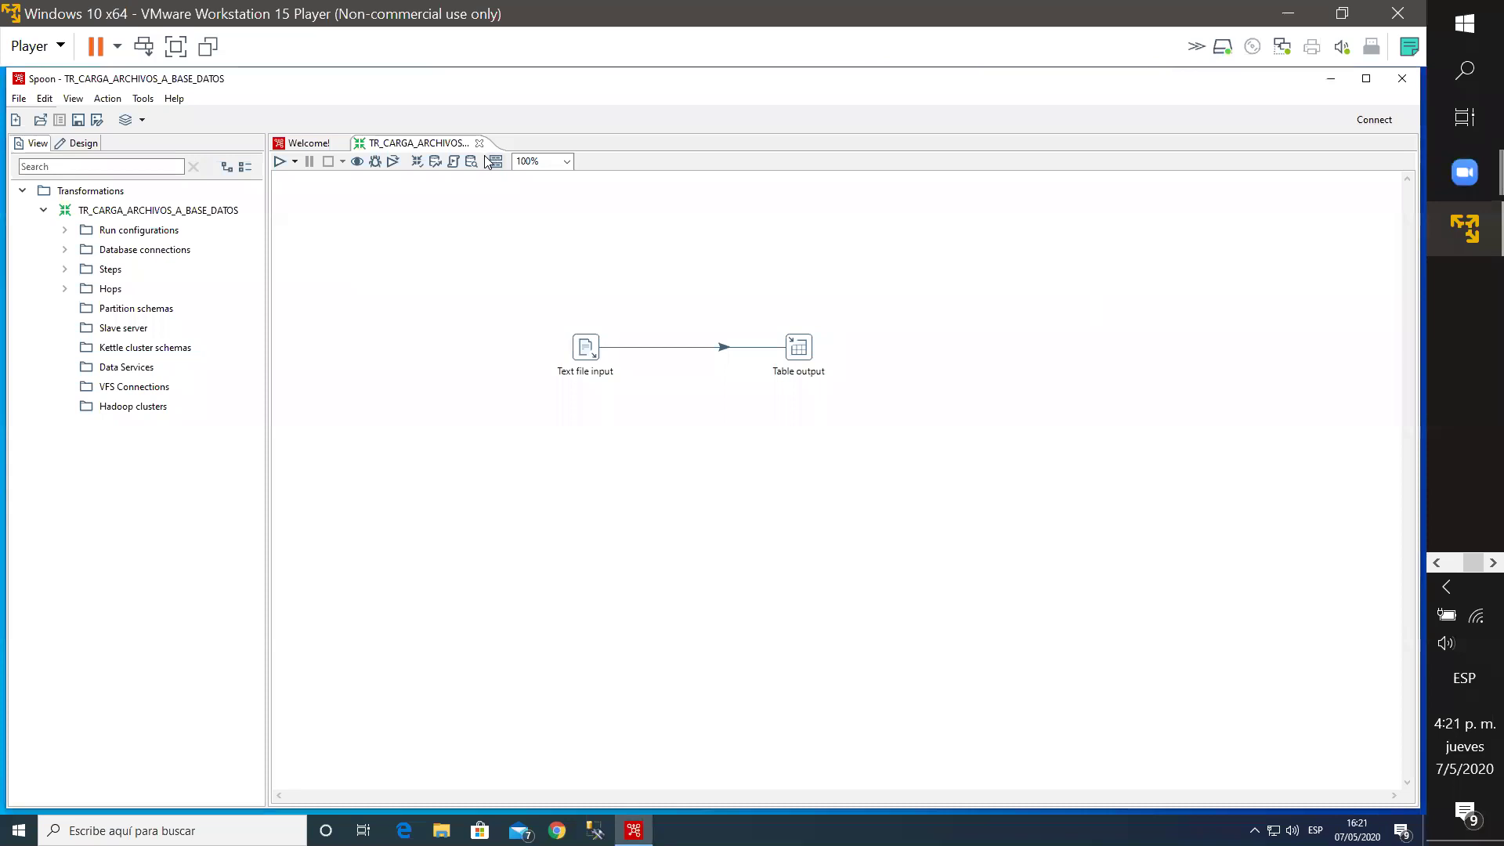
left_click(309, 143)
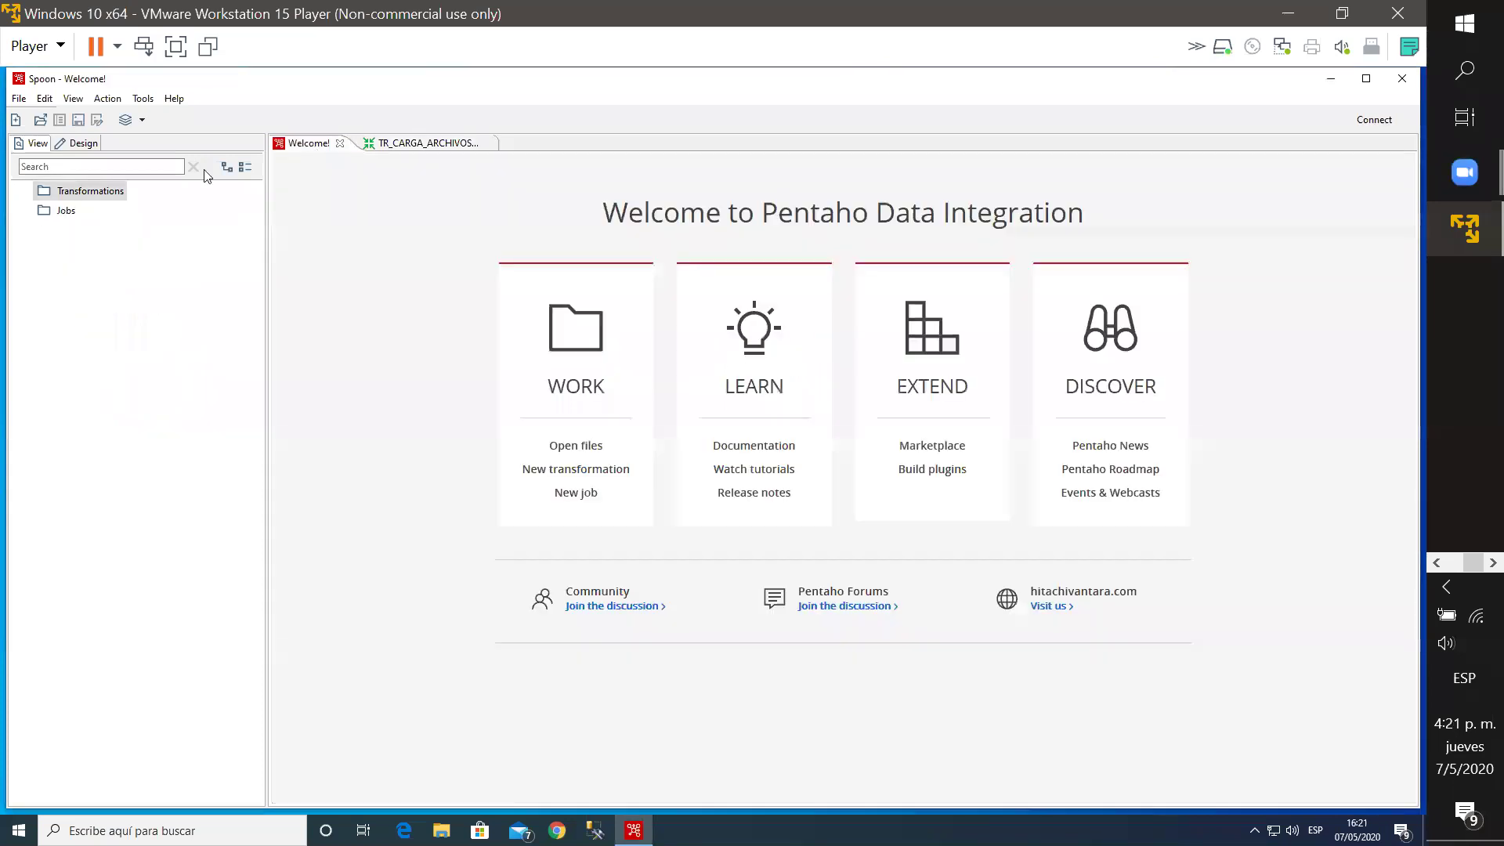
left_click(19, 99)
mouse_move(36, 112)
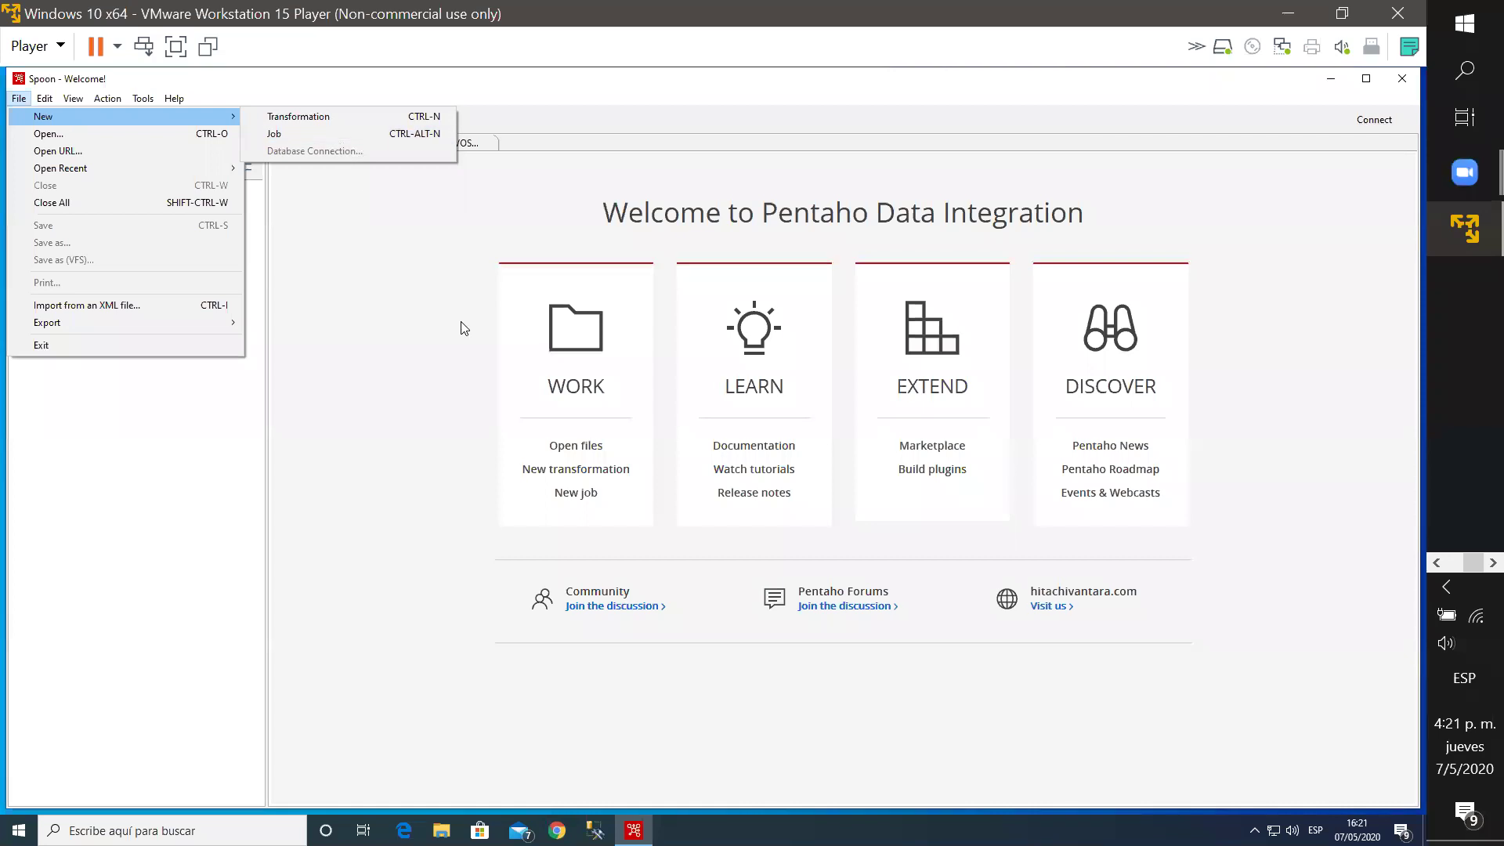
left_click(417, 373)
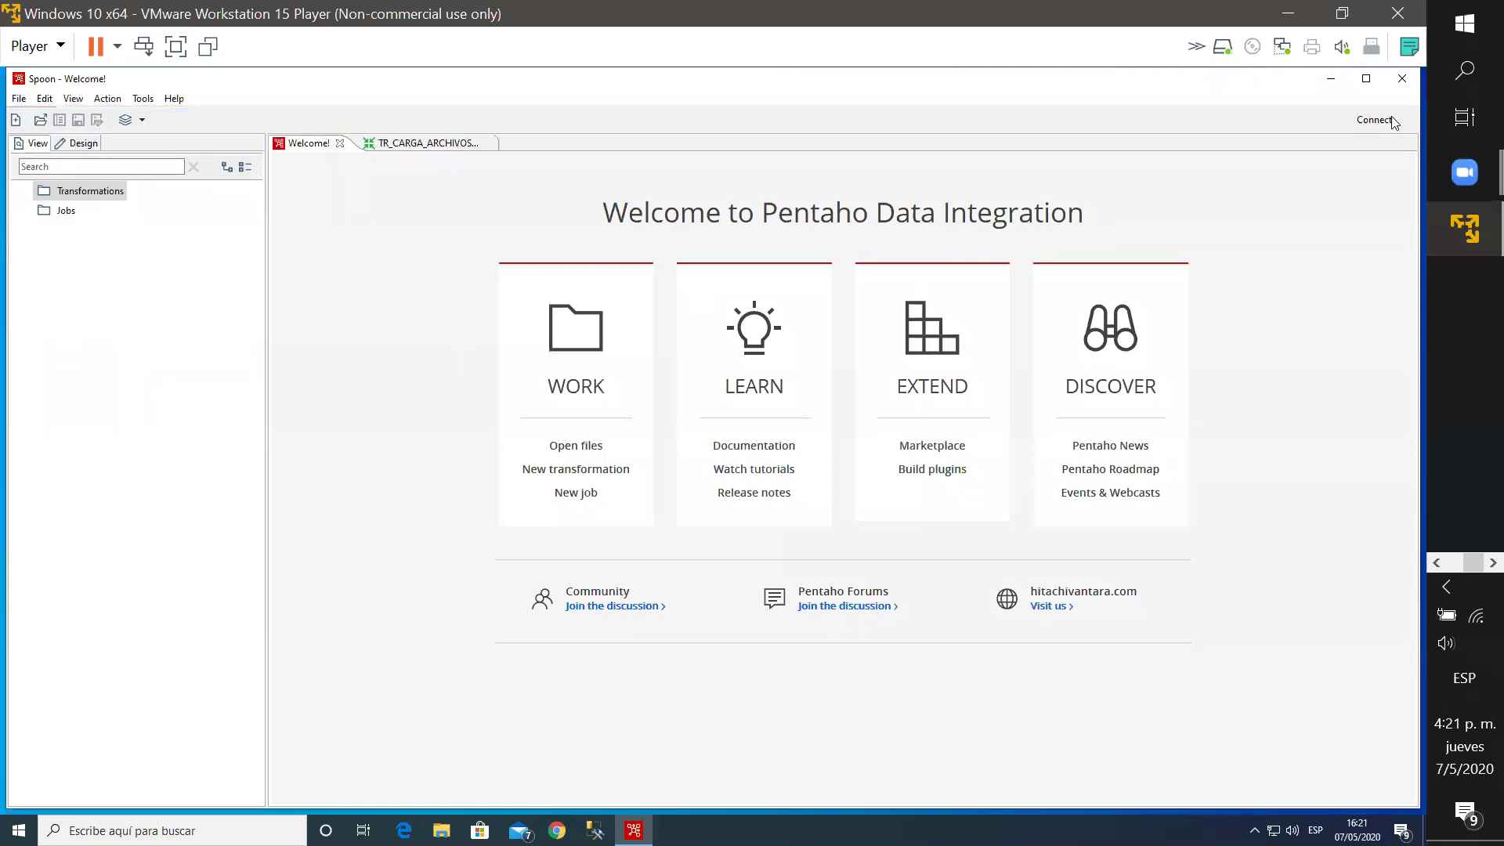
Step: Open the class list "Lista de Clases de Electiva" in Excel from the desktop folder Electiva > Ejemplos > 2
left_click(1330, 79)
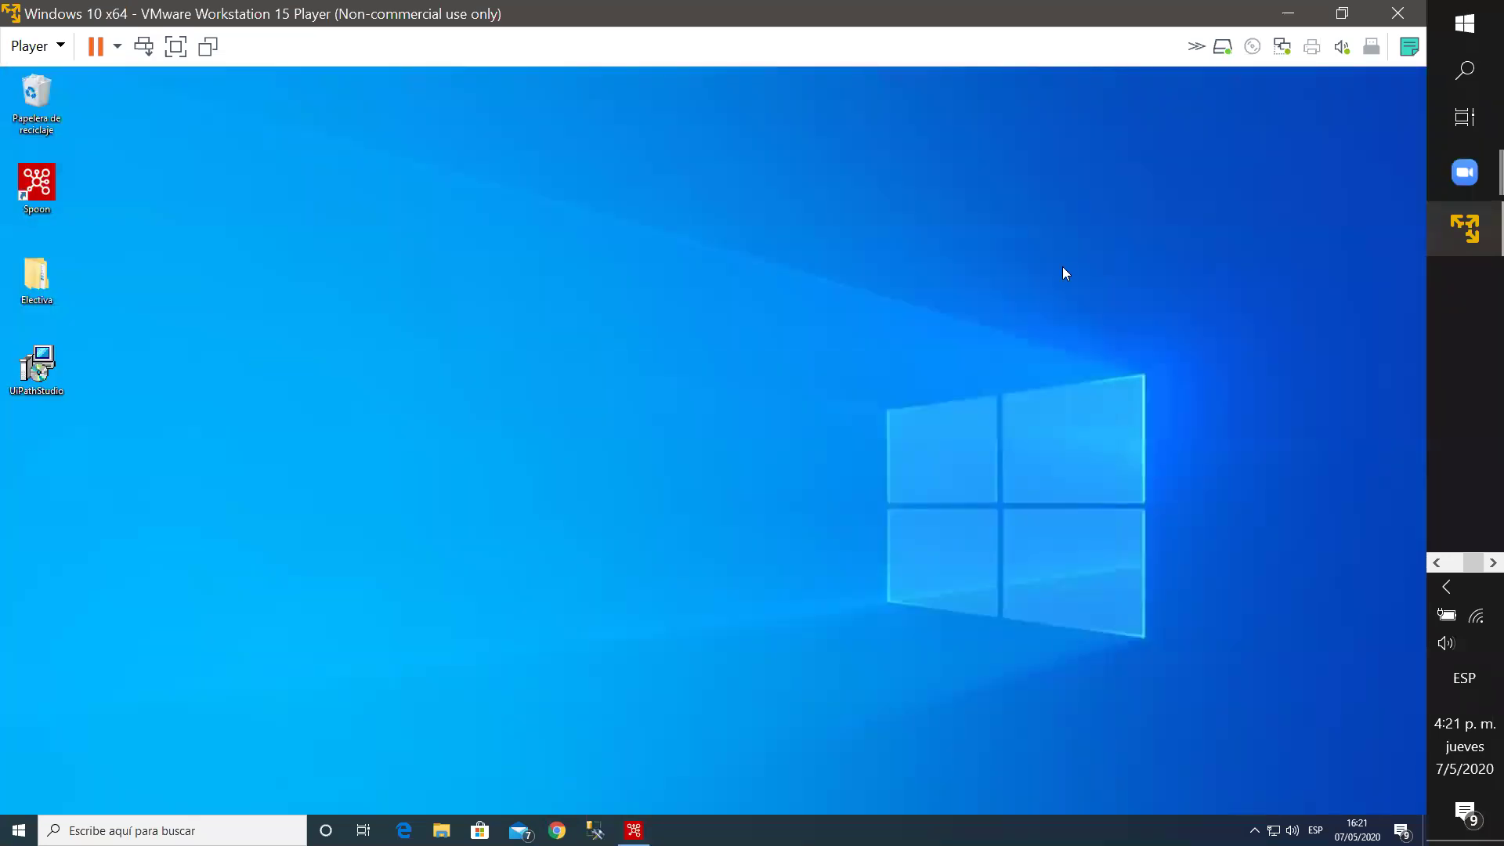
double_click(23, 287)
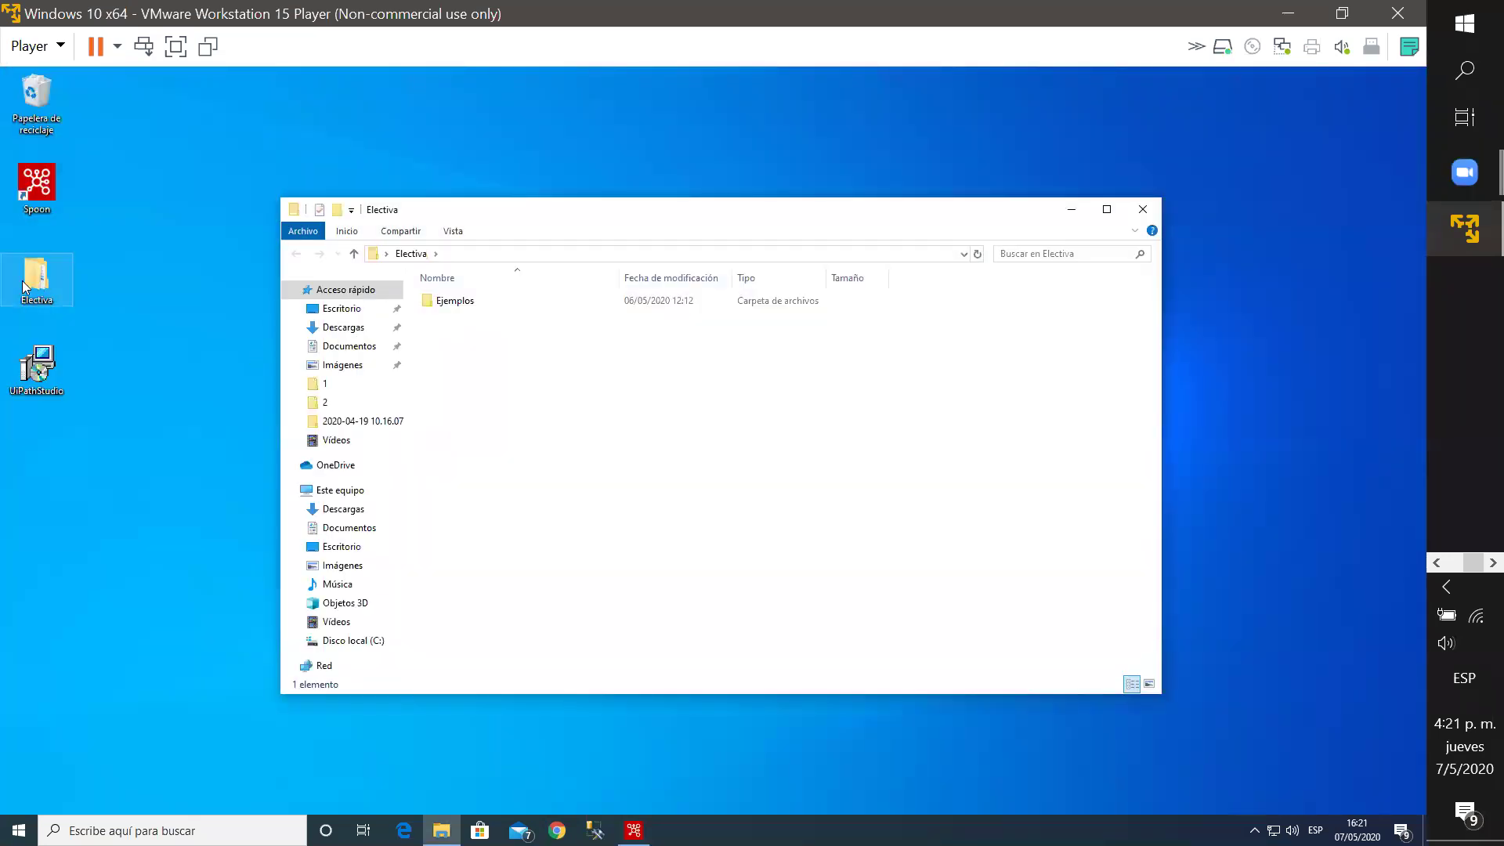
double_click(480, 302)
double_click(486, 318)
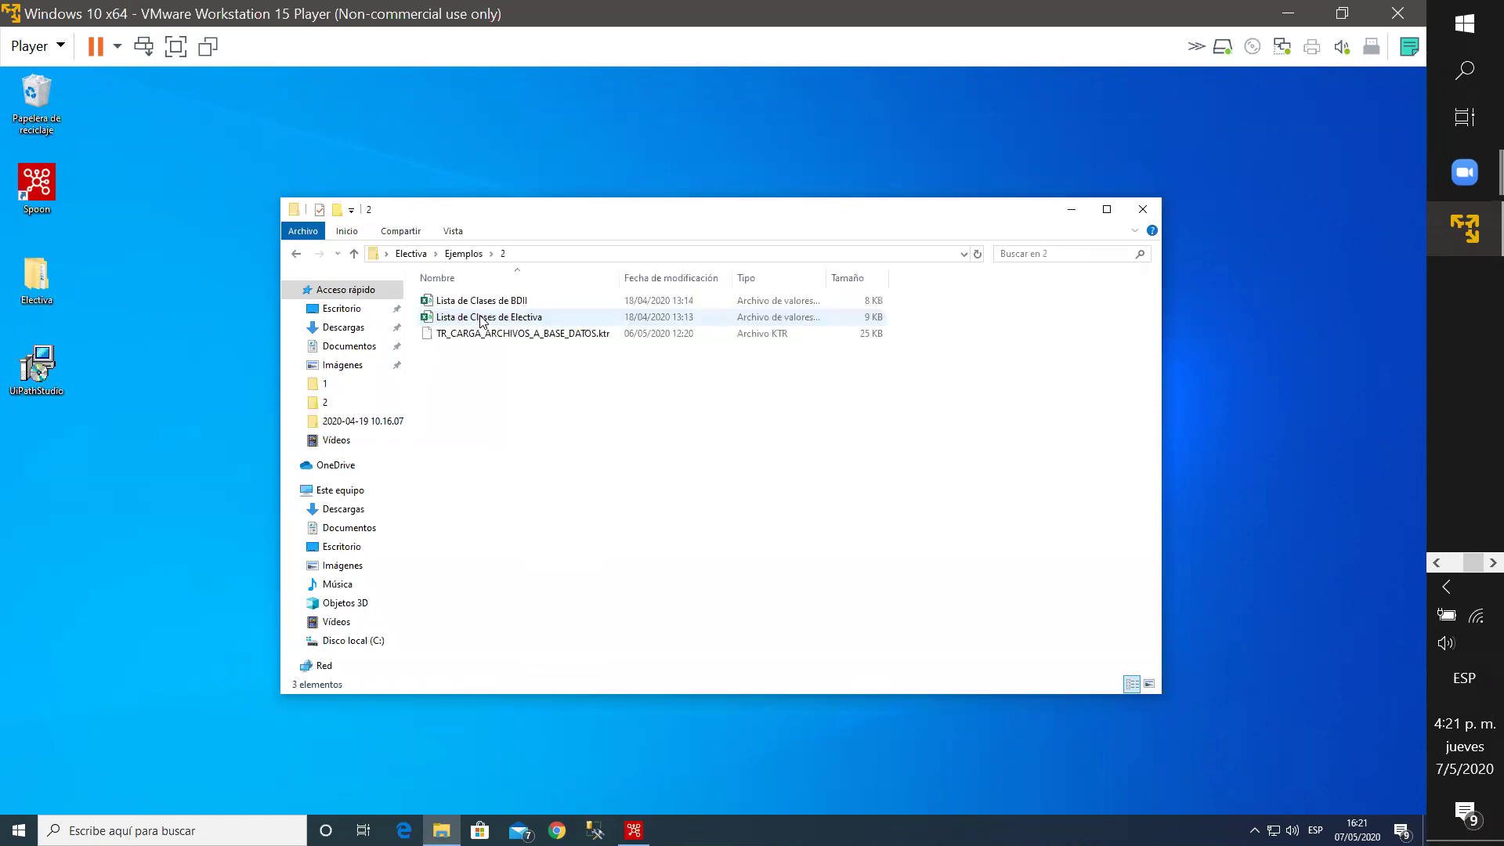
left_click(509, 300)
left_click(517, 319)
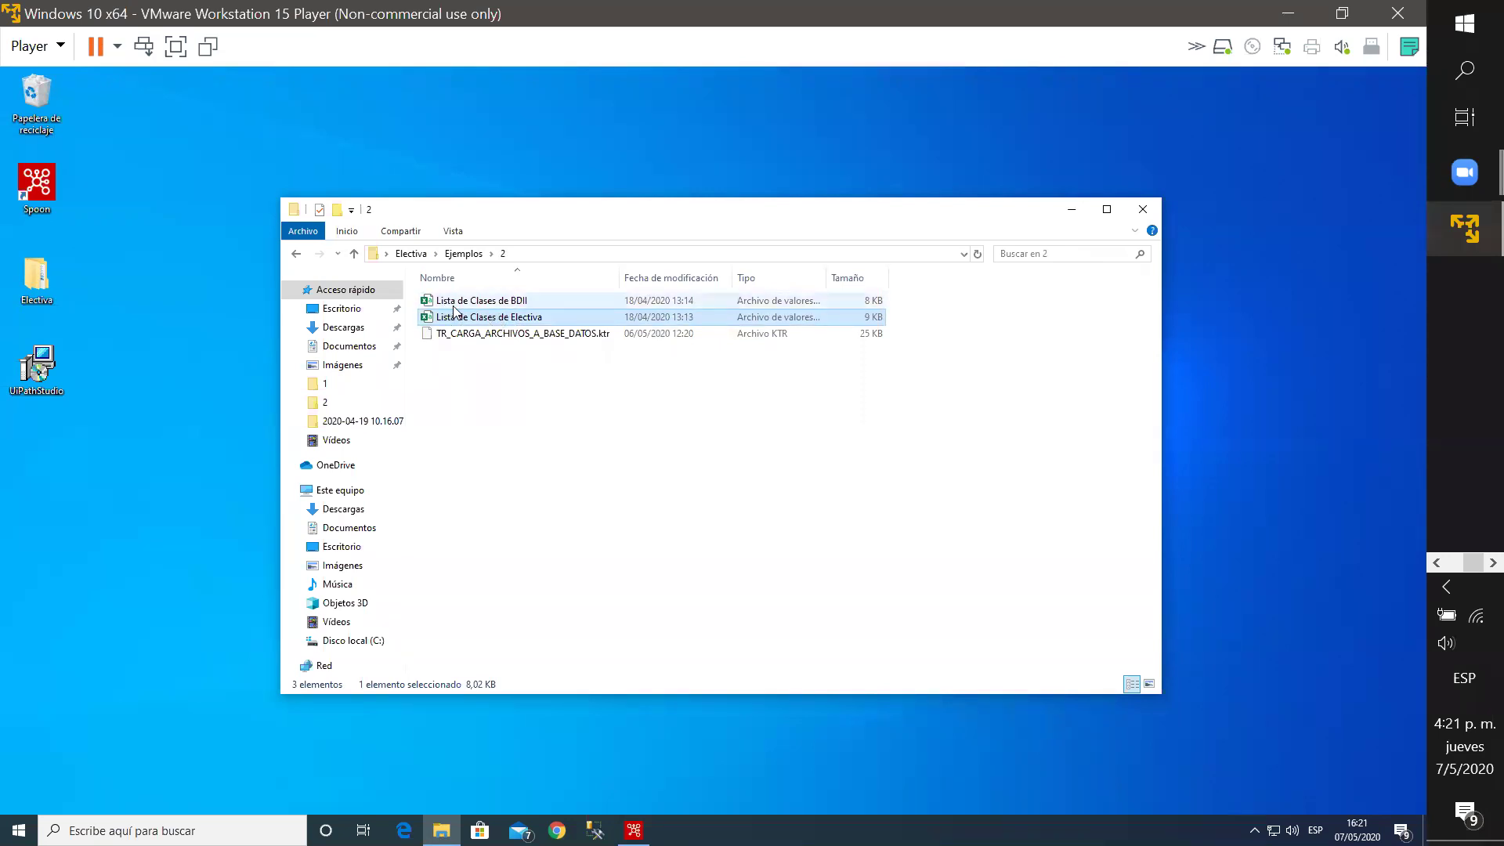
double_click(507, 322)
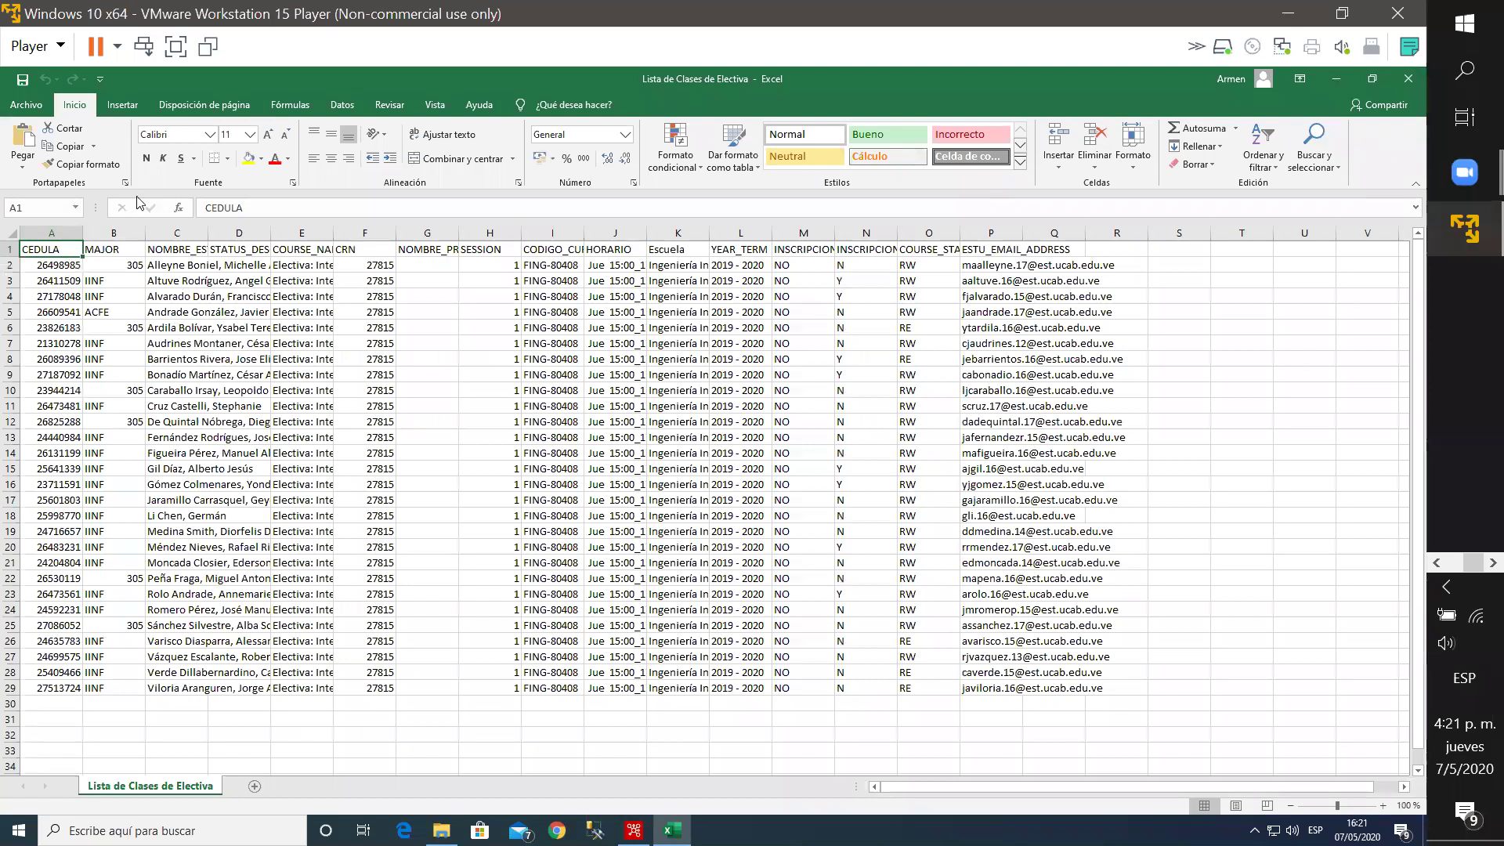
Step: Autofit all column widths in the class list and select the student records including the header row
left_click(11, 232)
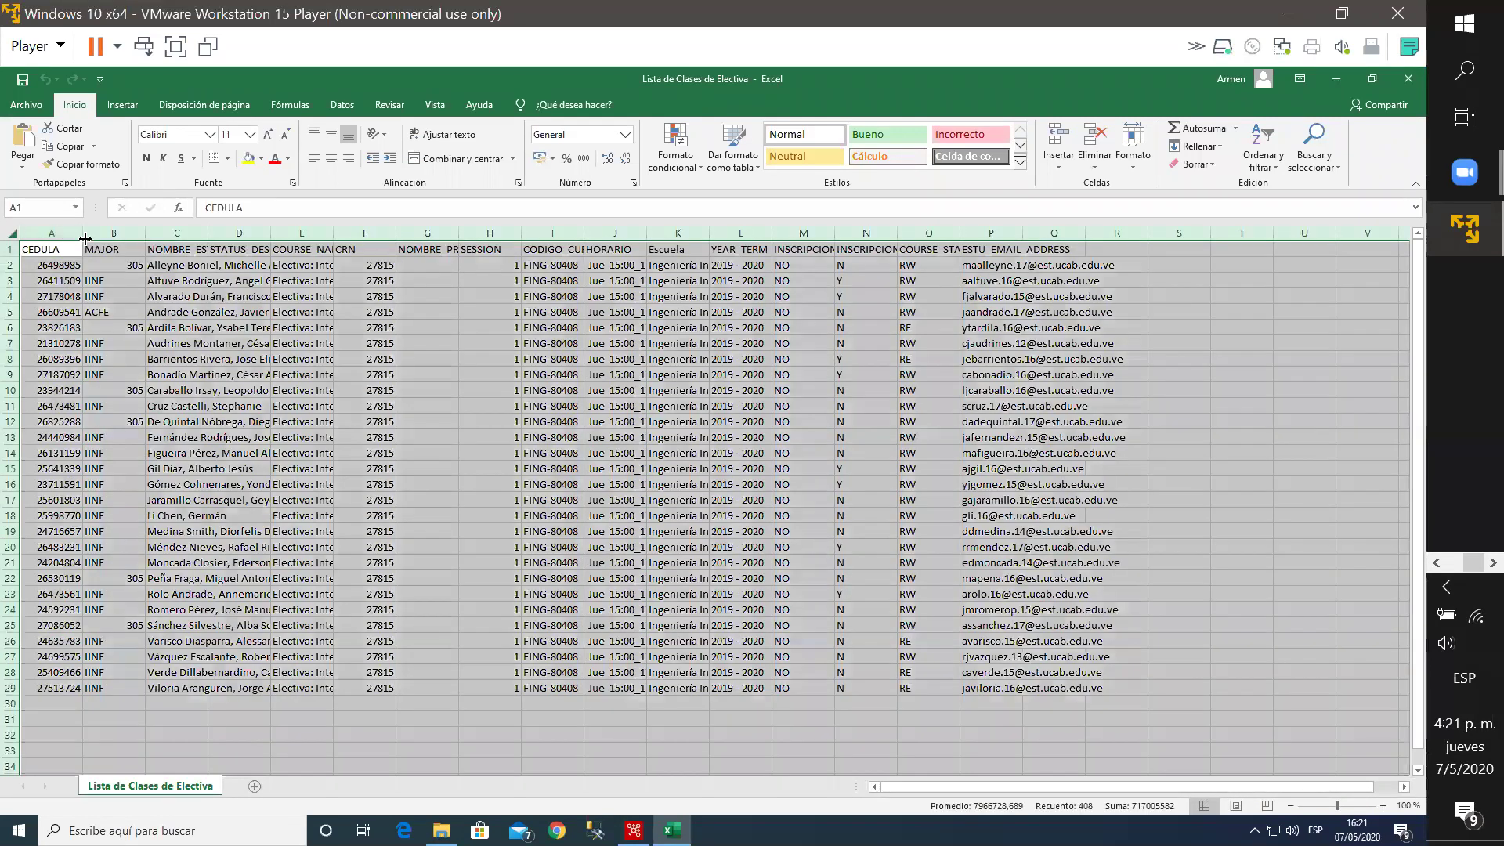
key("alt+h")
key("o")
key("i")
left_click(251, 293)
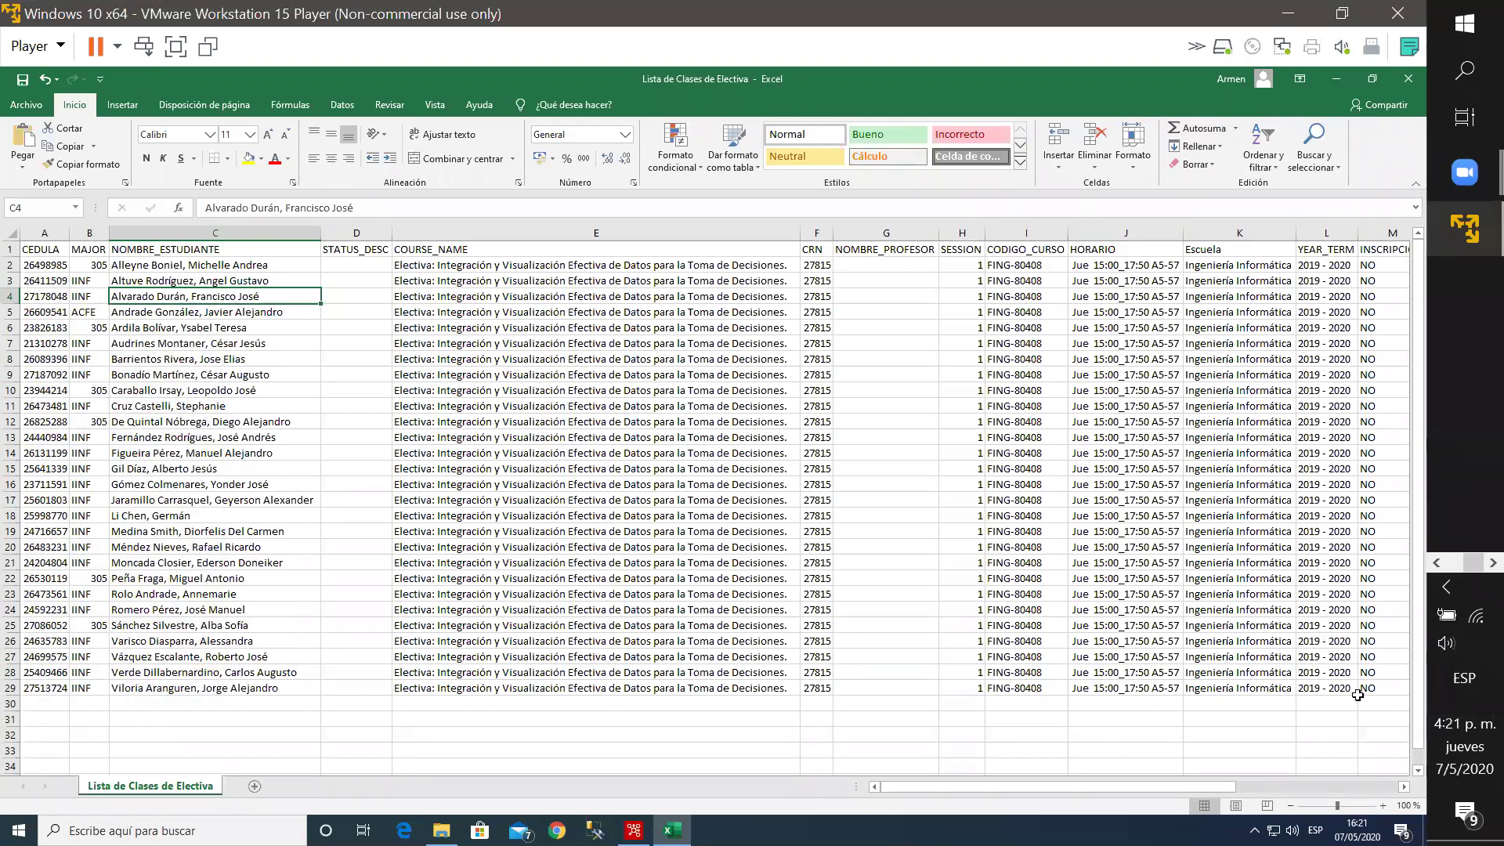
key("ctrl+End")
left_click_drag(394, 404, 36, 249)
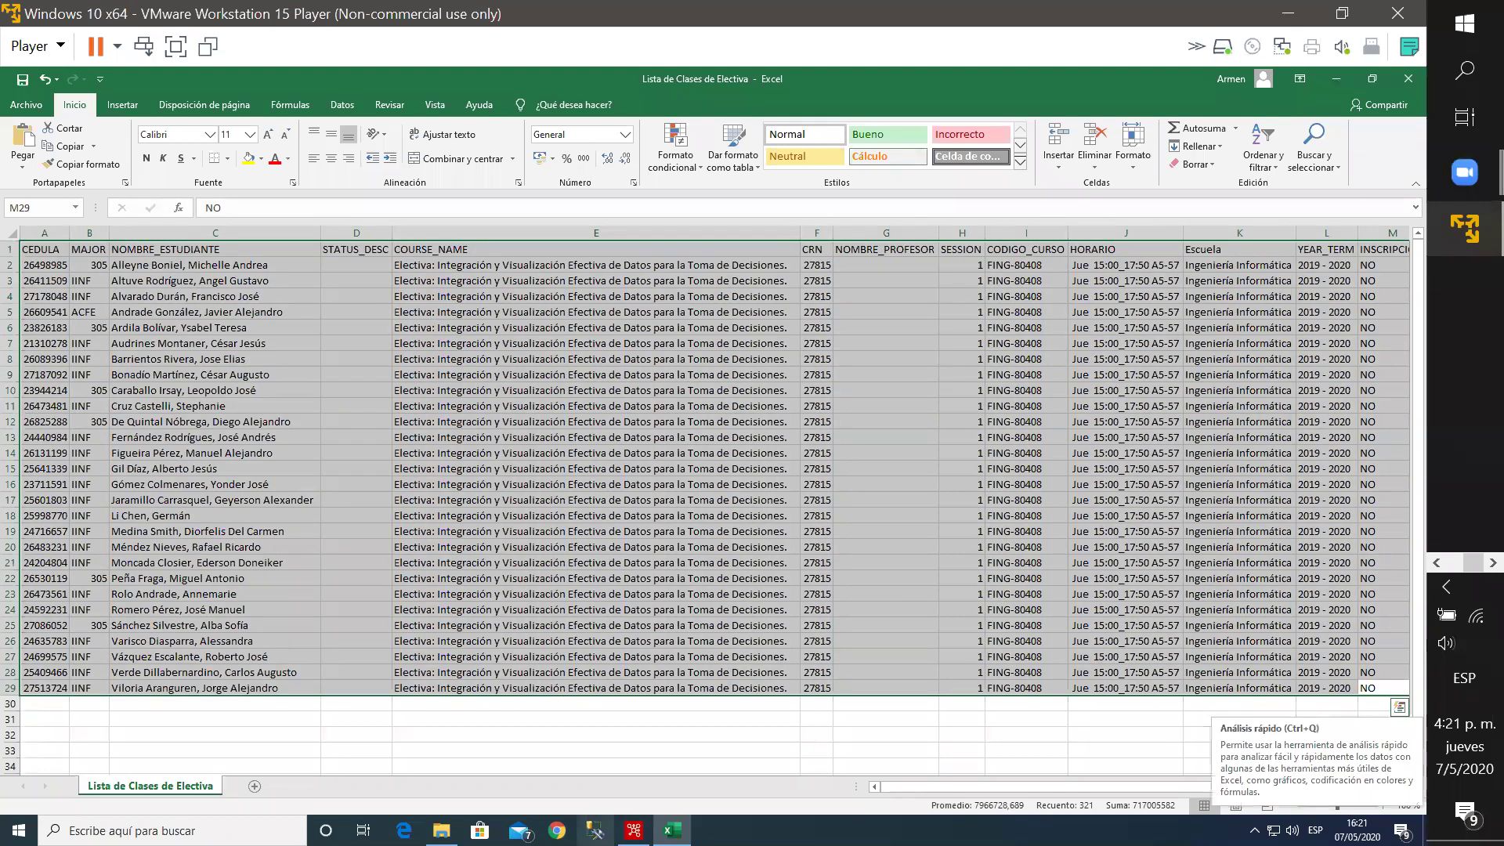
Step: Switch to SQL Server Management Studio and try to connect using SQL Server Authentication with the account password
left_click(605, 829)
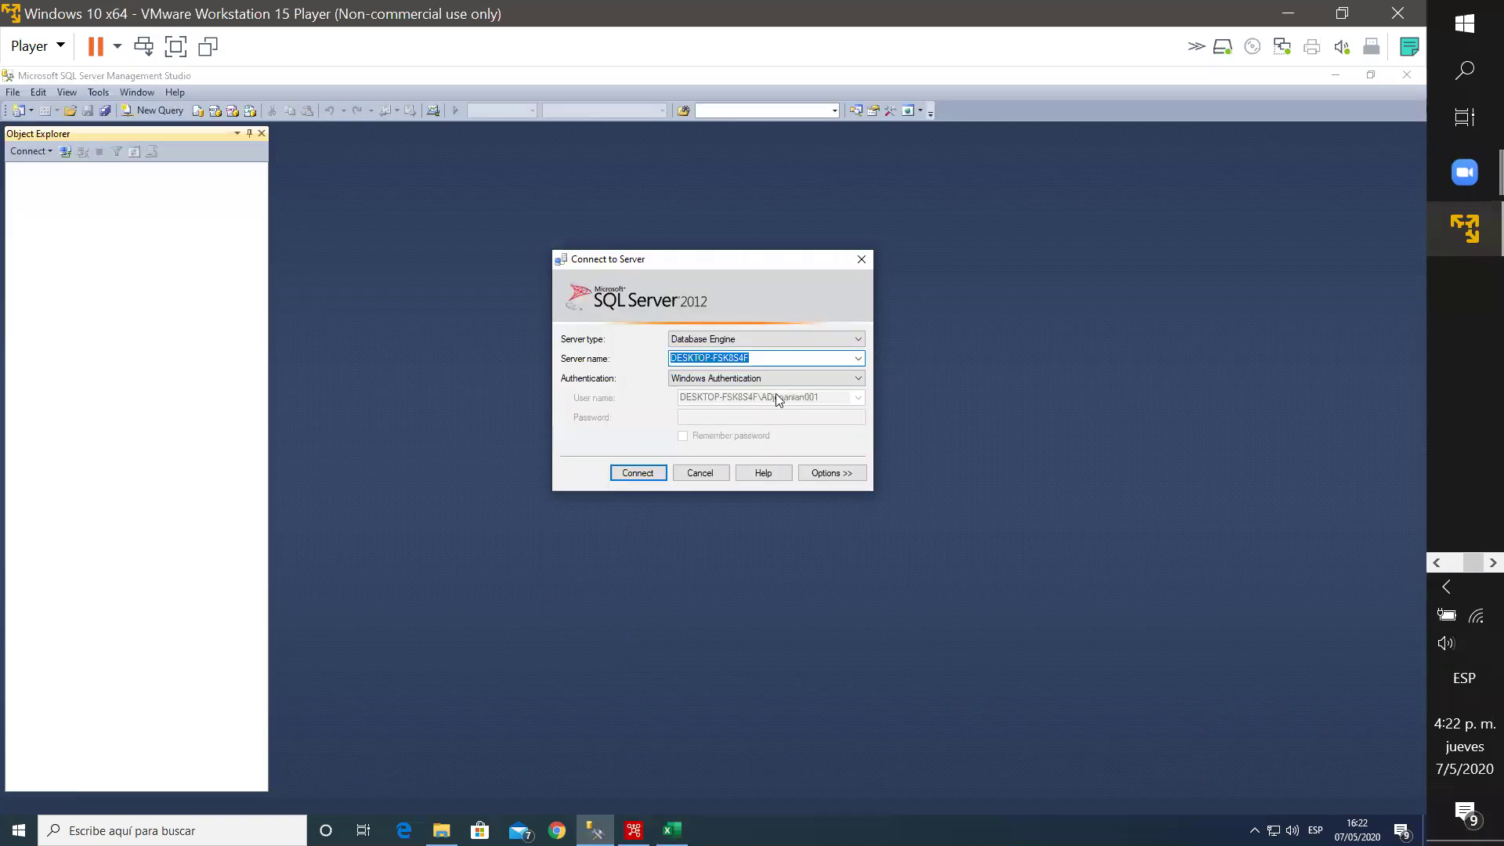
key("Tab")
key("Down")
left_click(729, 419)
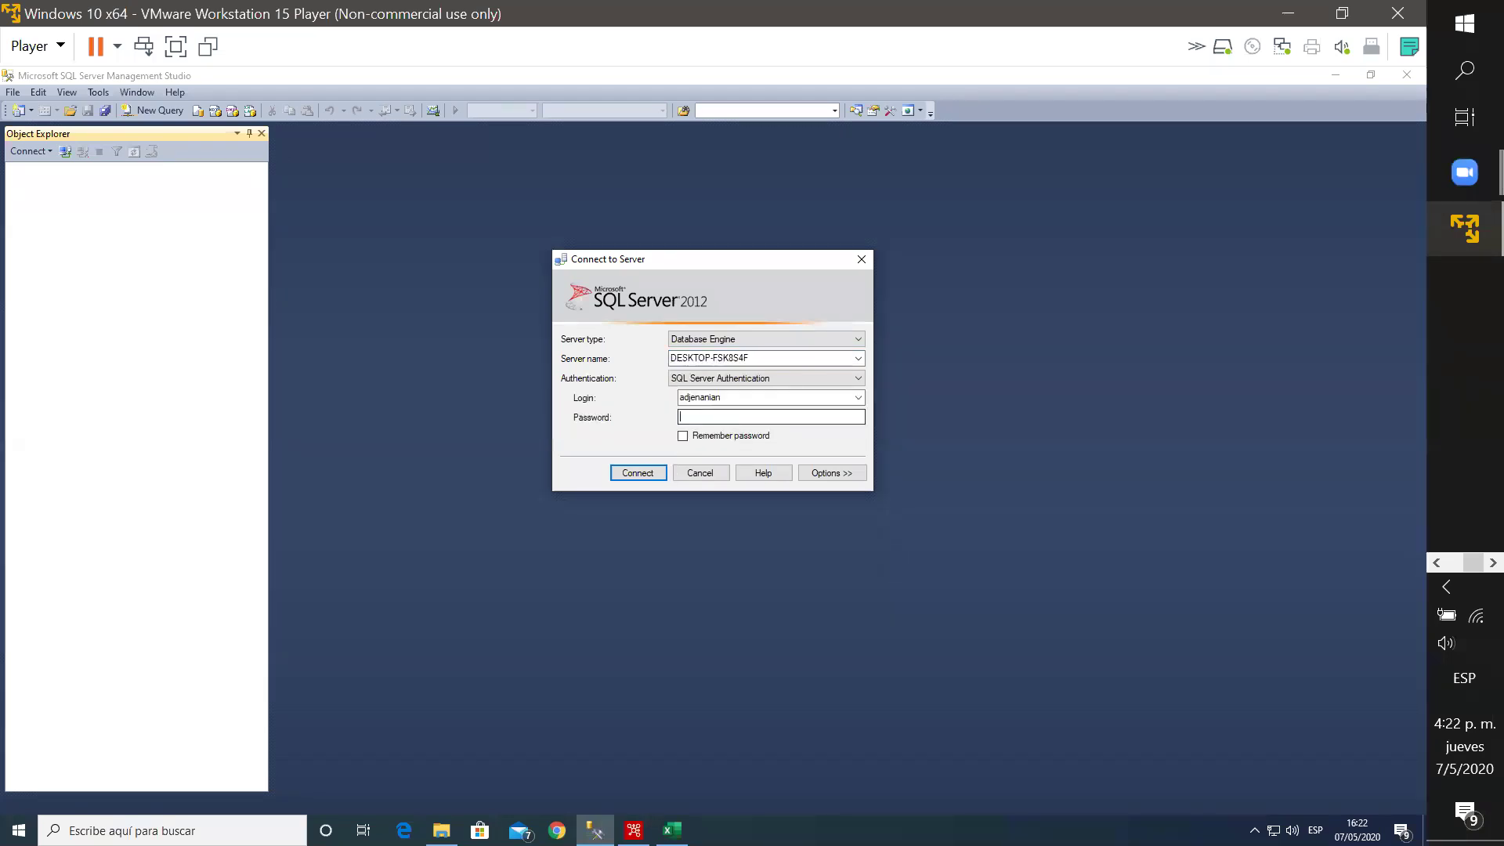
type("************")
key("Return")
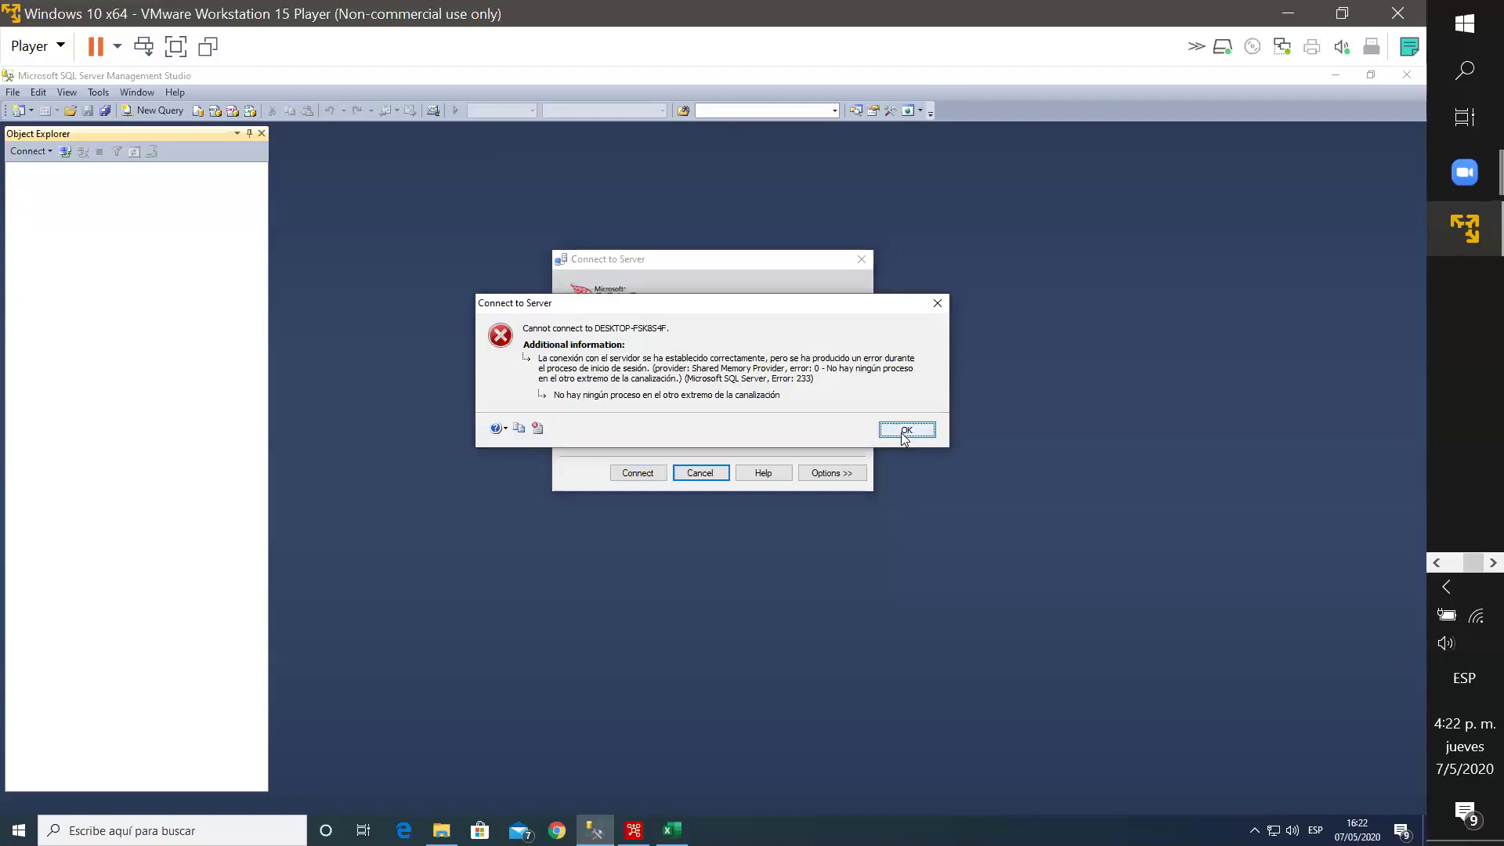
Step: Dismiss the connection error, re-enter the account password and connect to the server
left_click(903, 431)
double_click(744, 417)
type("************")
key("Return")
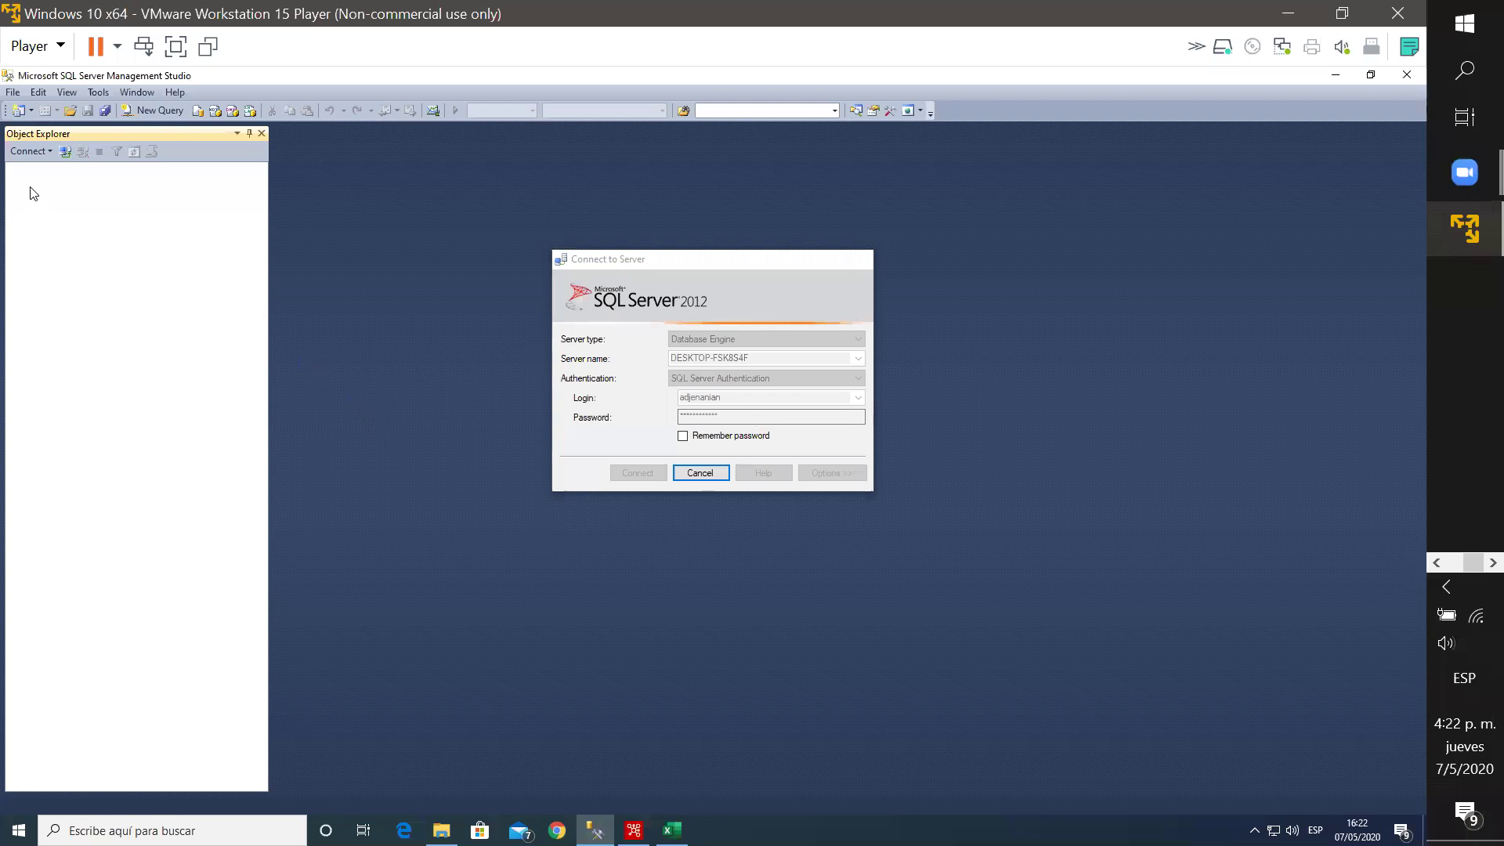
Step: Expand the UCAB_ELECTIVA database and examine its tables
left_click(118, 256)
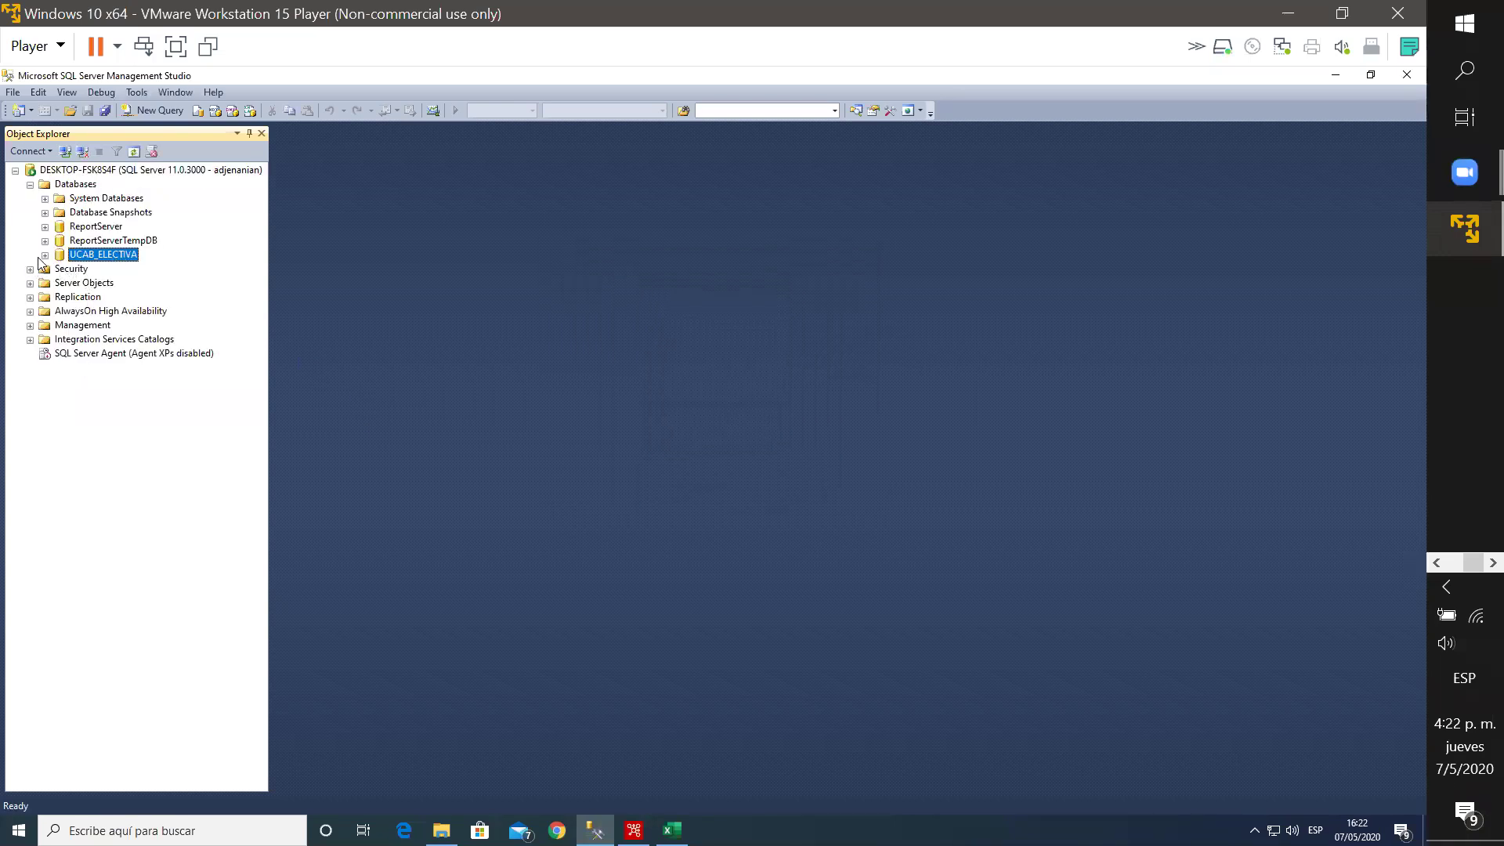
left_click(44, 256)
left_click(60, 283)
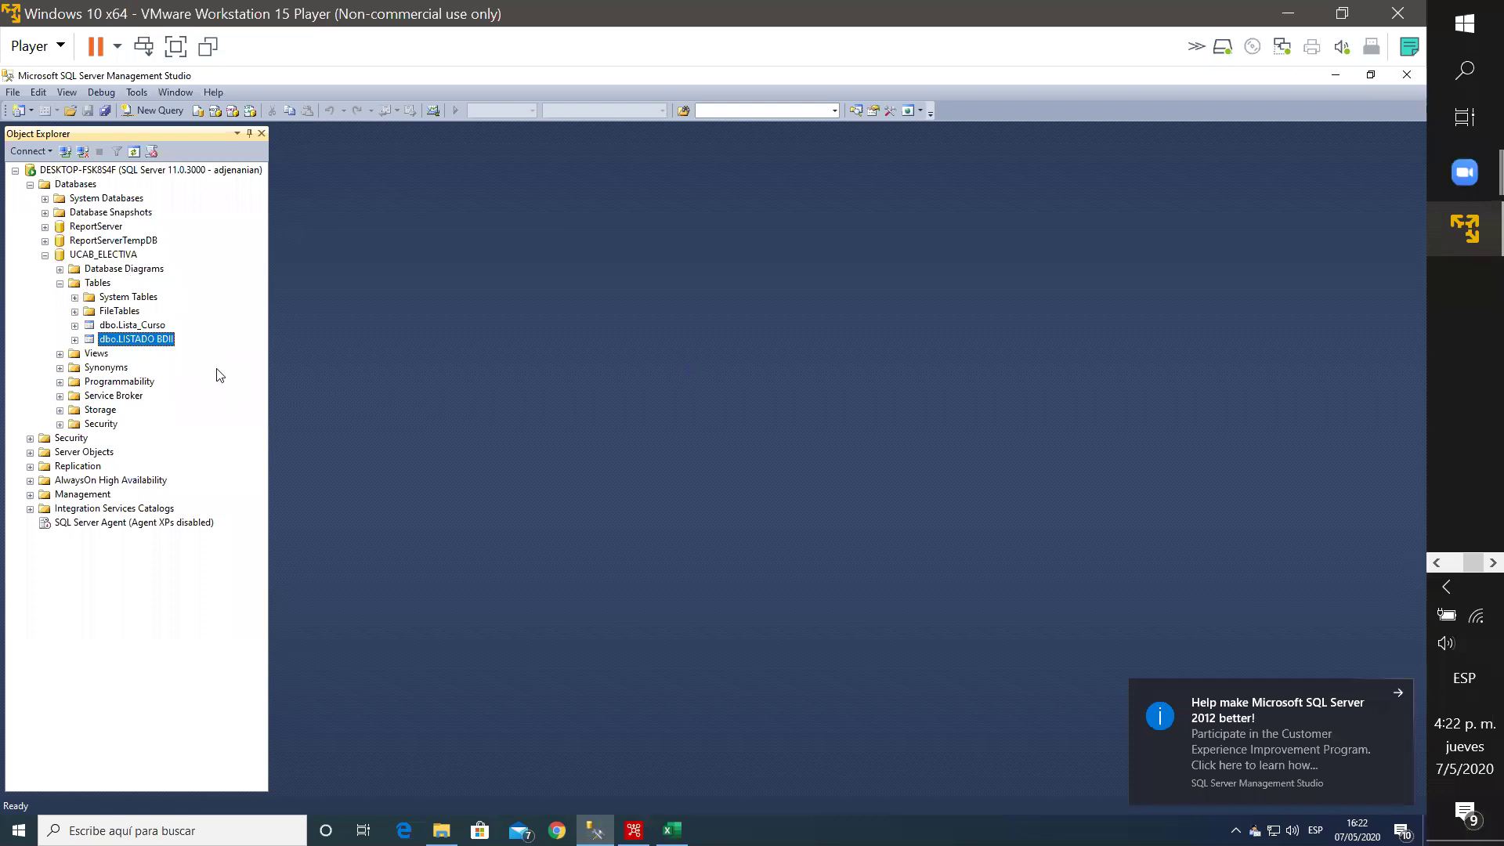
Step: Return to Spoon, maximize its window and create a new transformation
left_click(1337, 78)
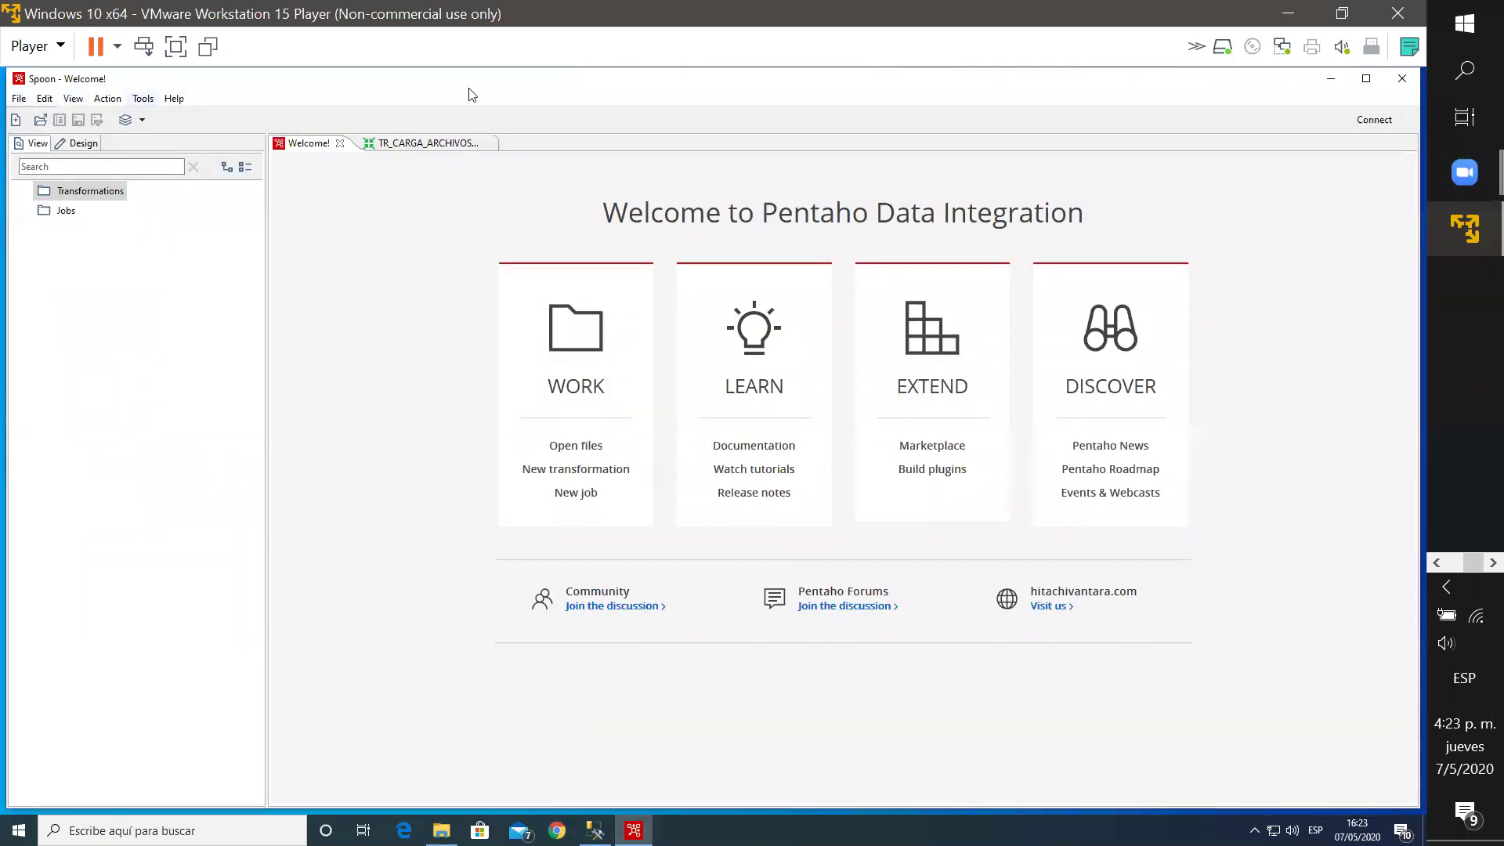
left_click(1366, 78)
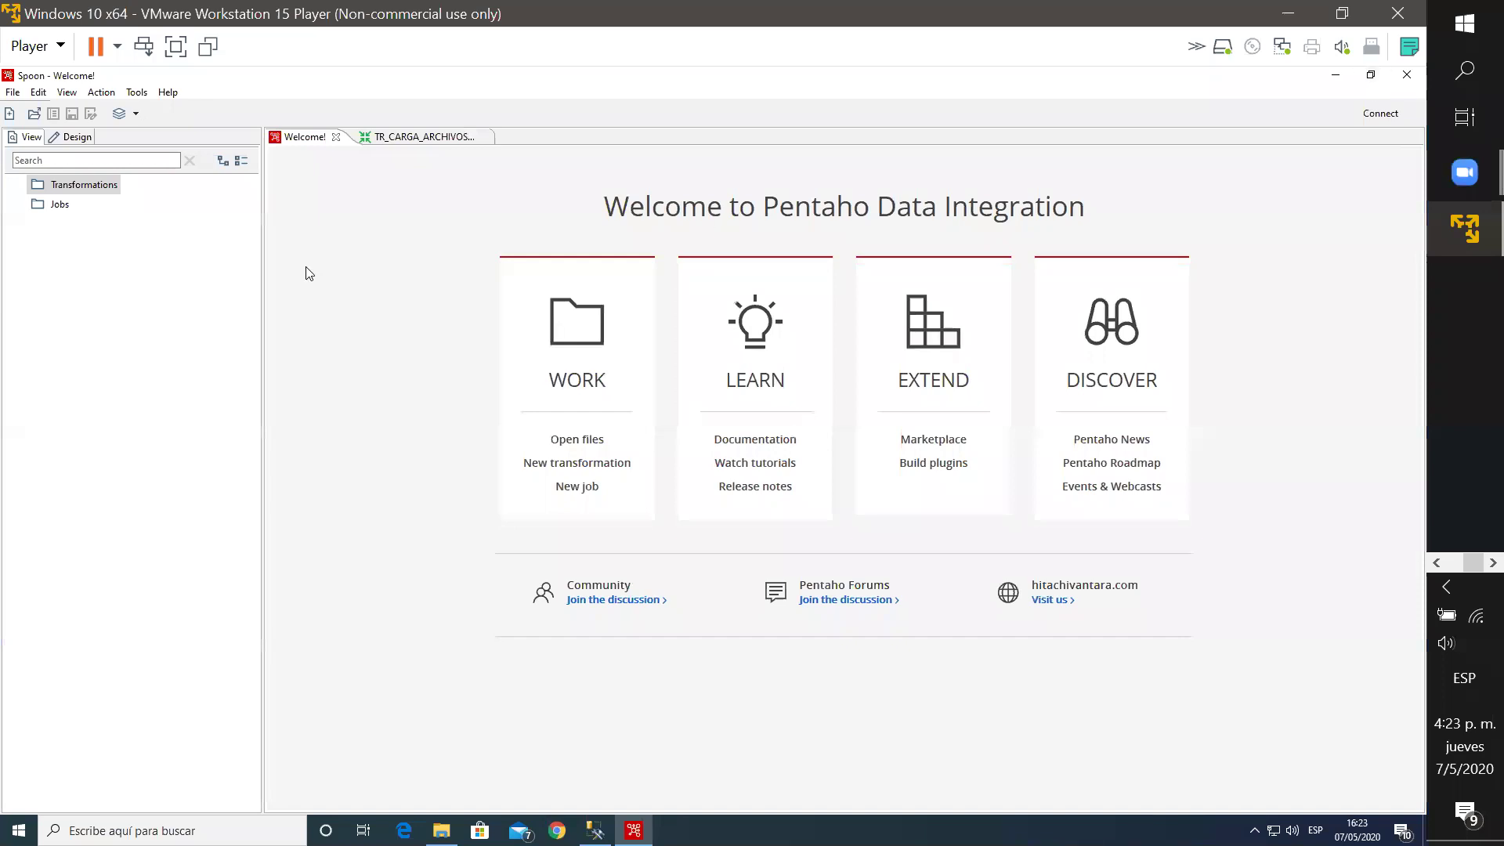
left_click(17, 95)
mouse_move(21, 109)
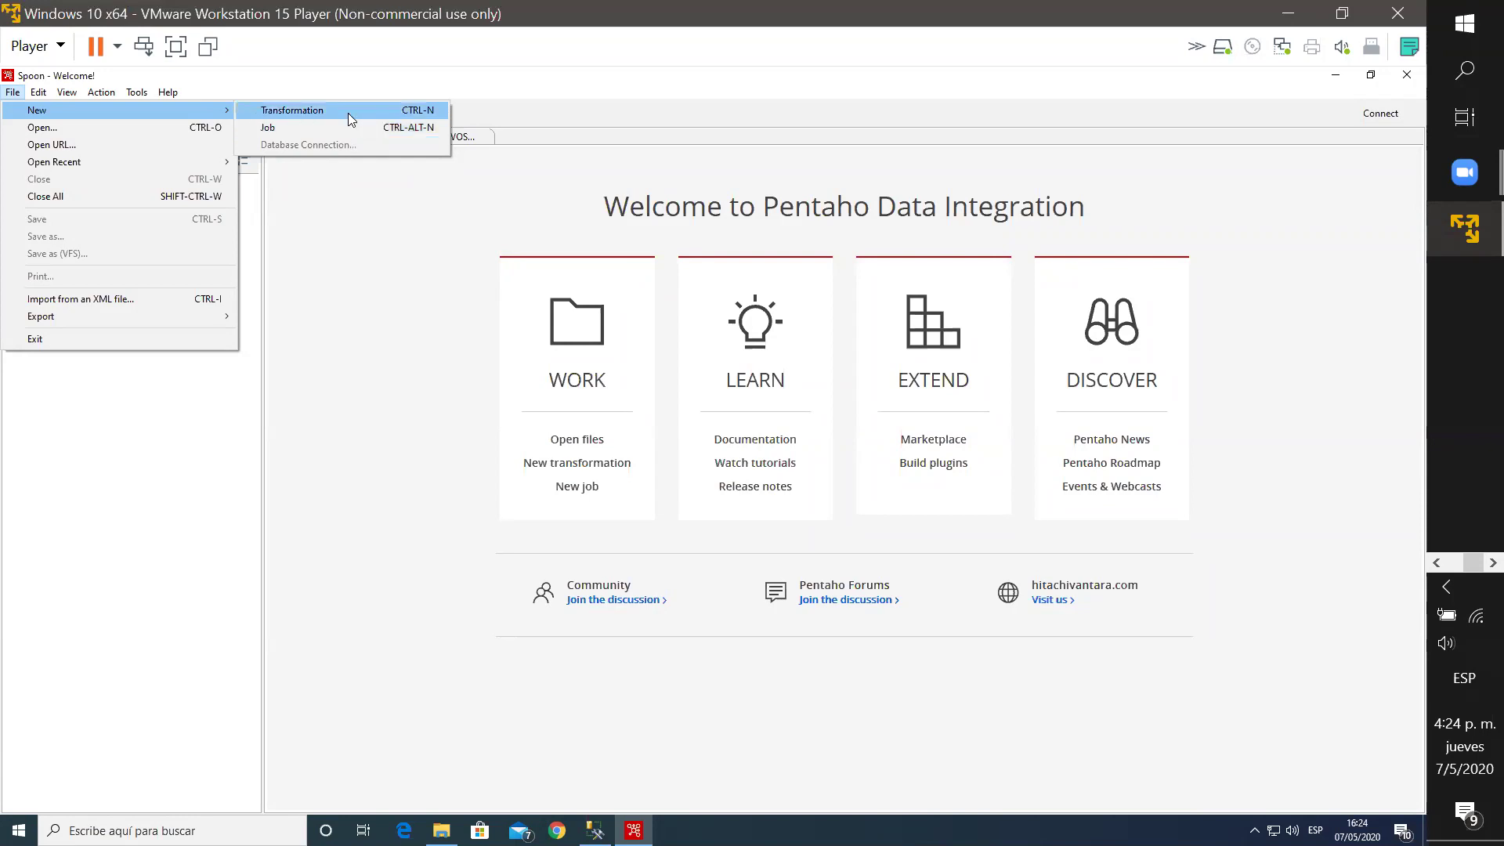
left_click(349, 114)
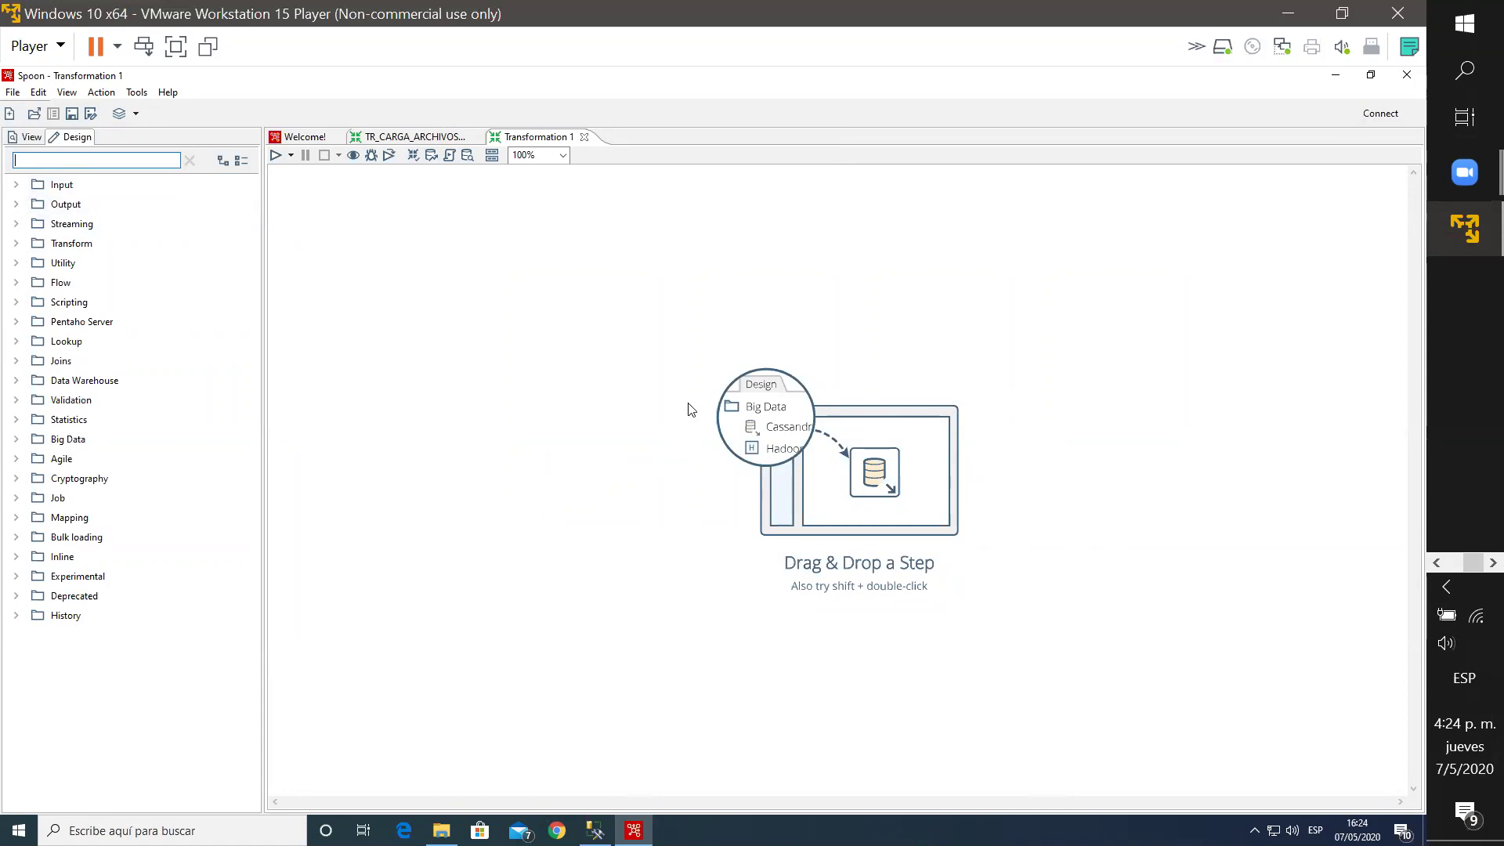
Step: Add a CSV file input step to the upper part of the new transformation's canvas
double_click(62, 187)
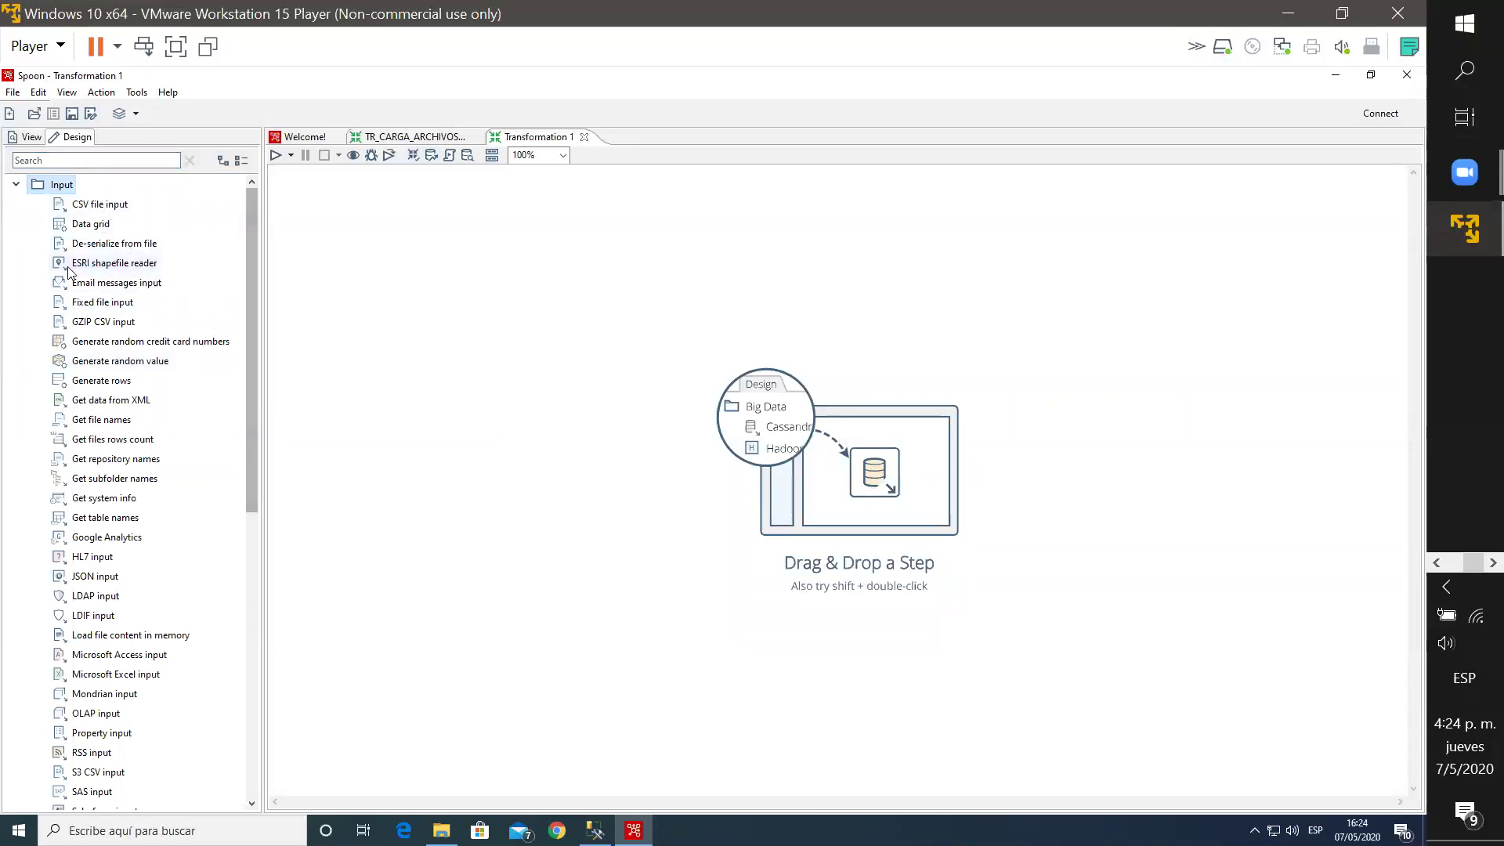
left_click_drag(101, 213, 445, 253)
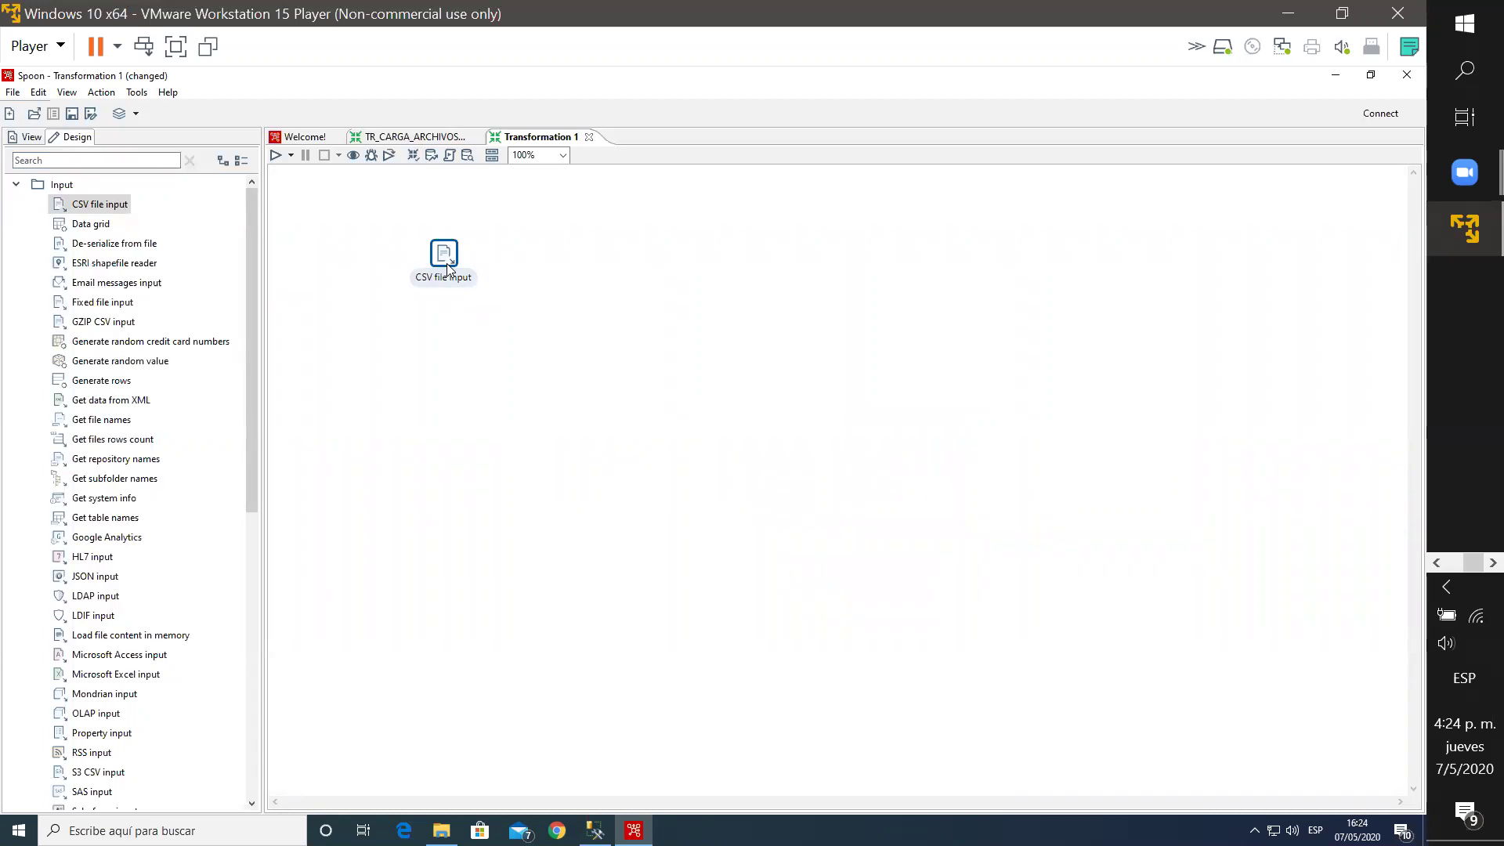
mouse_move(444, 257)
Step: Find the Text file input step by searching for "text", add it below the CSV file input, and clear the search
left_click(116, 155)
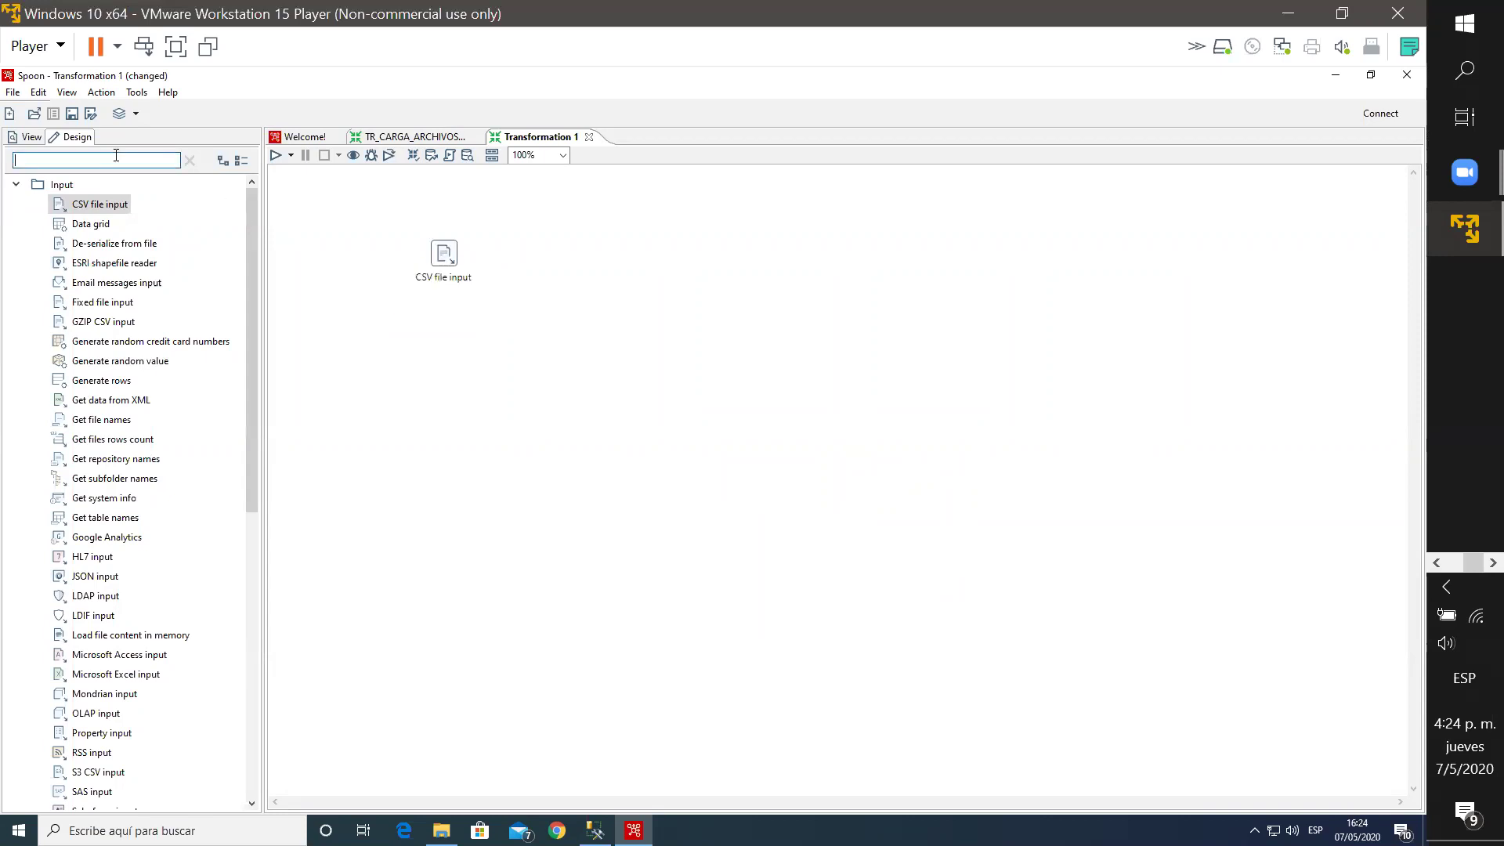
type("t")
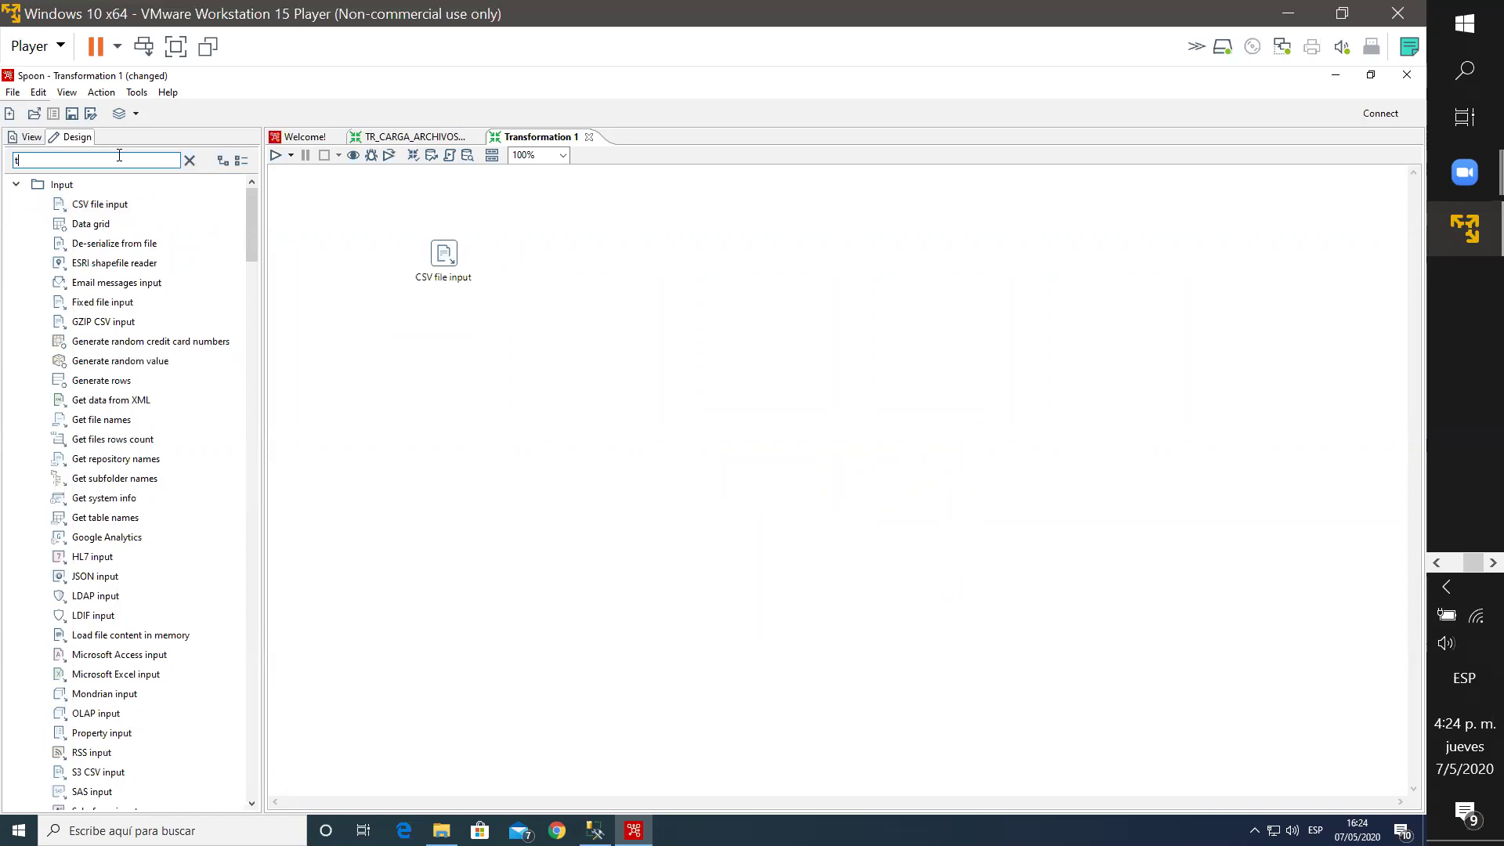
type("ext")
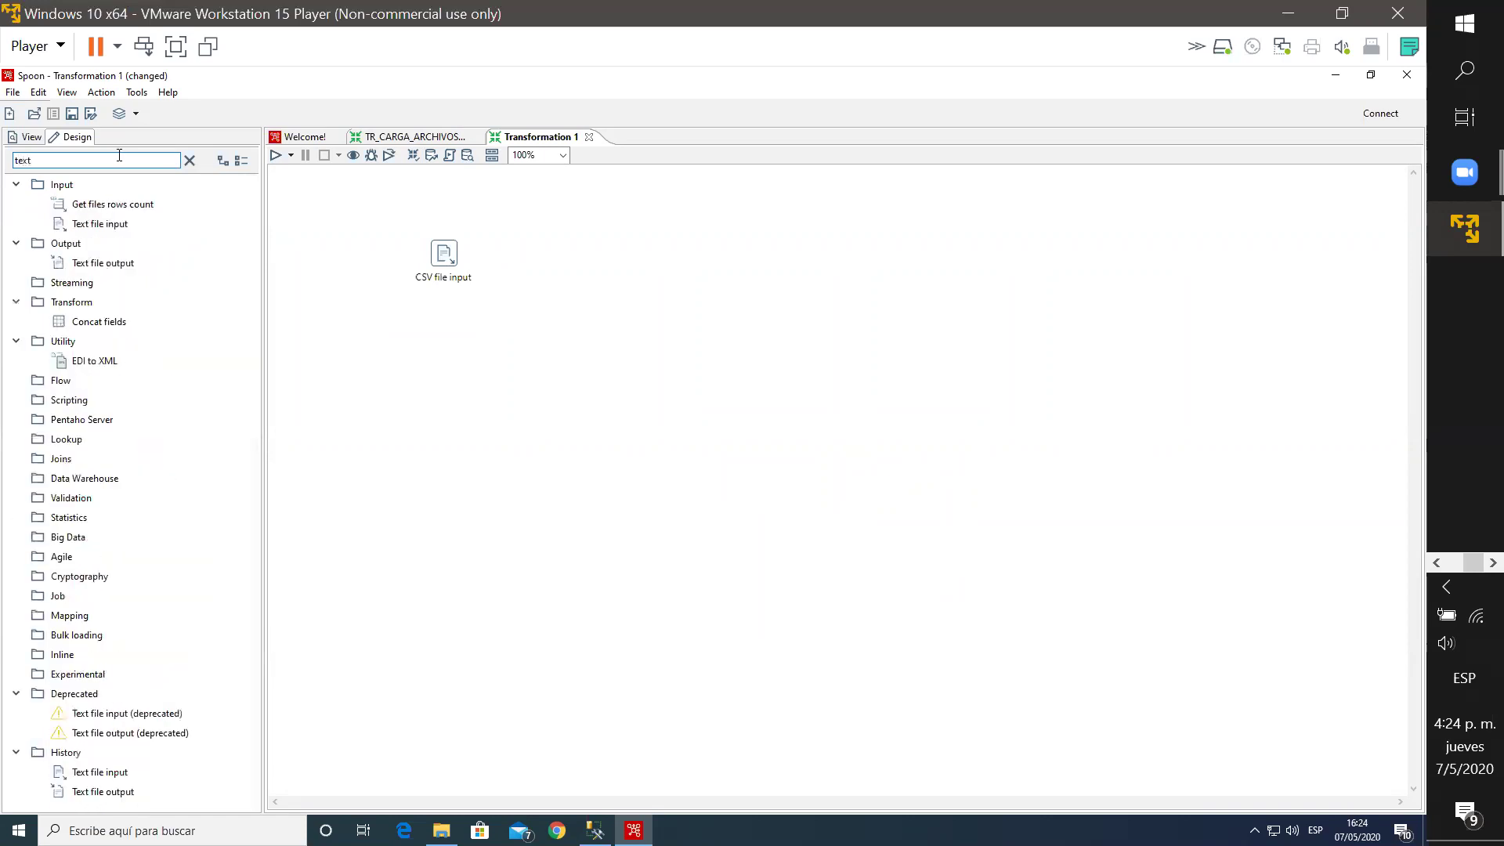
left_click_drag(109, 225, 491, 381)
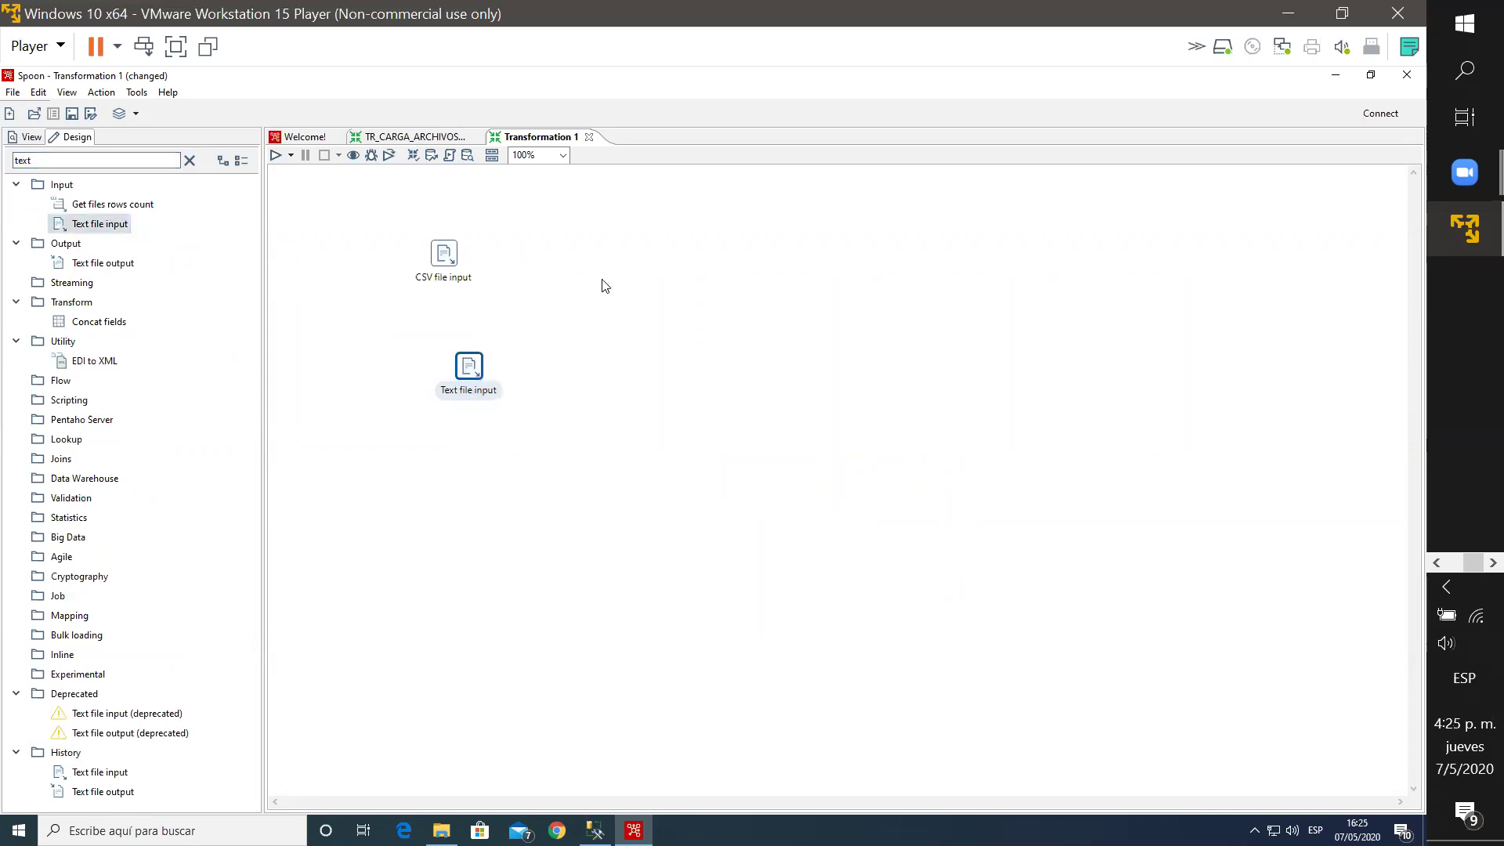
double_click(128, 159)
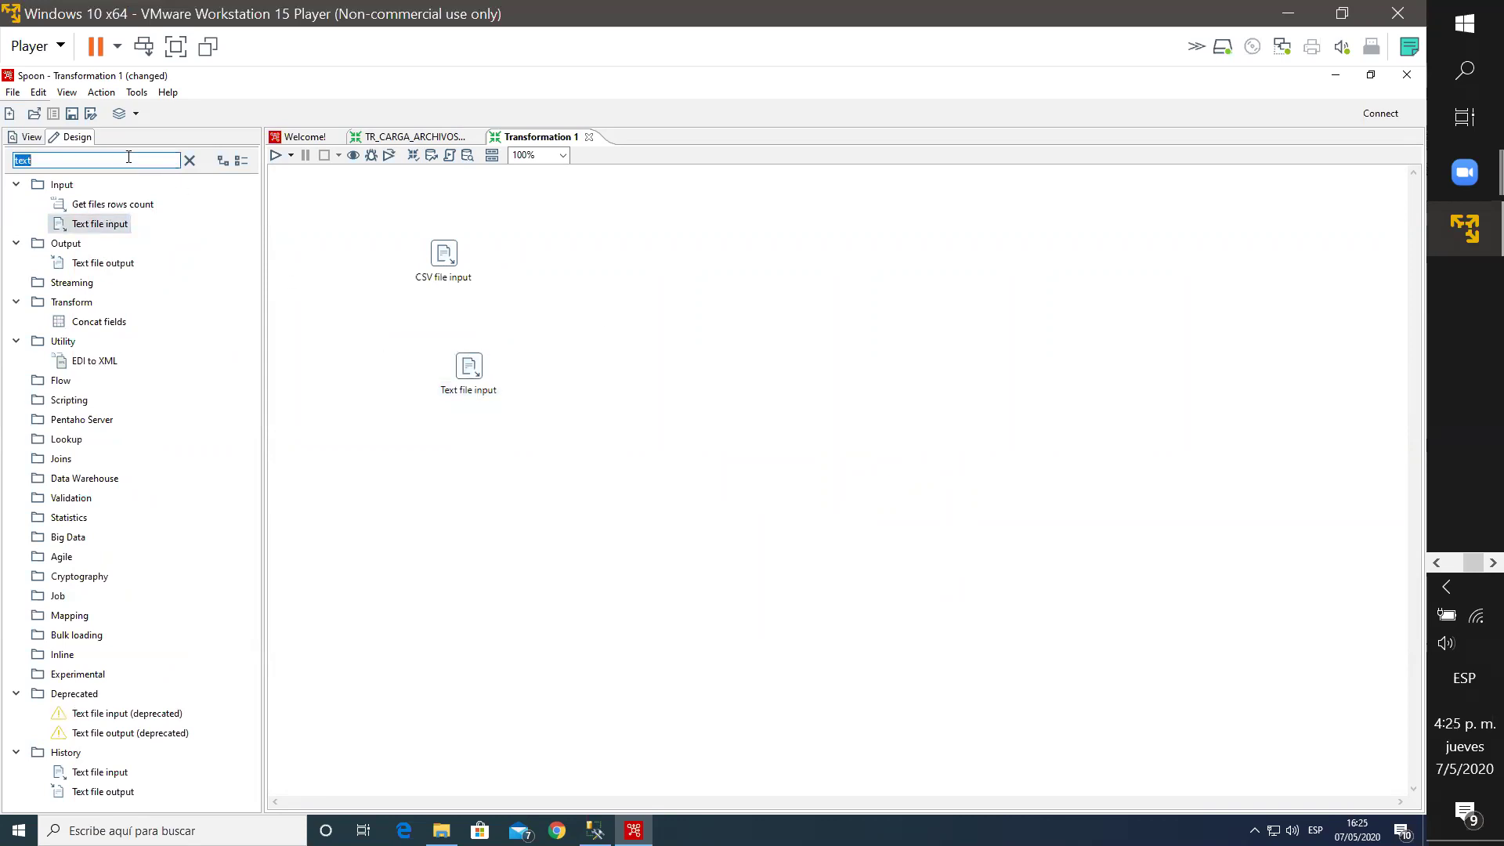
key("BackSpace")
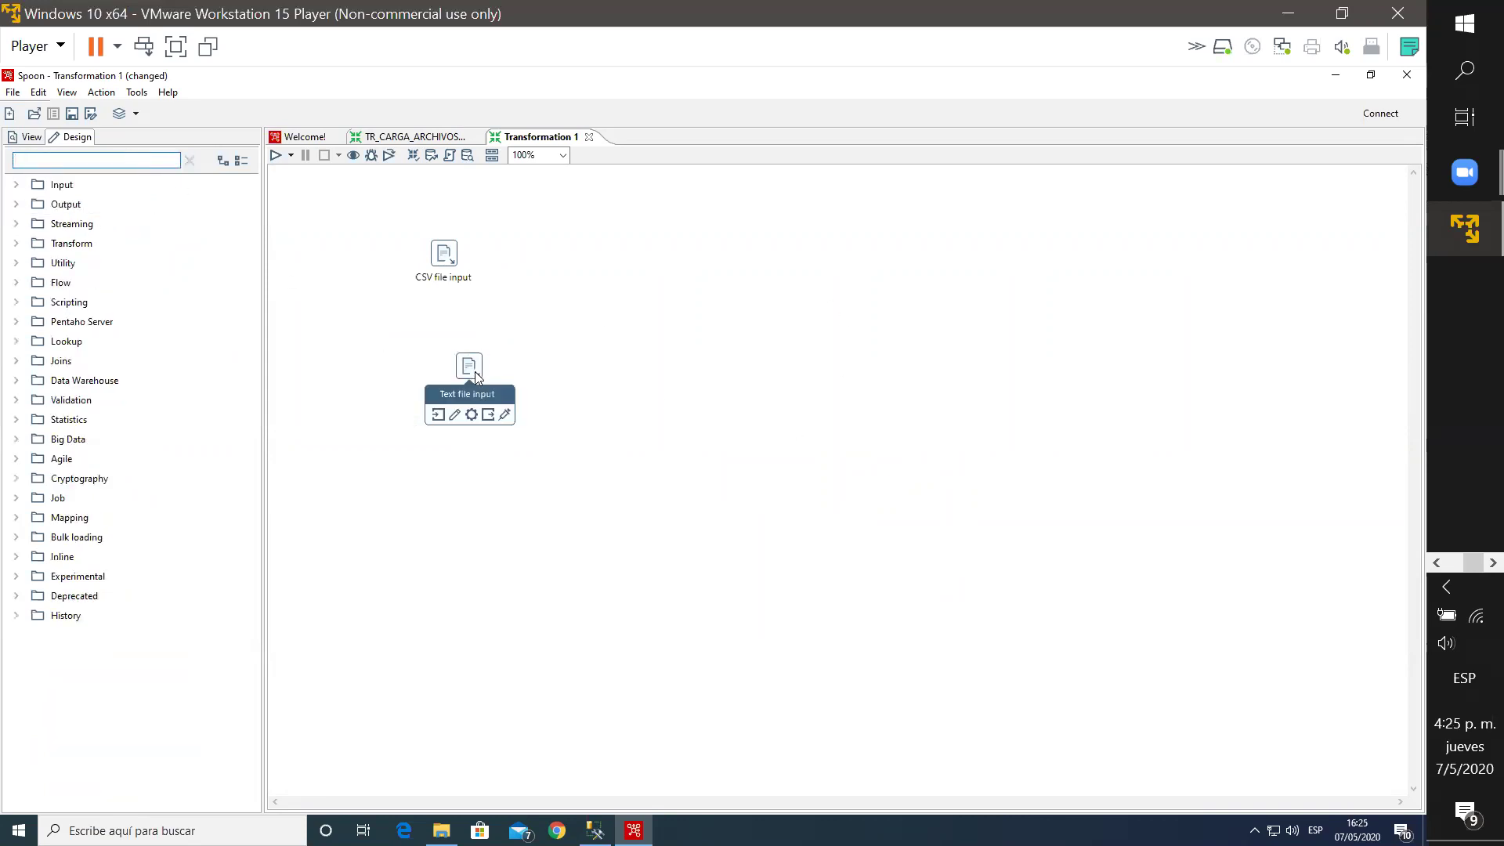
Step: Delete the CSV file input step and move the Text file input step up on the canvas
left_click(444, 265)
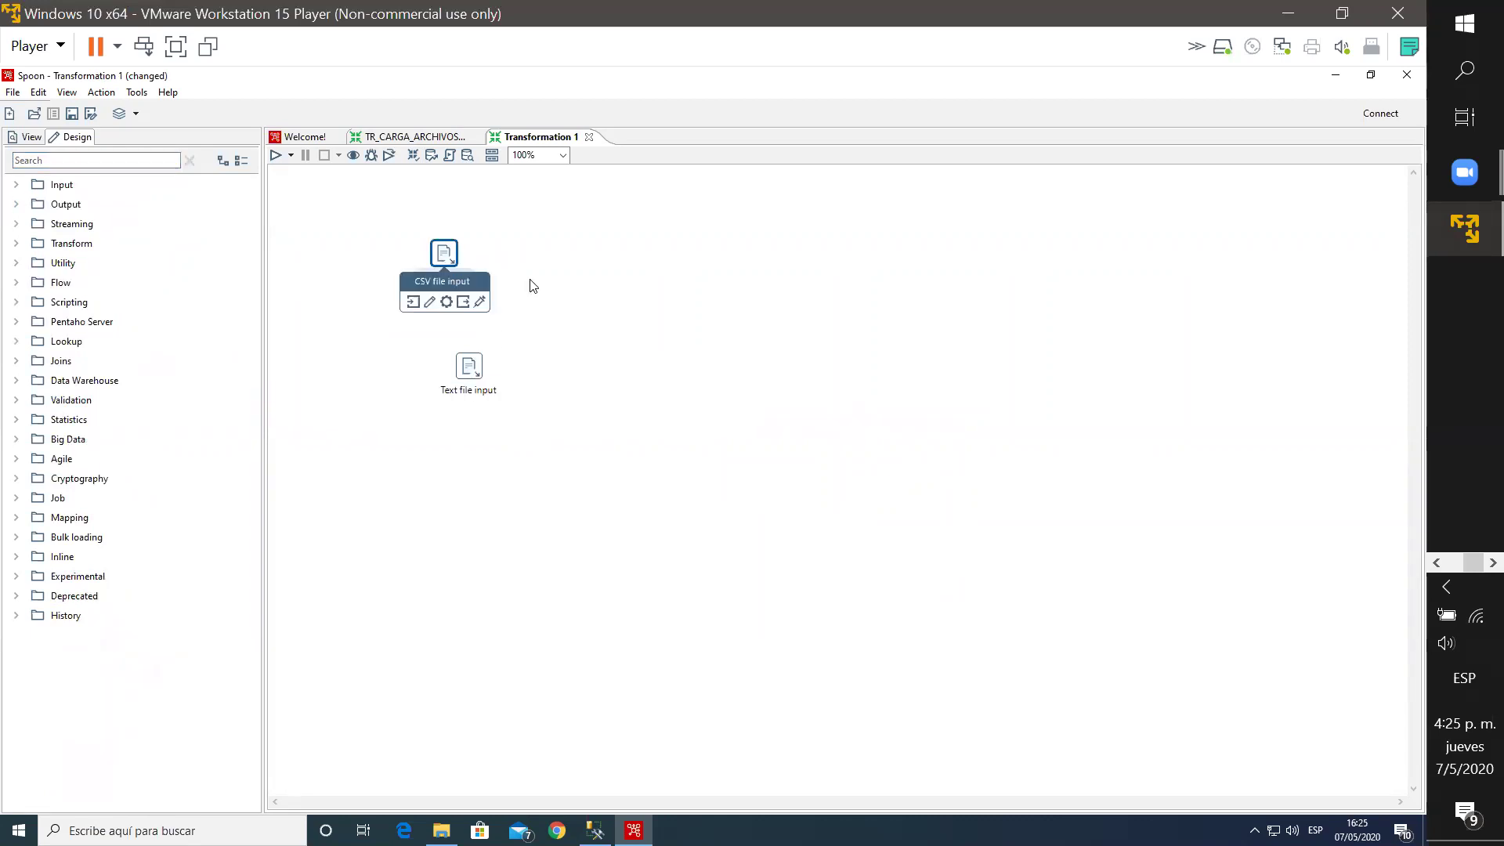
key("Delete")
left_click_drag(474, 366, 474, 281)
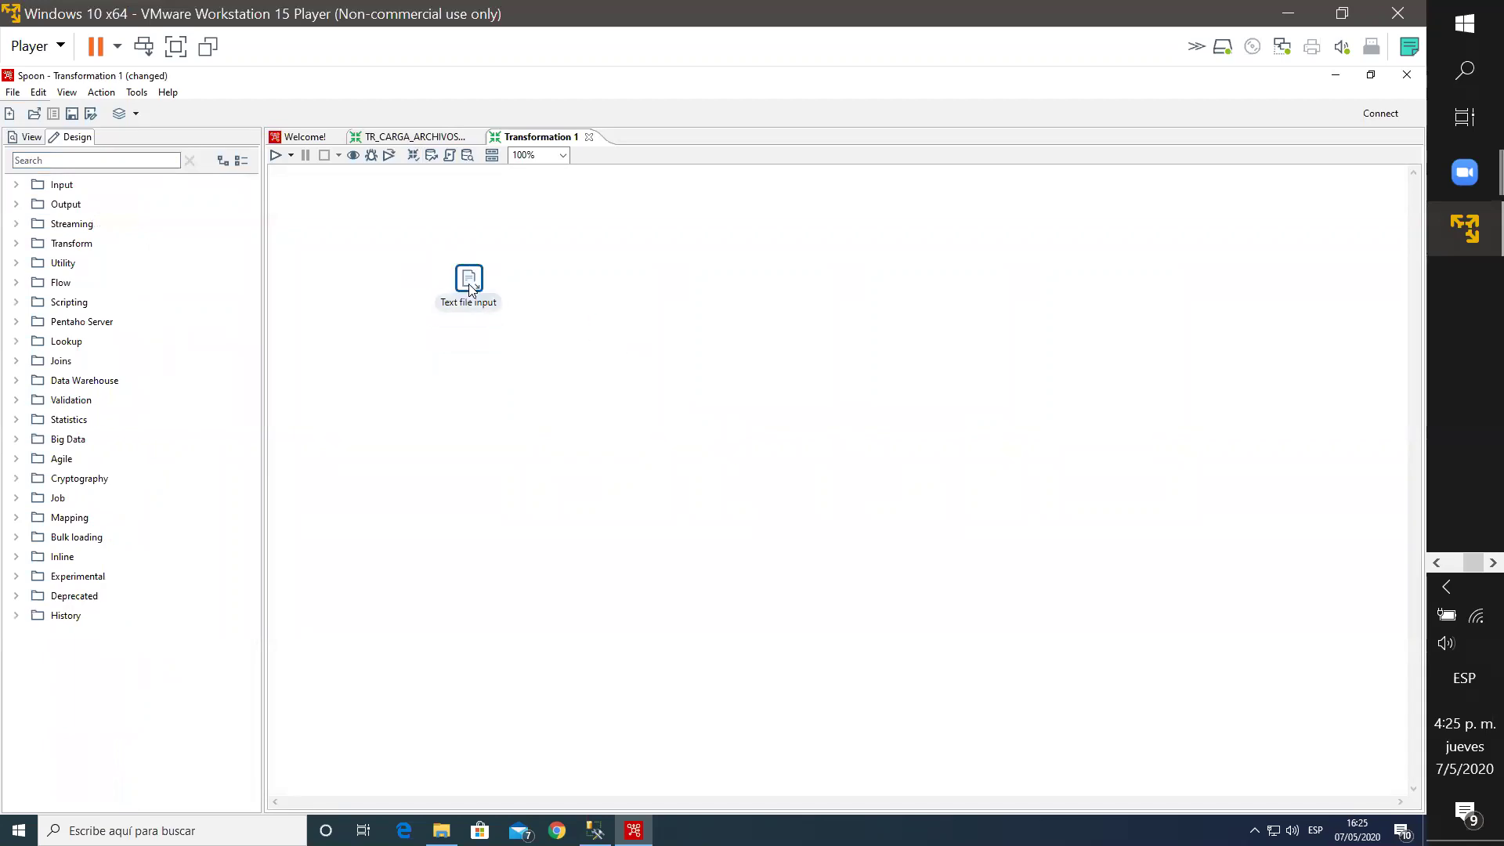
Step: Open the Text file input step's settings and browse for its source file to the folder Electiva\Ejemplos\2 on the user's Desktop
mouse_move(468, 283)
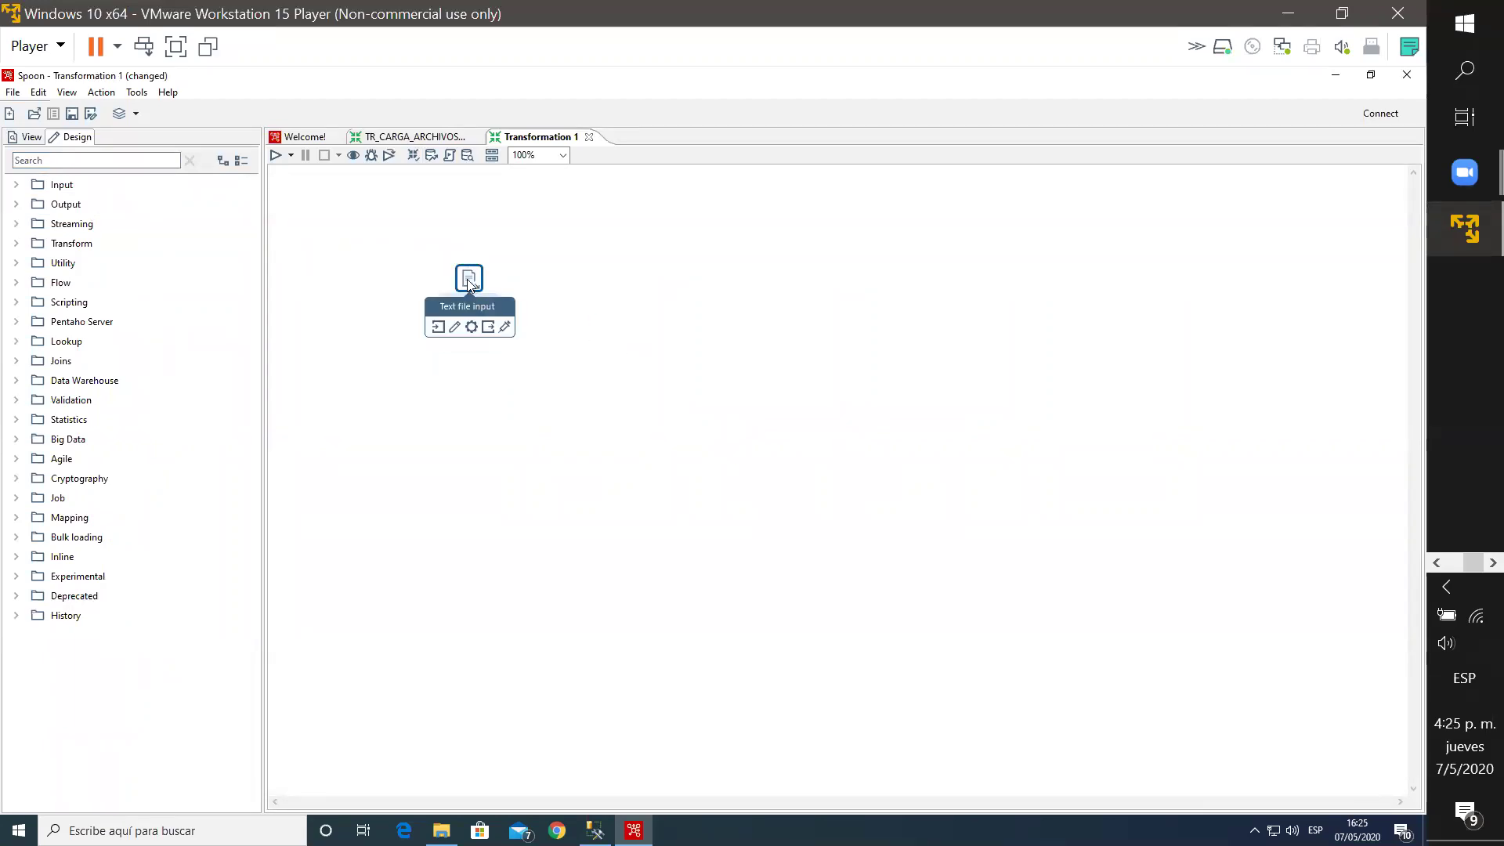
double_click(468, 283)
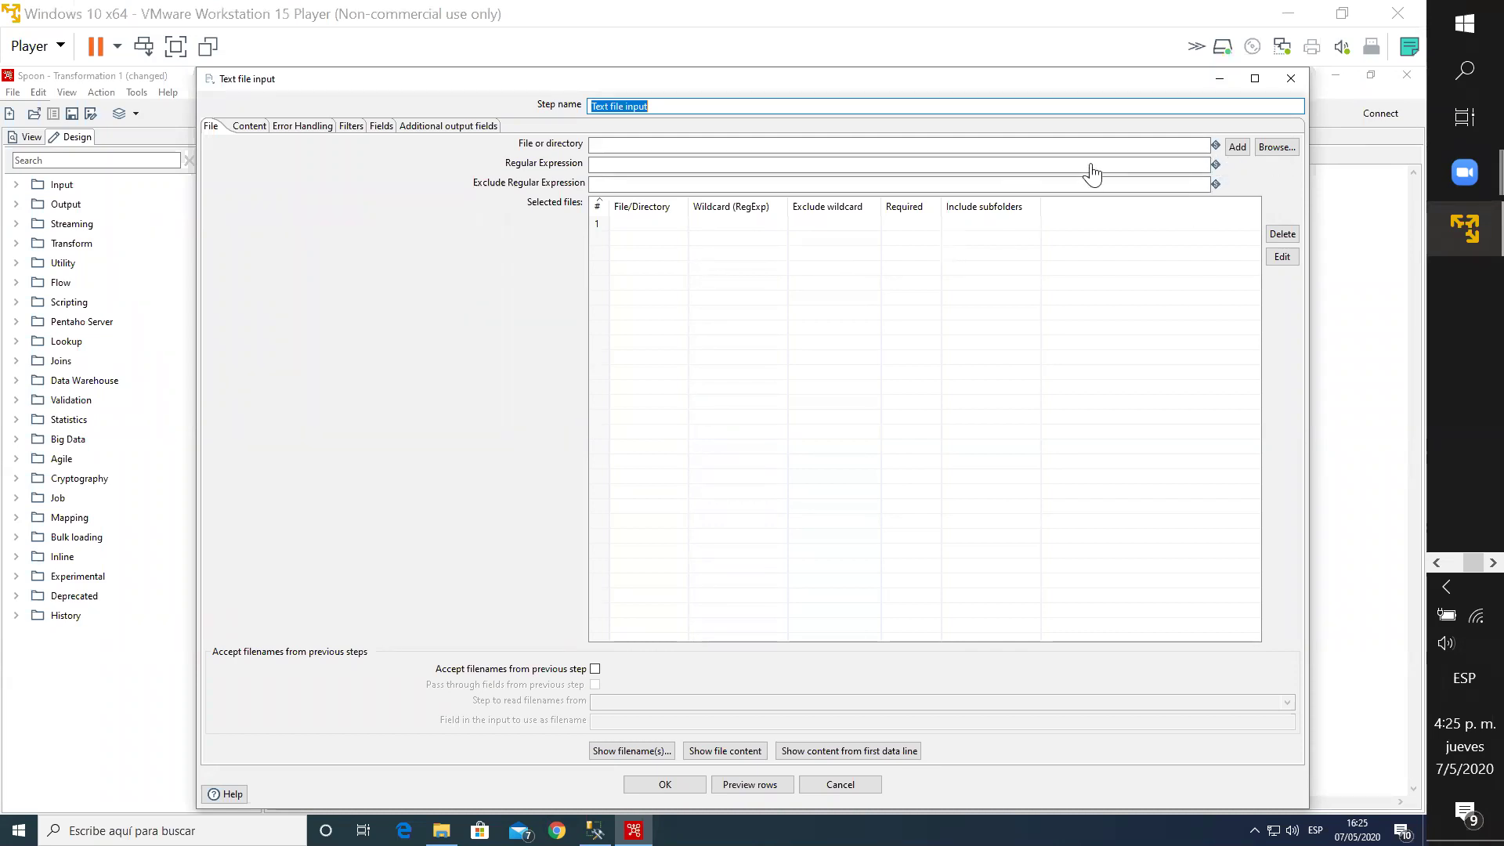
left_click(605, 148)
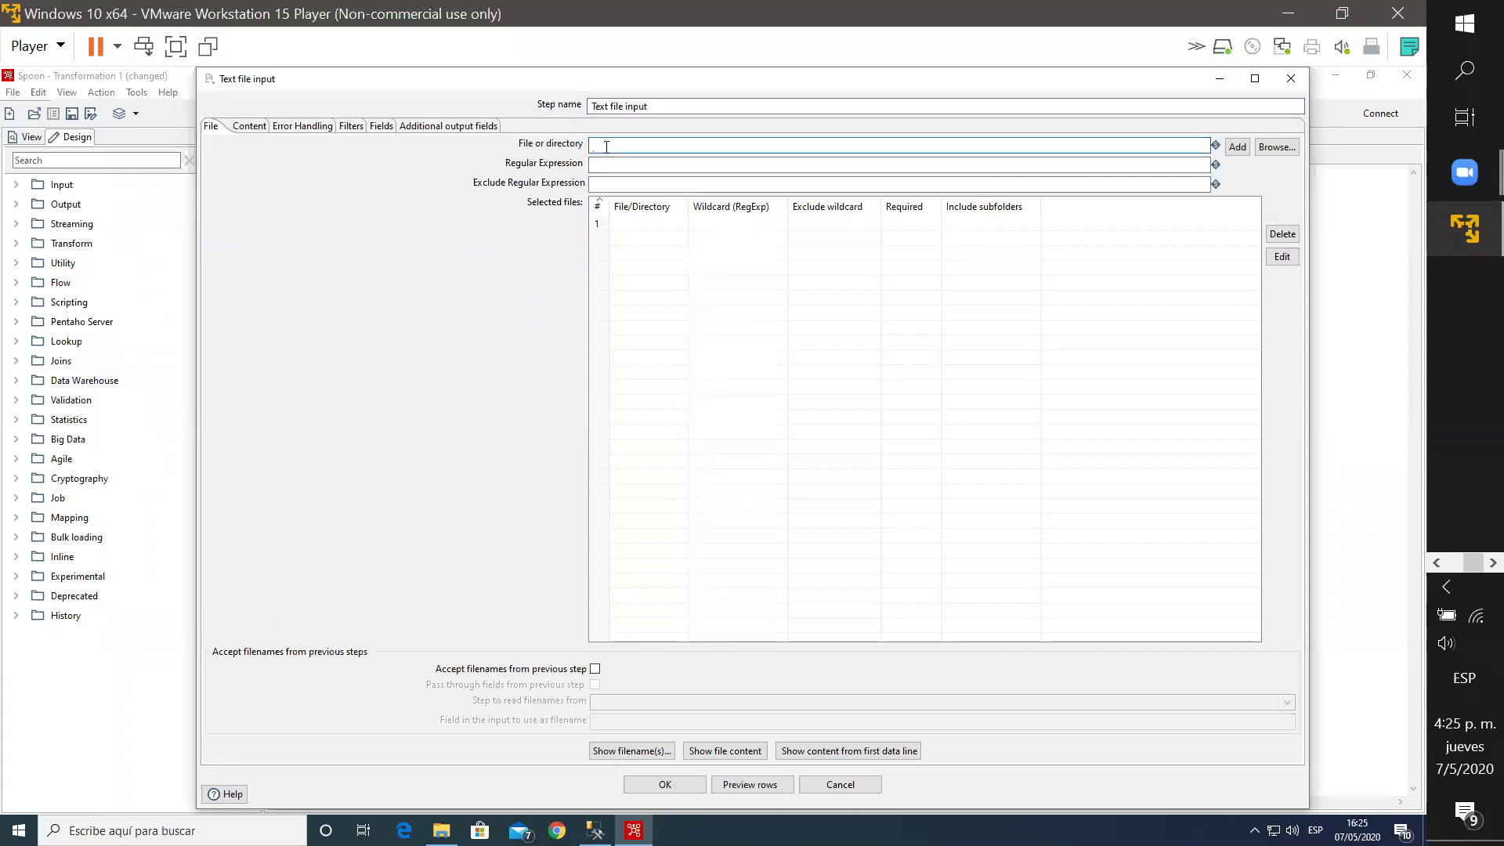
left_click(1291, 152)
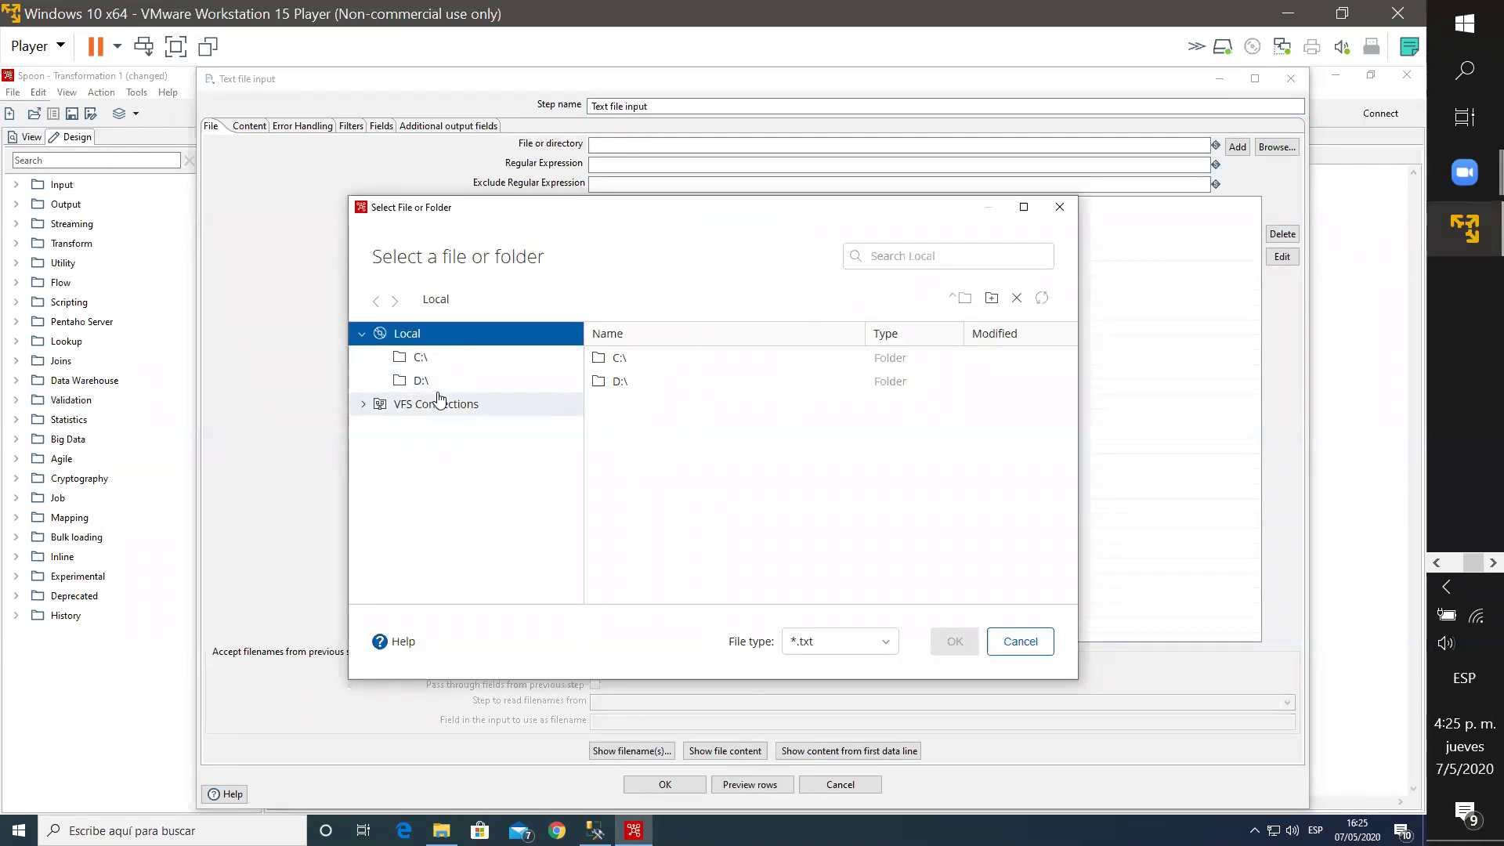
left_click(468, 365)
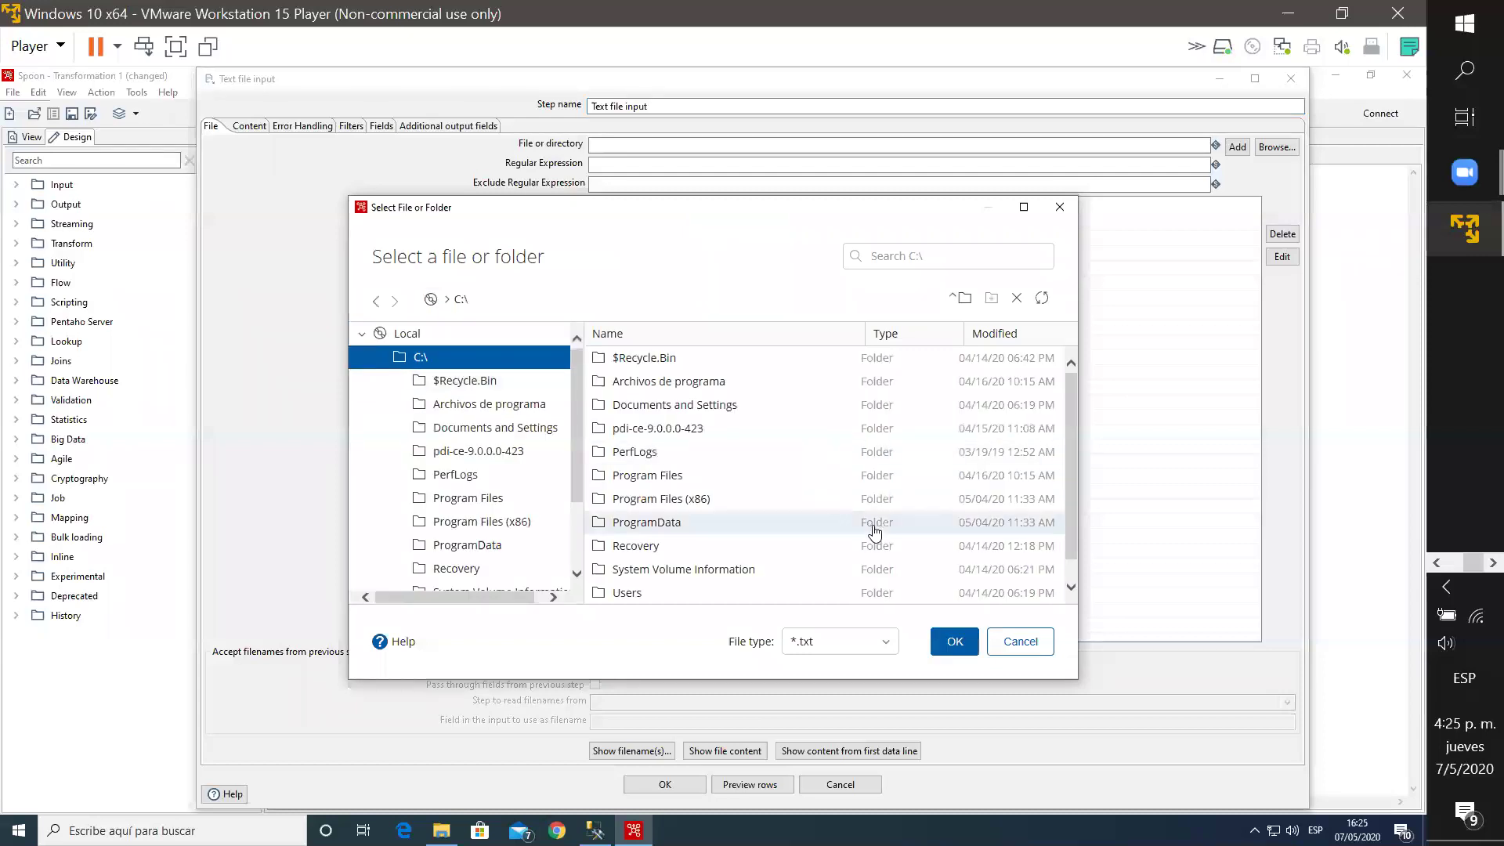
scroll(784, 572, "down", 1)
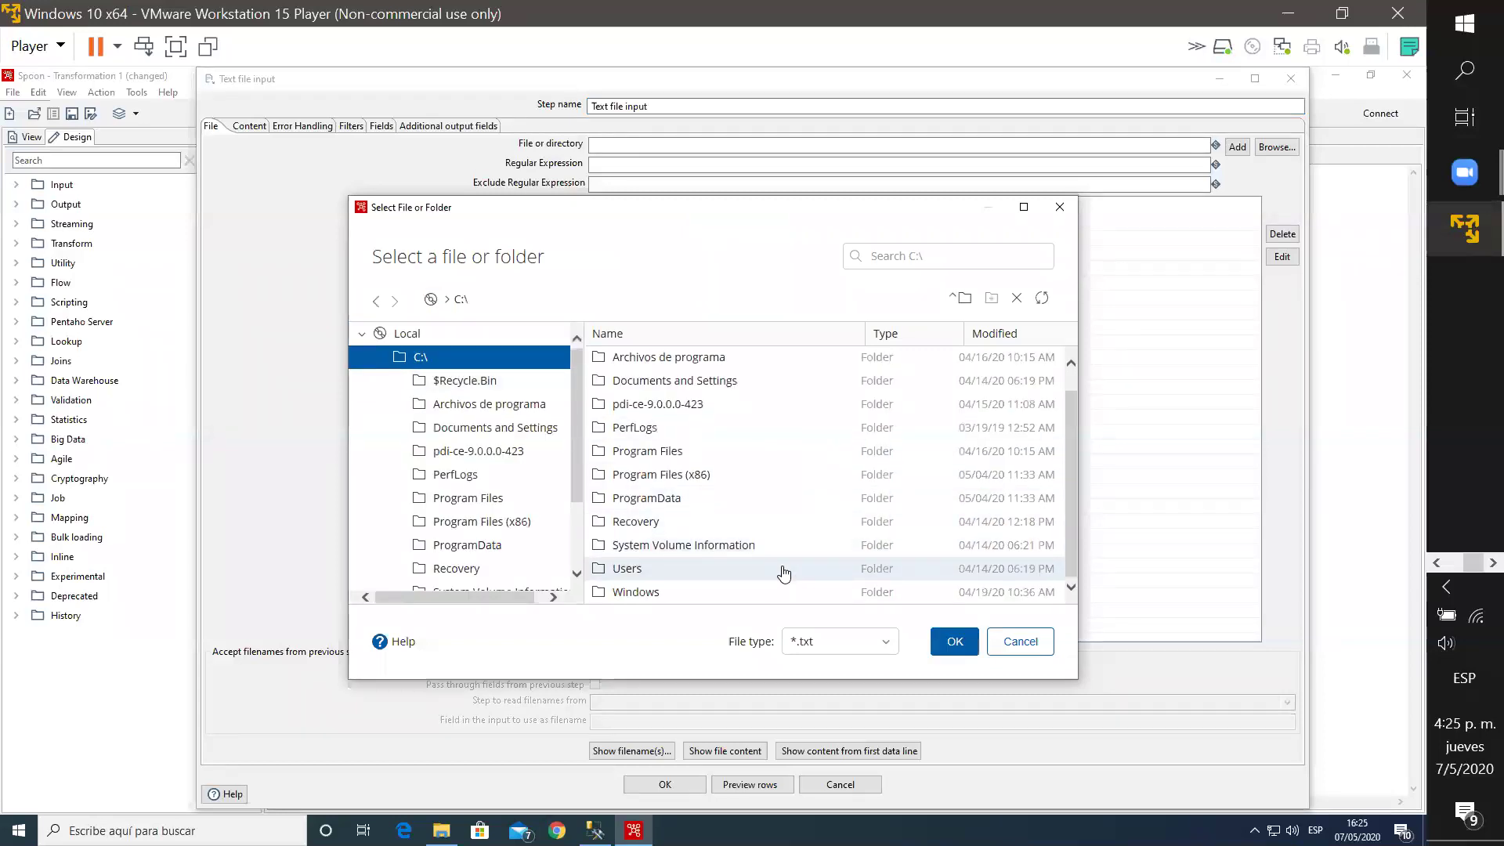
left_click(620, 579)
double_click(646, 575)
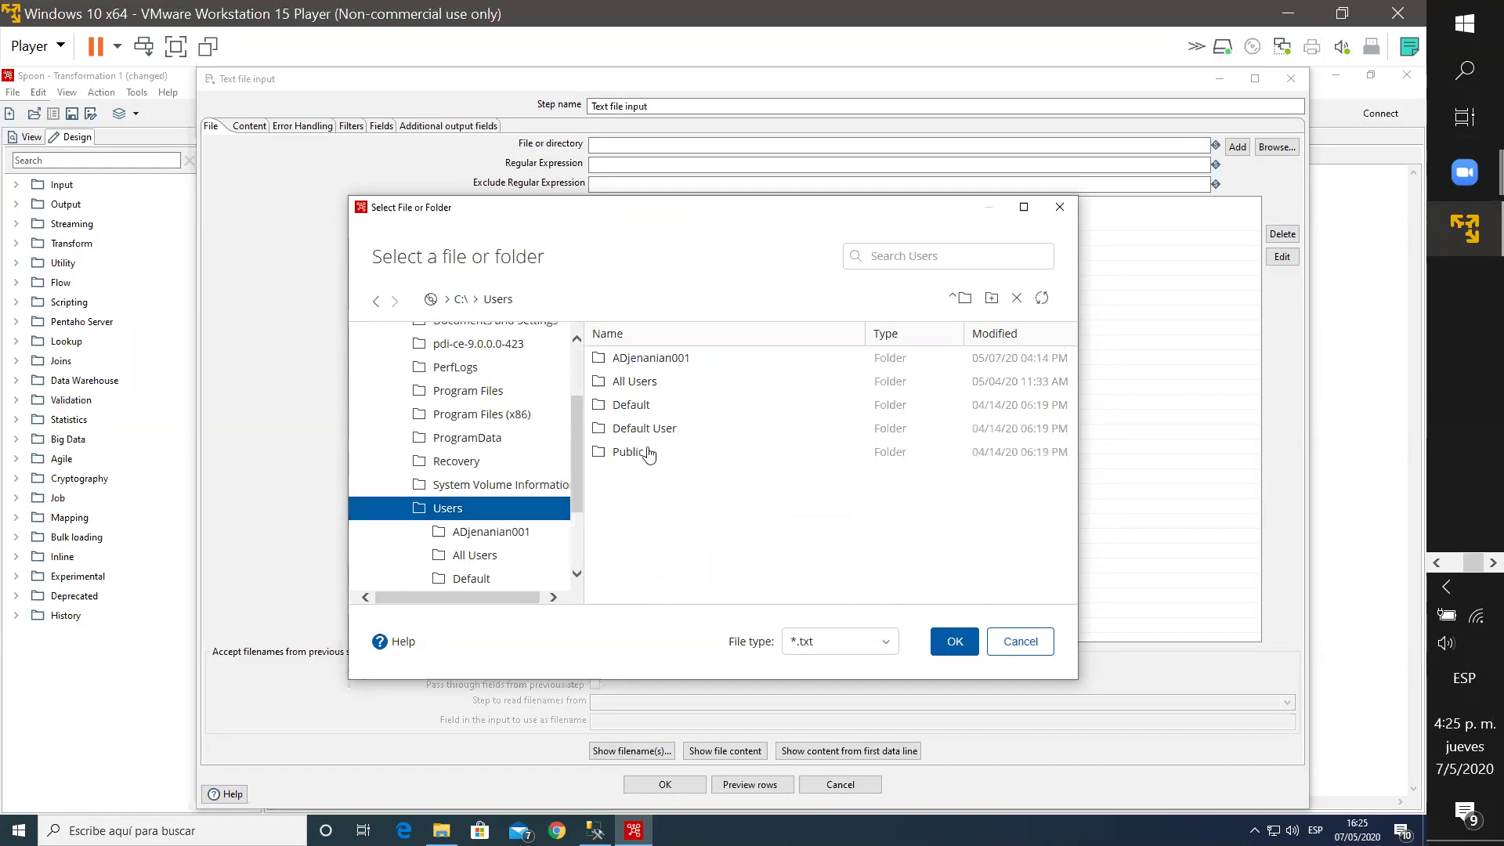
double_click(645, 358)
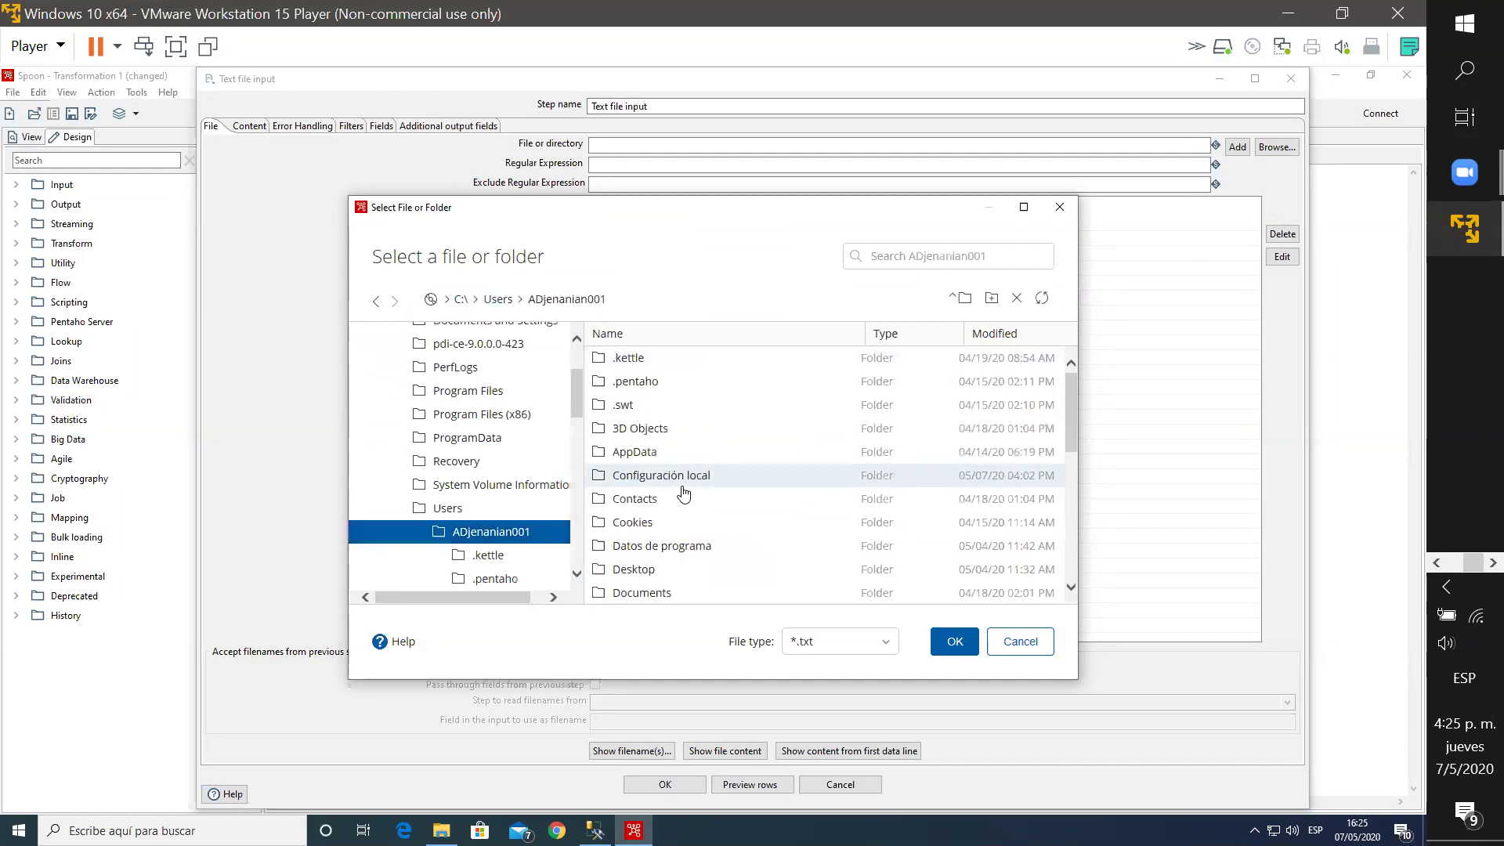
left_click(676, 591)
double_click(679, 572)
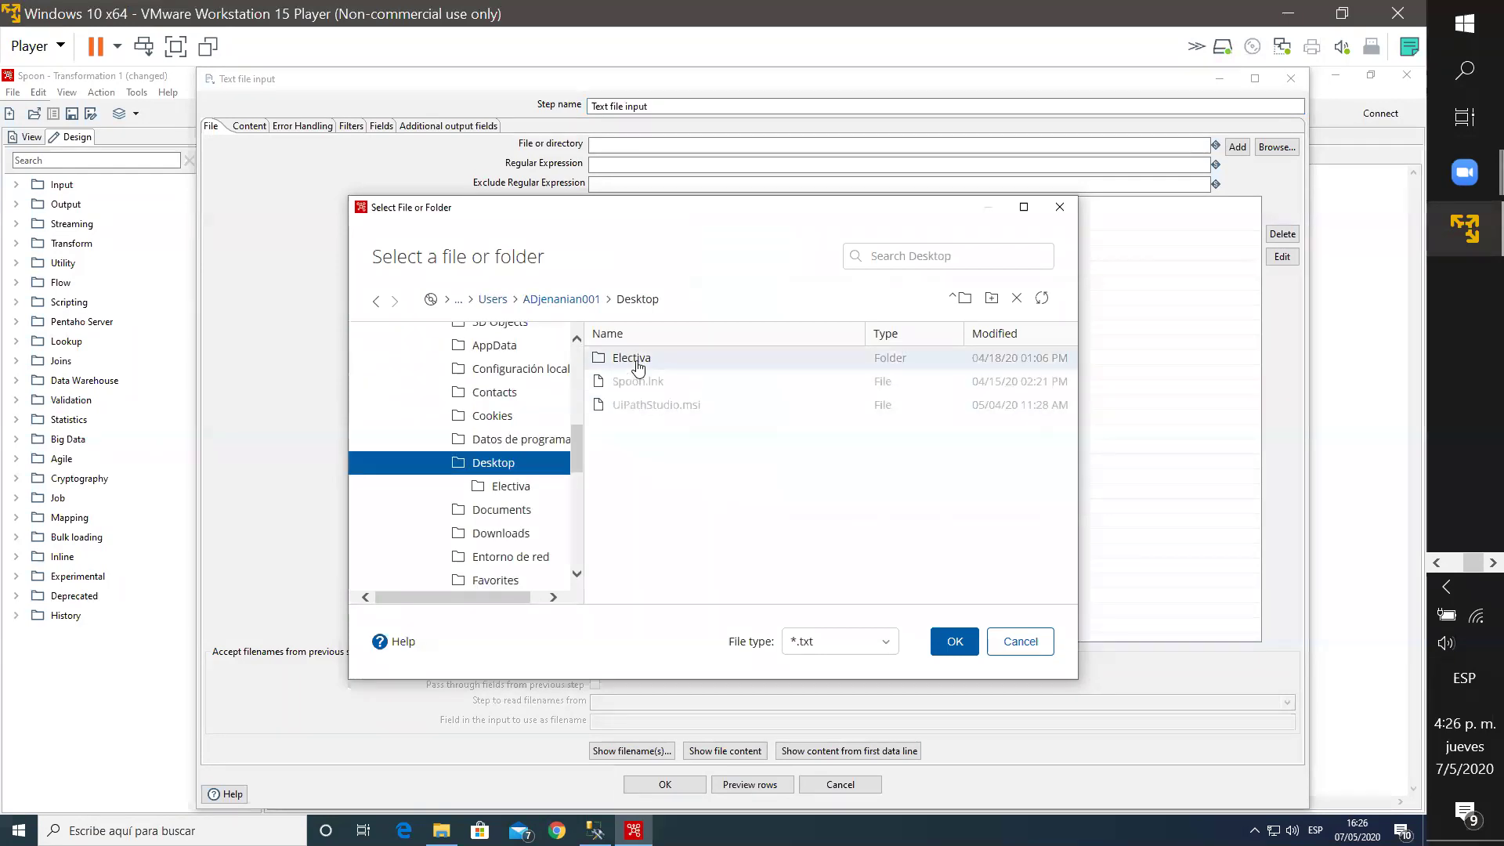
double_click(638, 360)
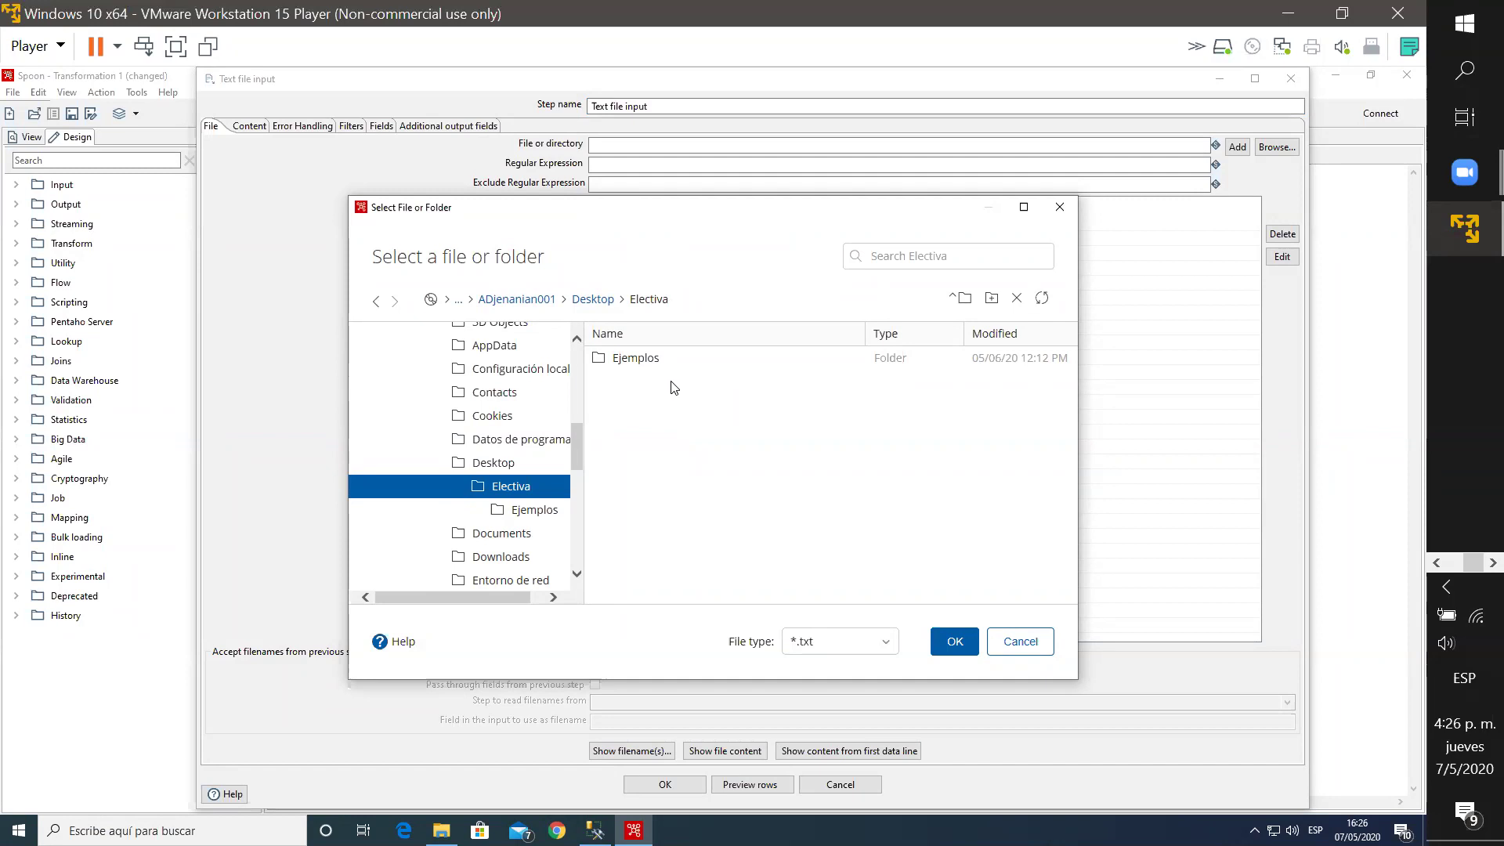
double_click(637, 360)
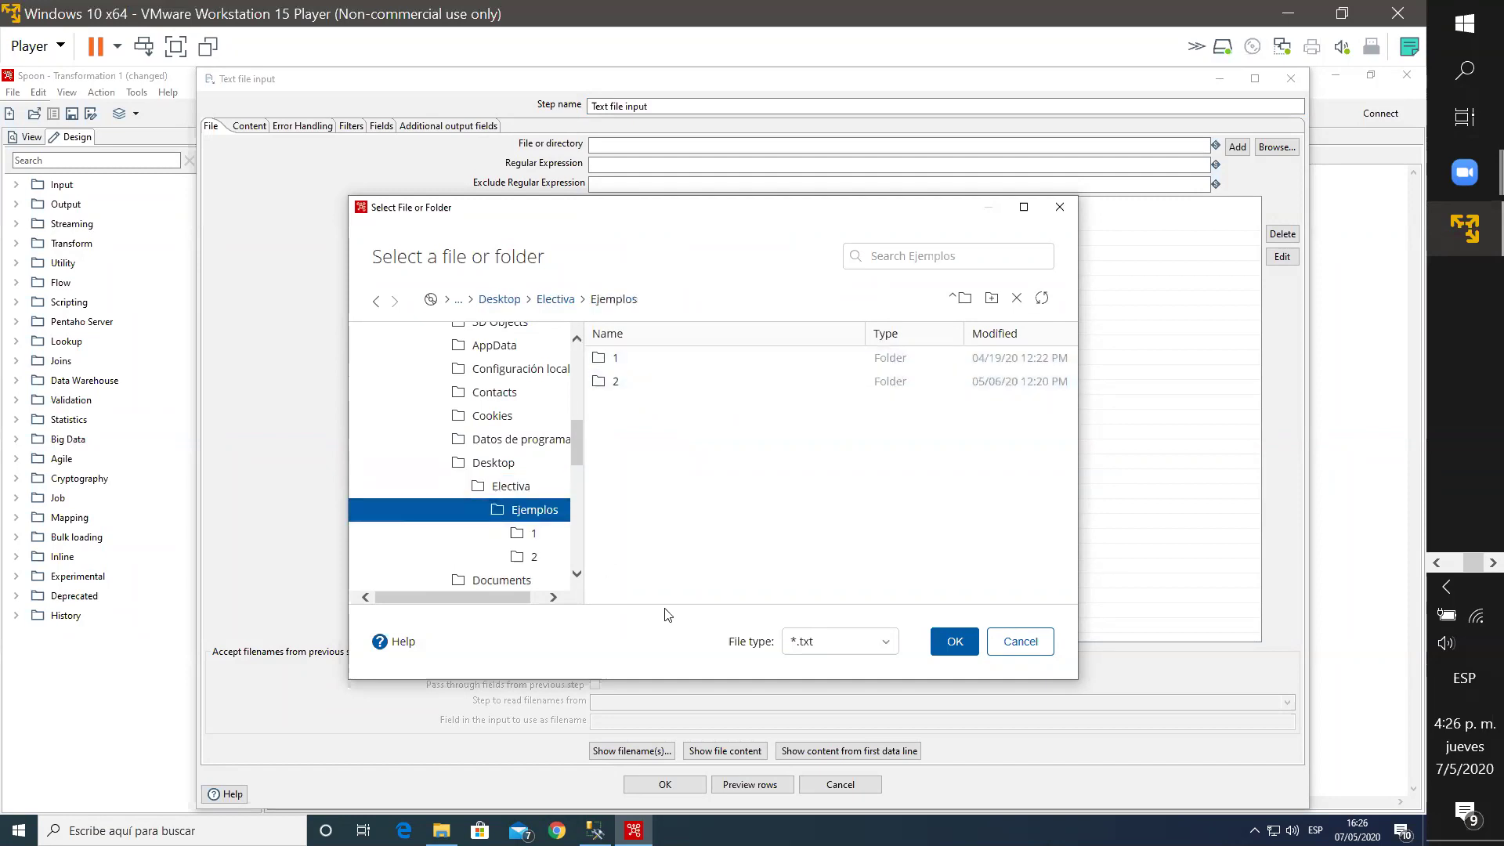
double_click(602, 384)
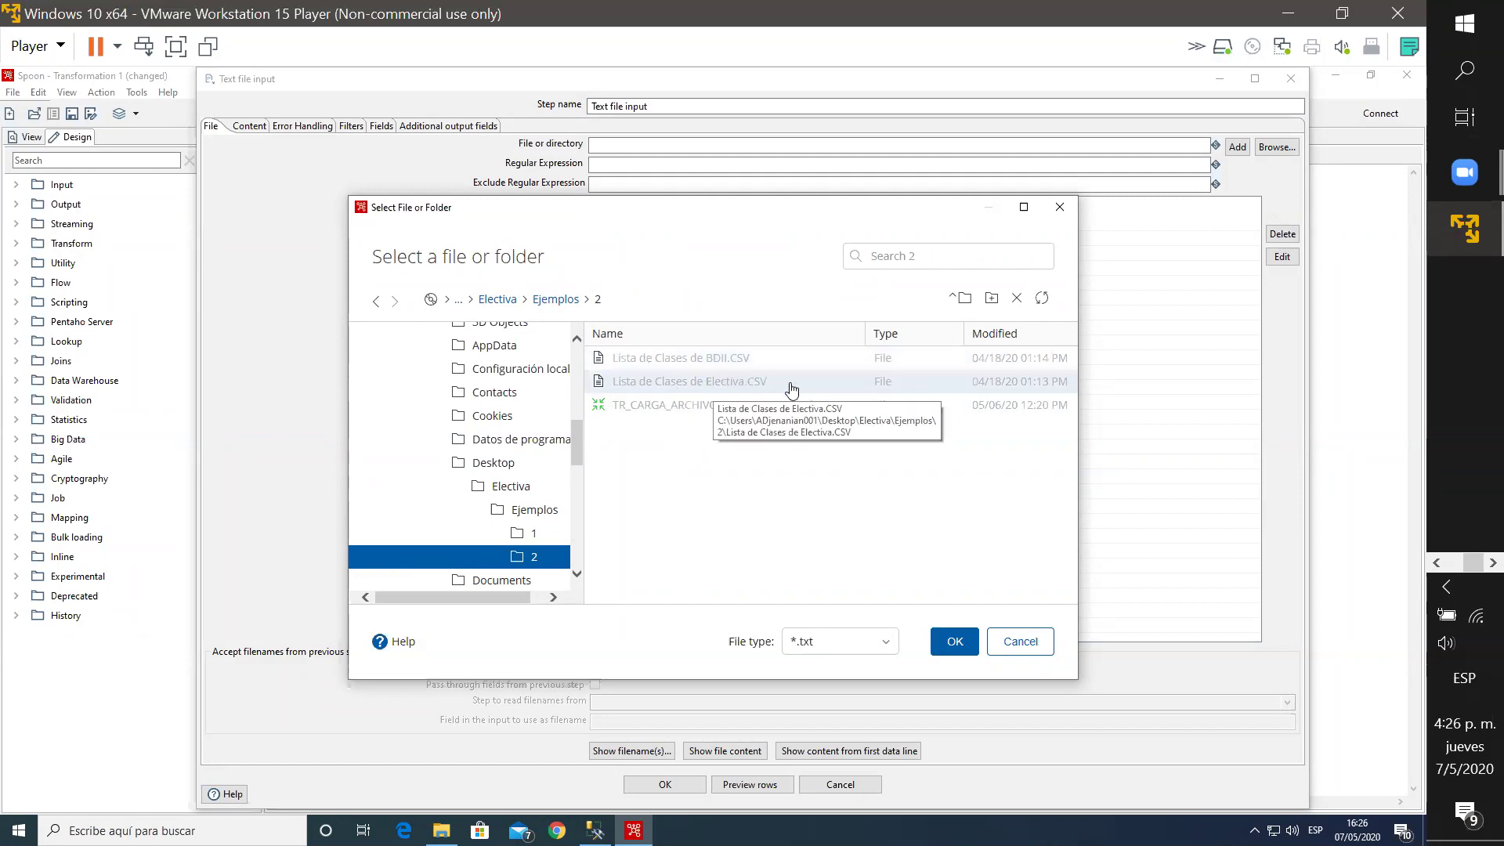
Step: Filter the file list to *.csv and choose Lista de Clases de Electiva.CSV as the file to read
left_click(863, 652)
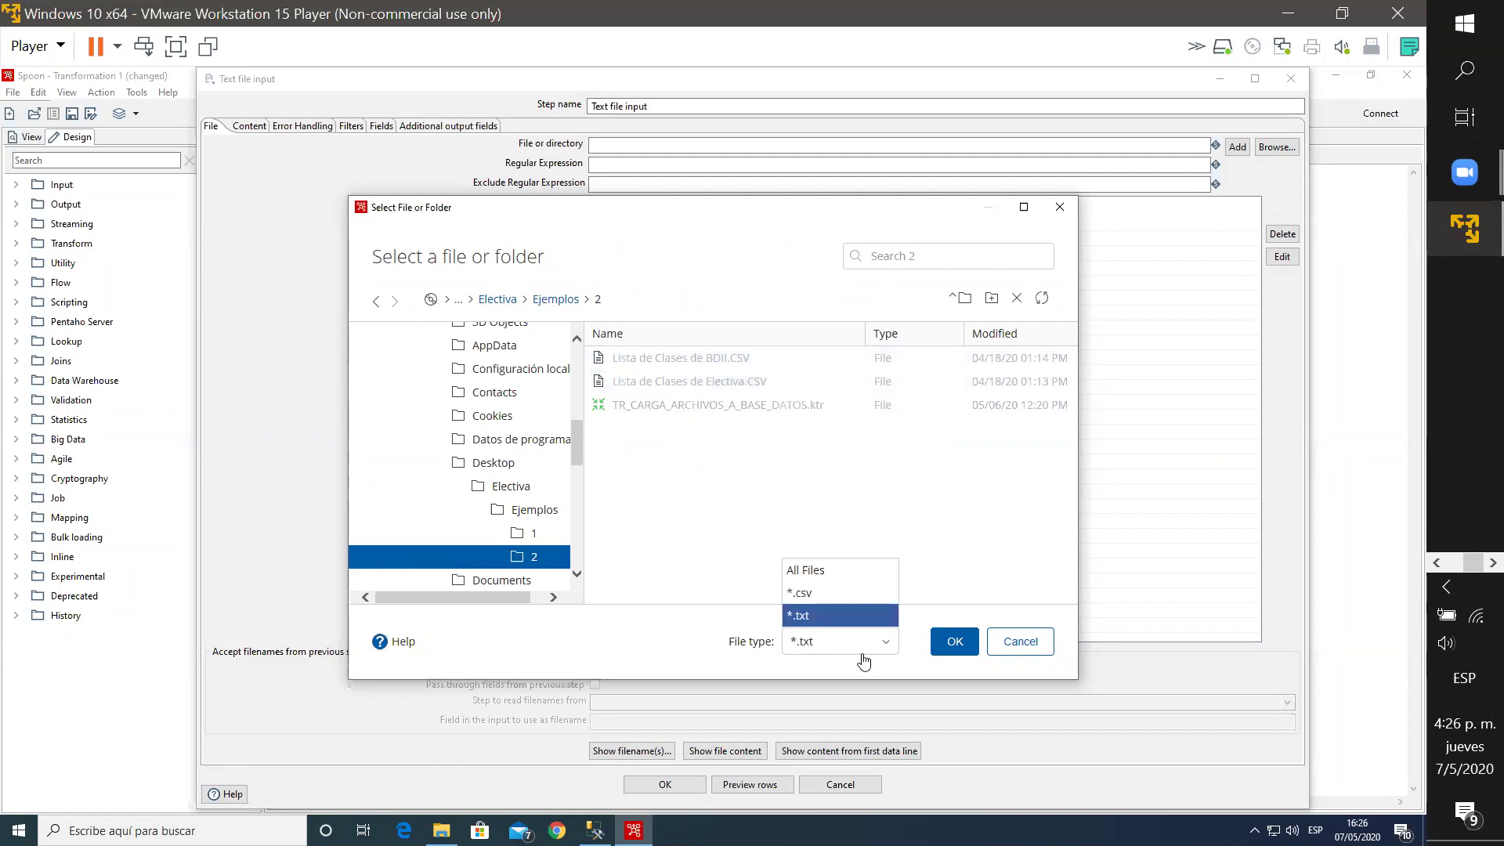
left_click(804, 595)
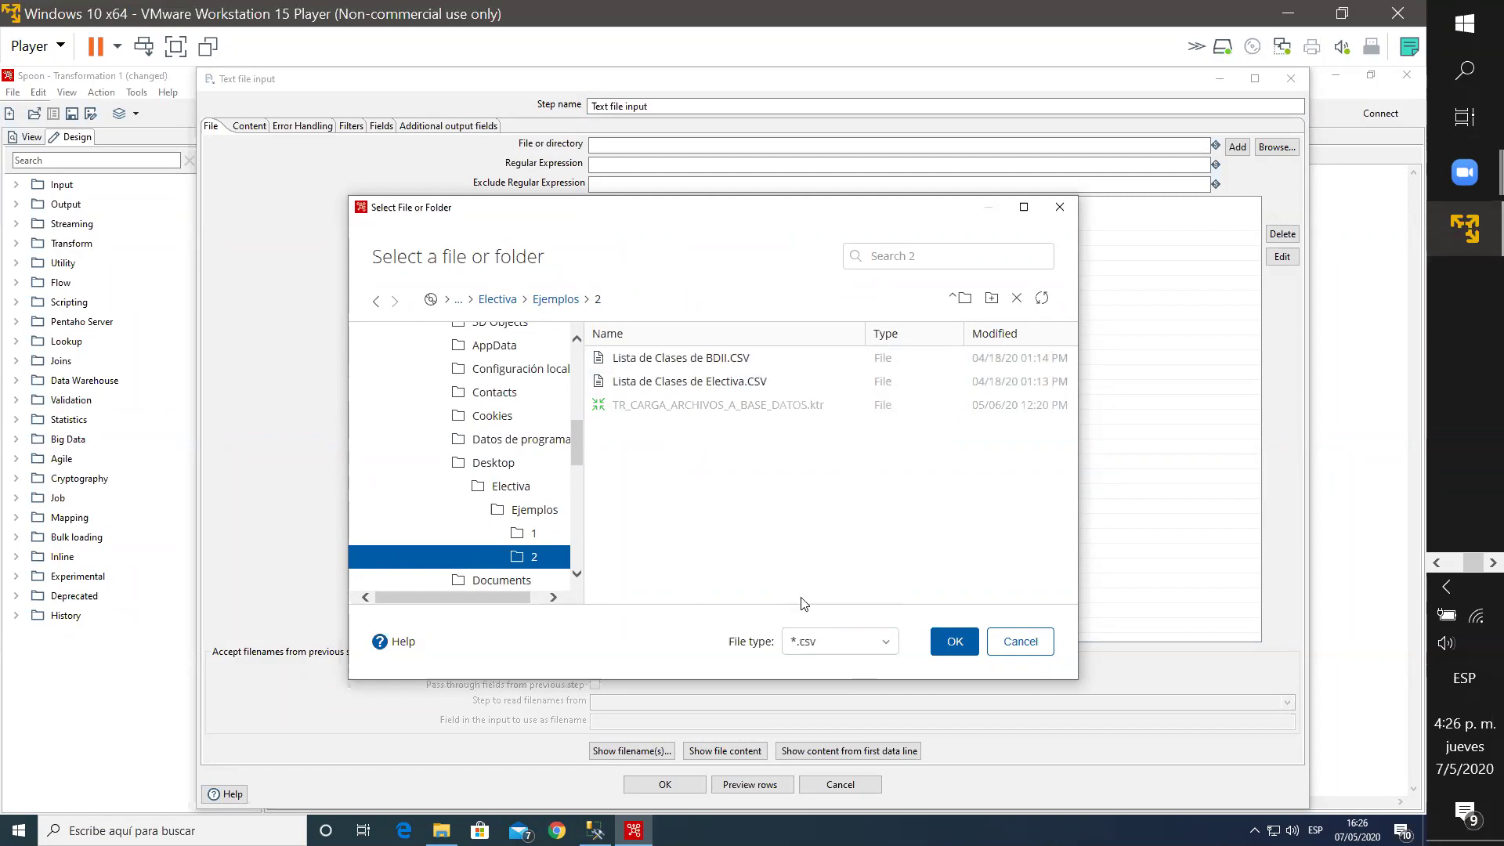
left_click(743, 384)
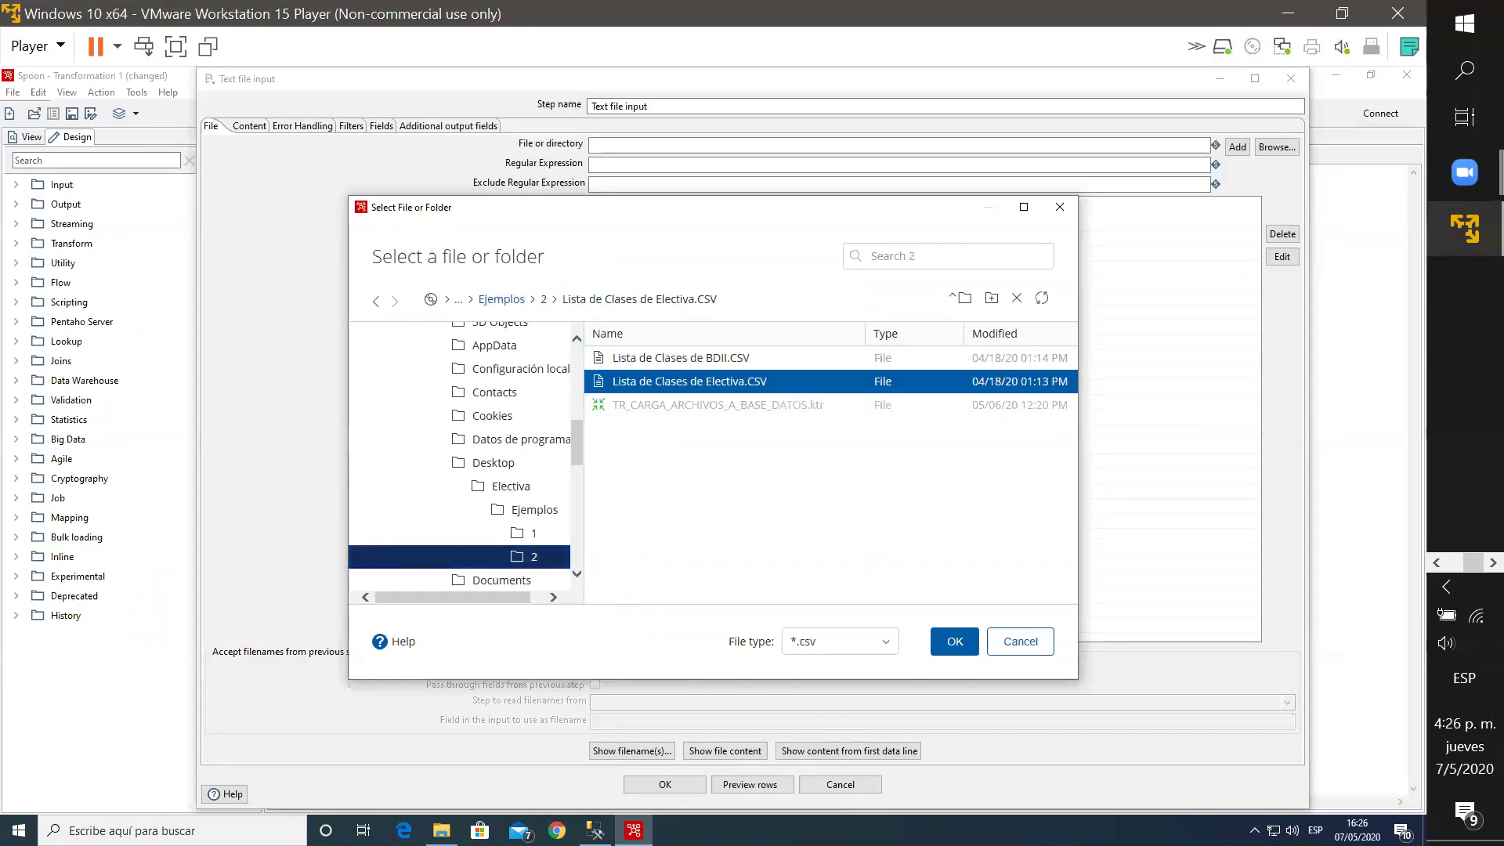
left_click(957, 642)
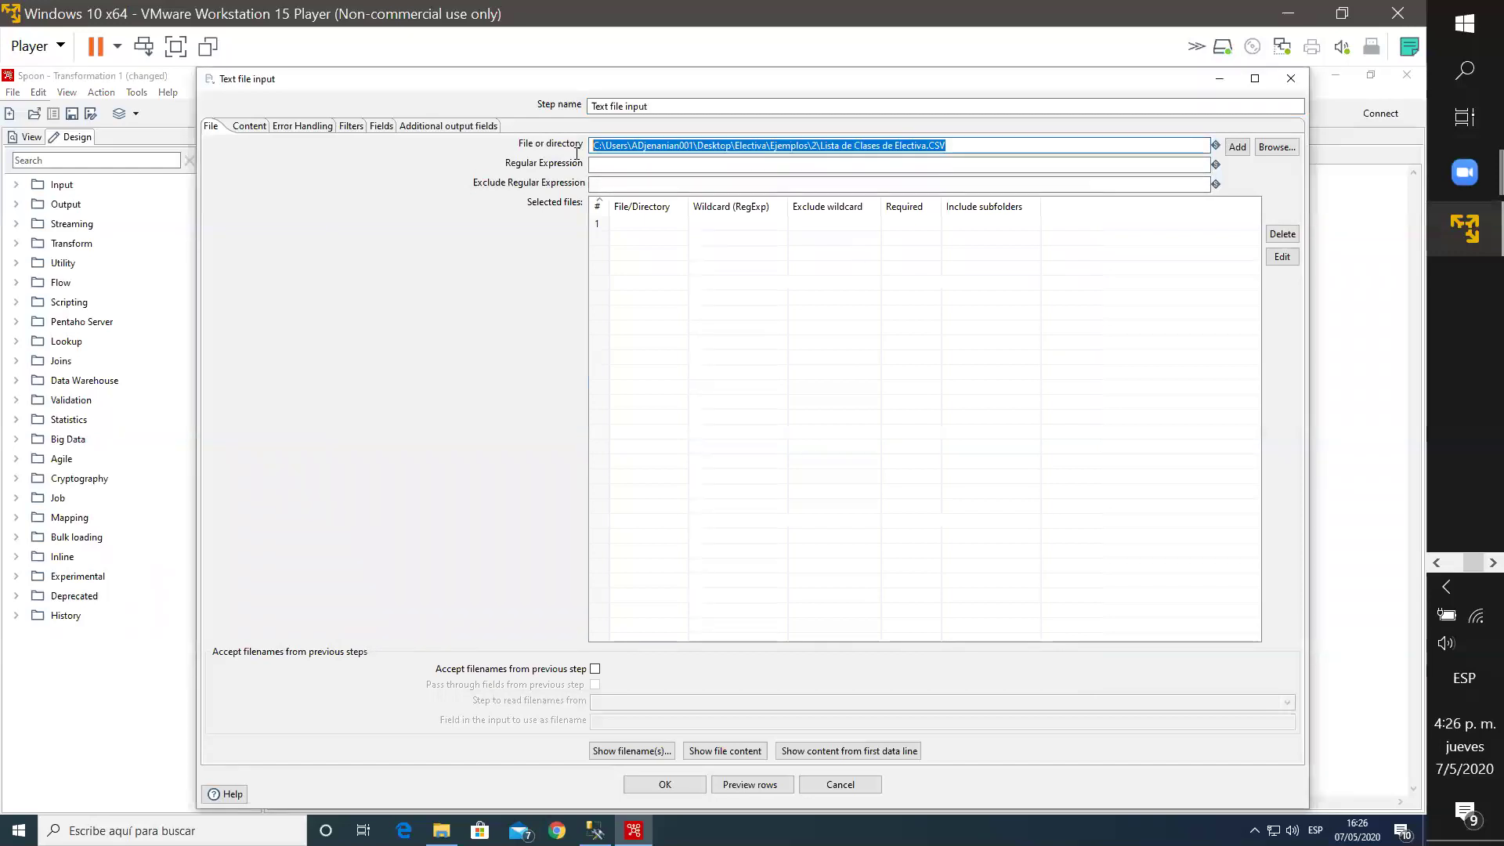
Step: Shorten the file path to its folder by removing the file name and the trailing backslash after Ejemplos\2
left_click(927, 147)
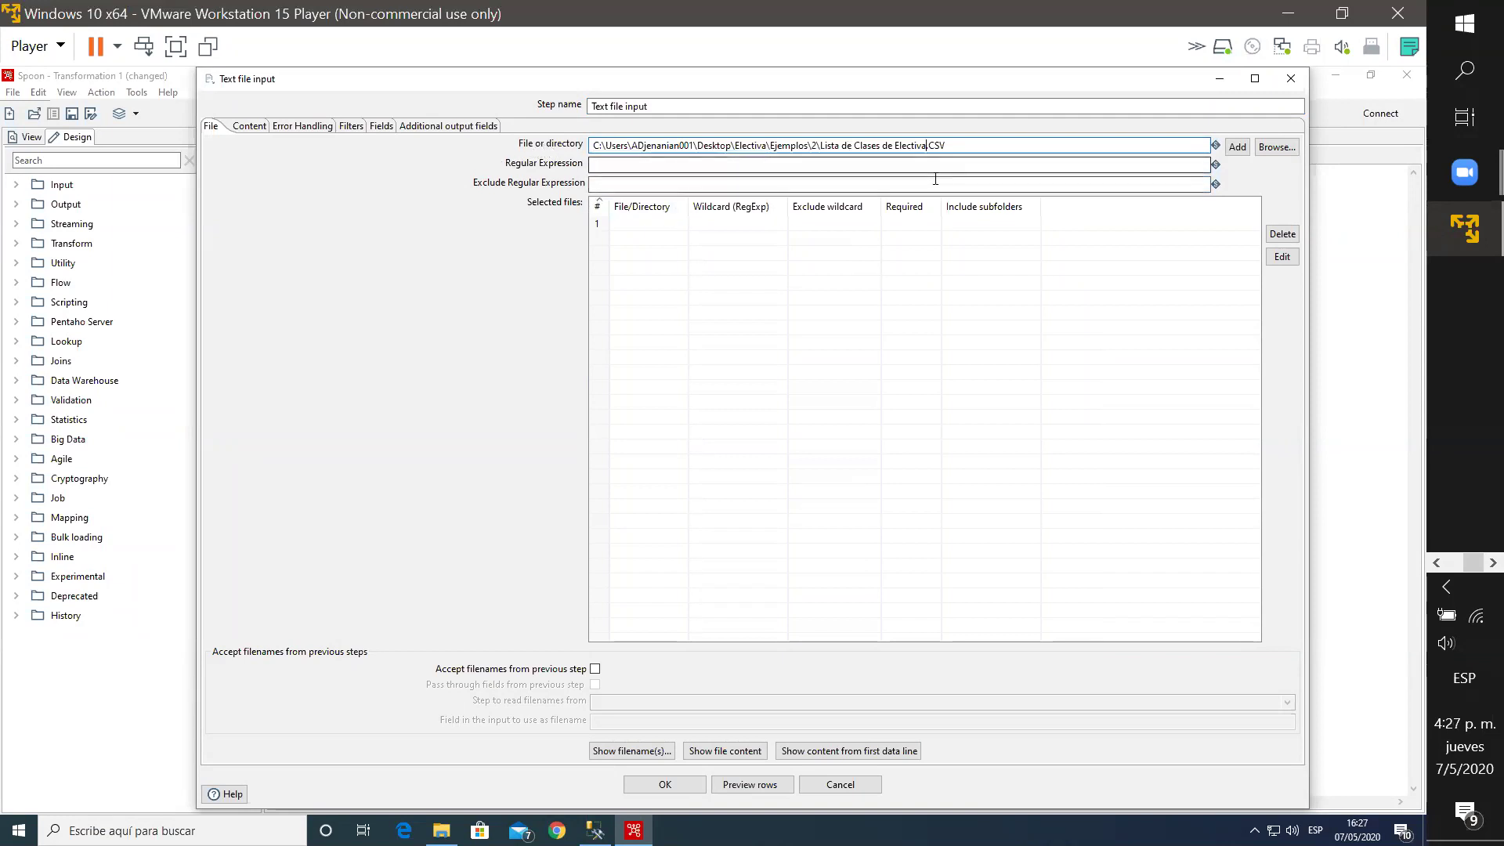
left_click_drag(821, 144, 994, 144)
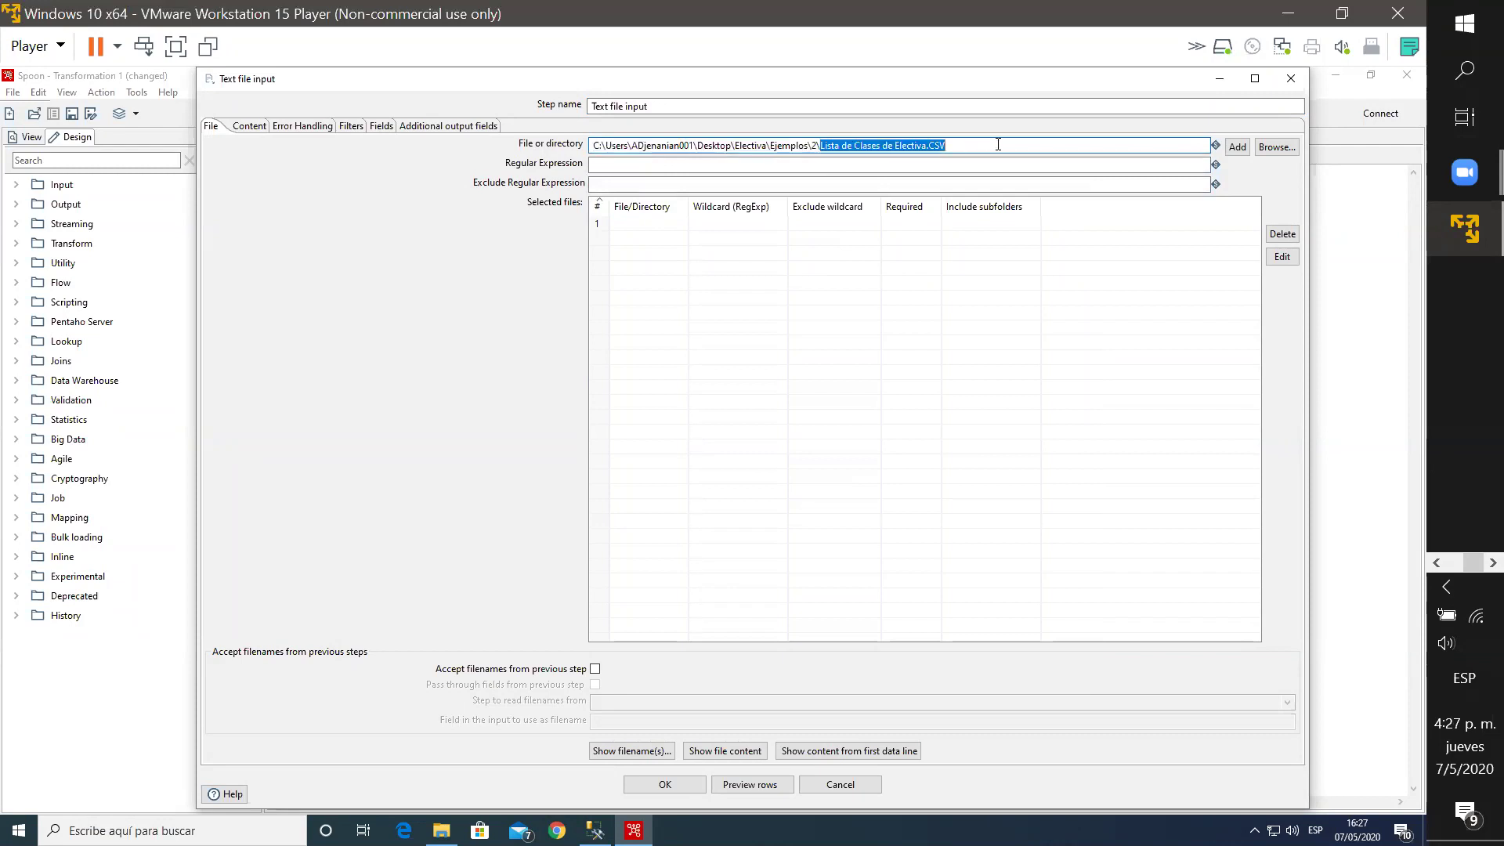
key("BackSpace")
key("BackSpace")
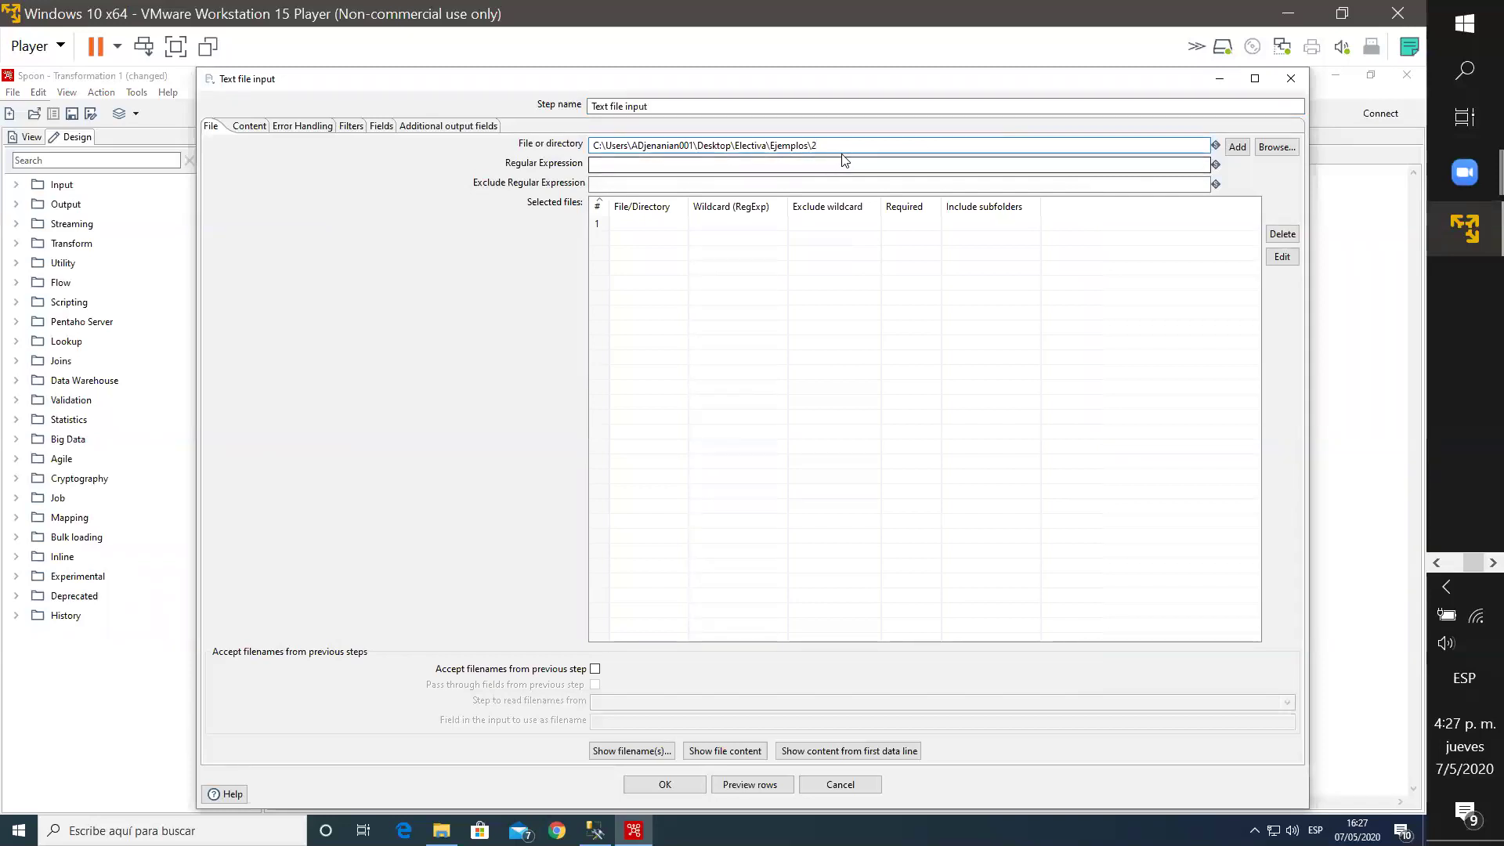
Step: Set the regular expression to Lista.* and add the folder entry to the selected files
left_click(697, 166)
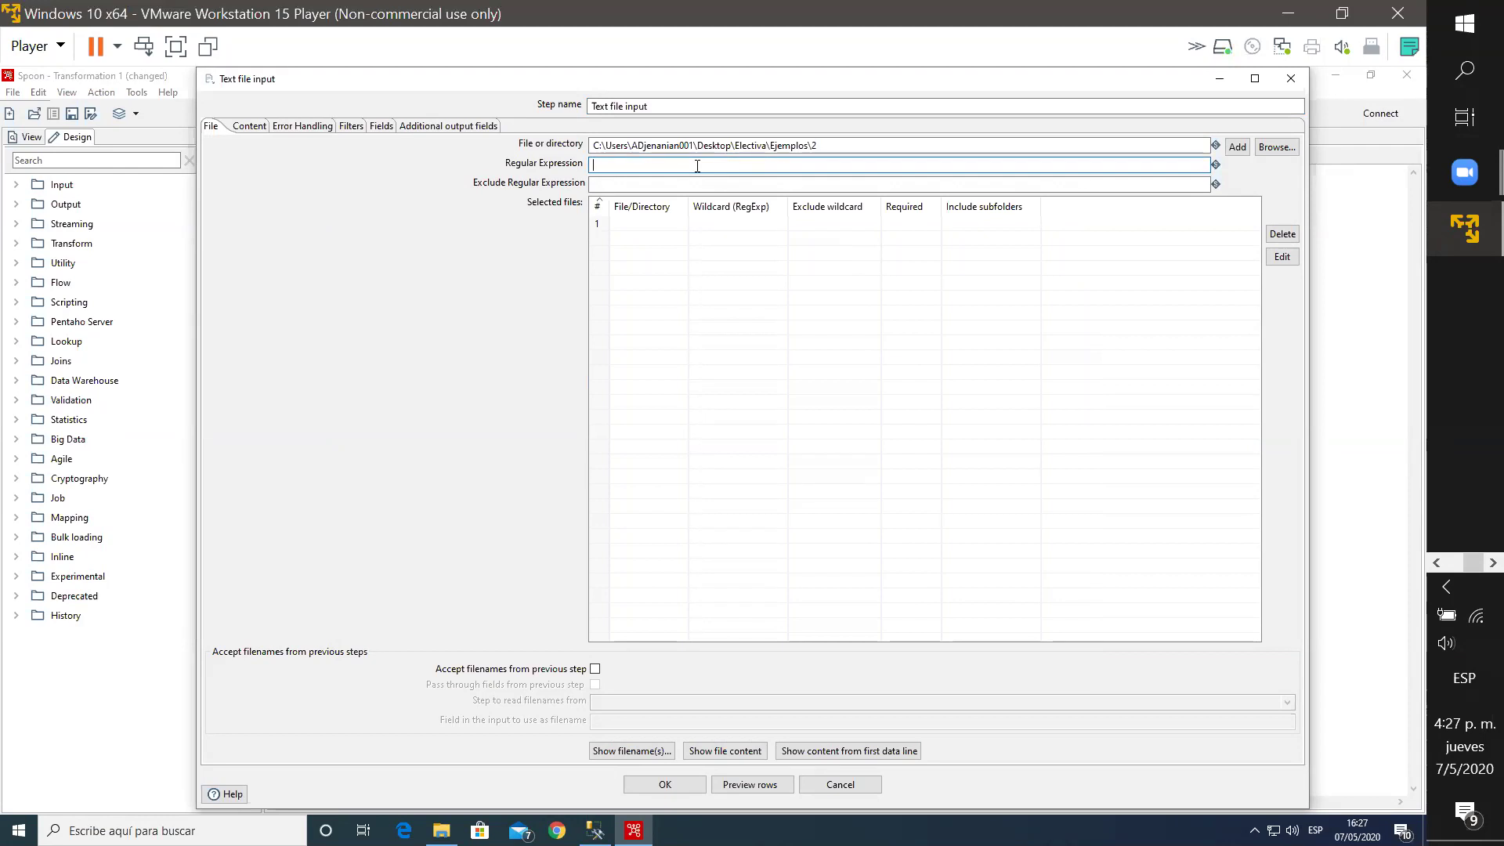
type("Lista")
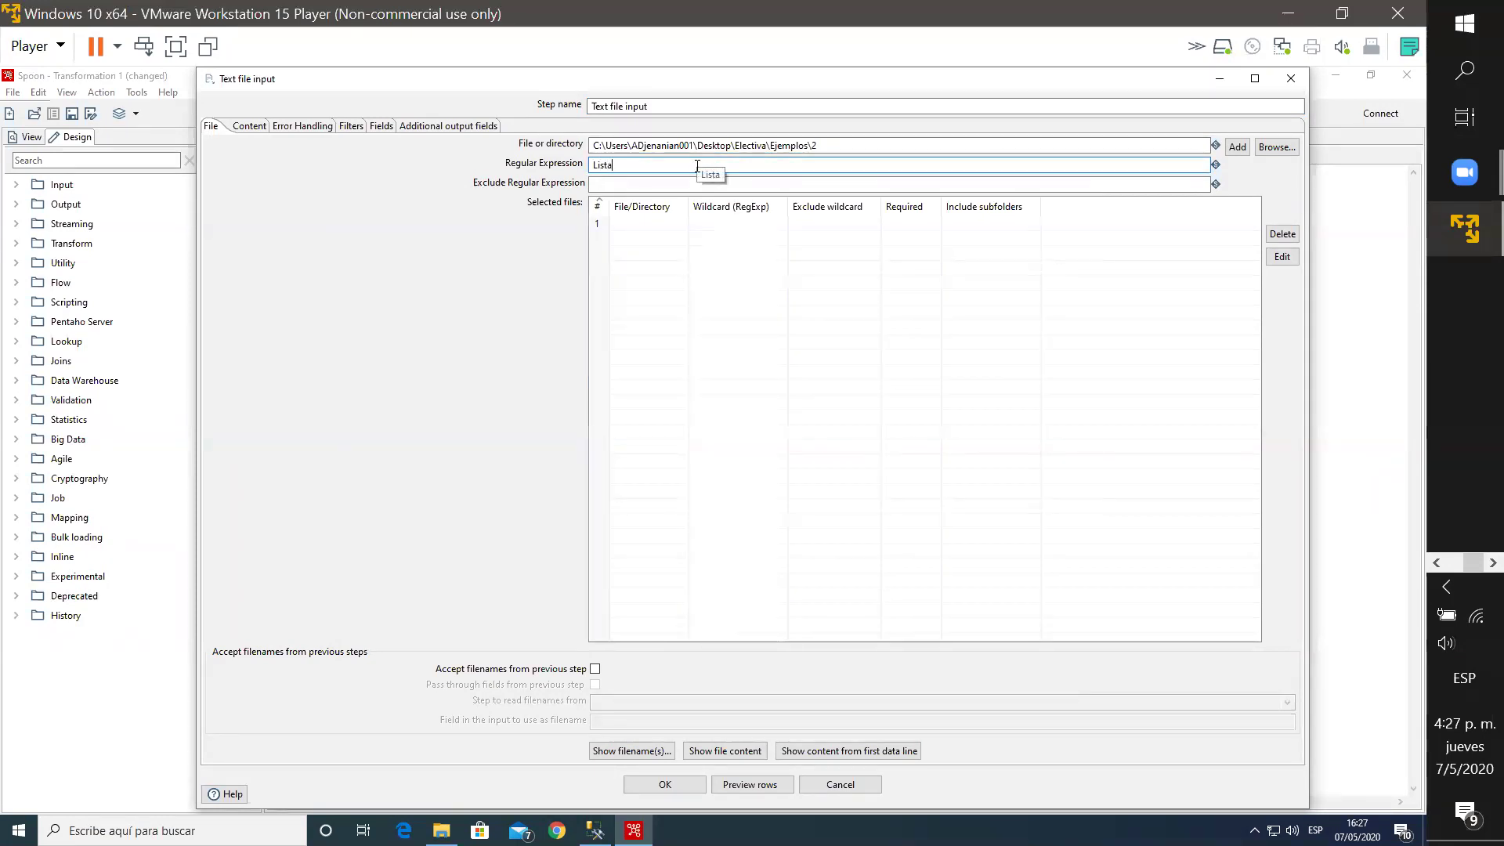
type(".*")
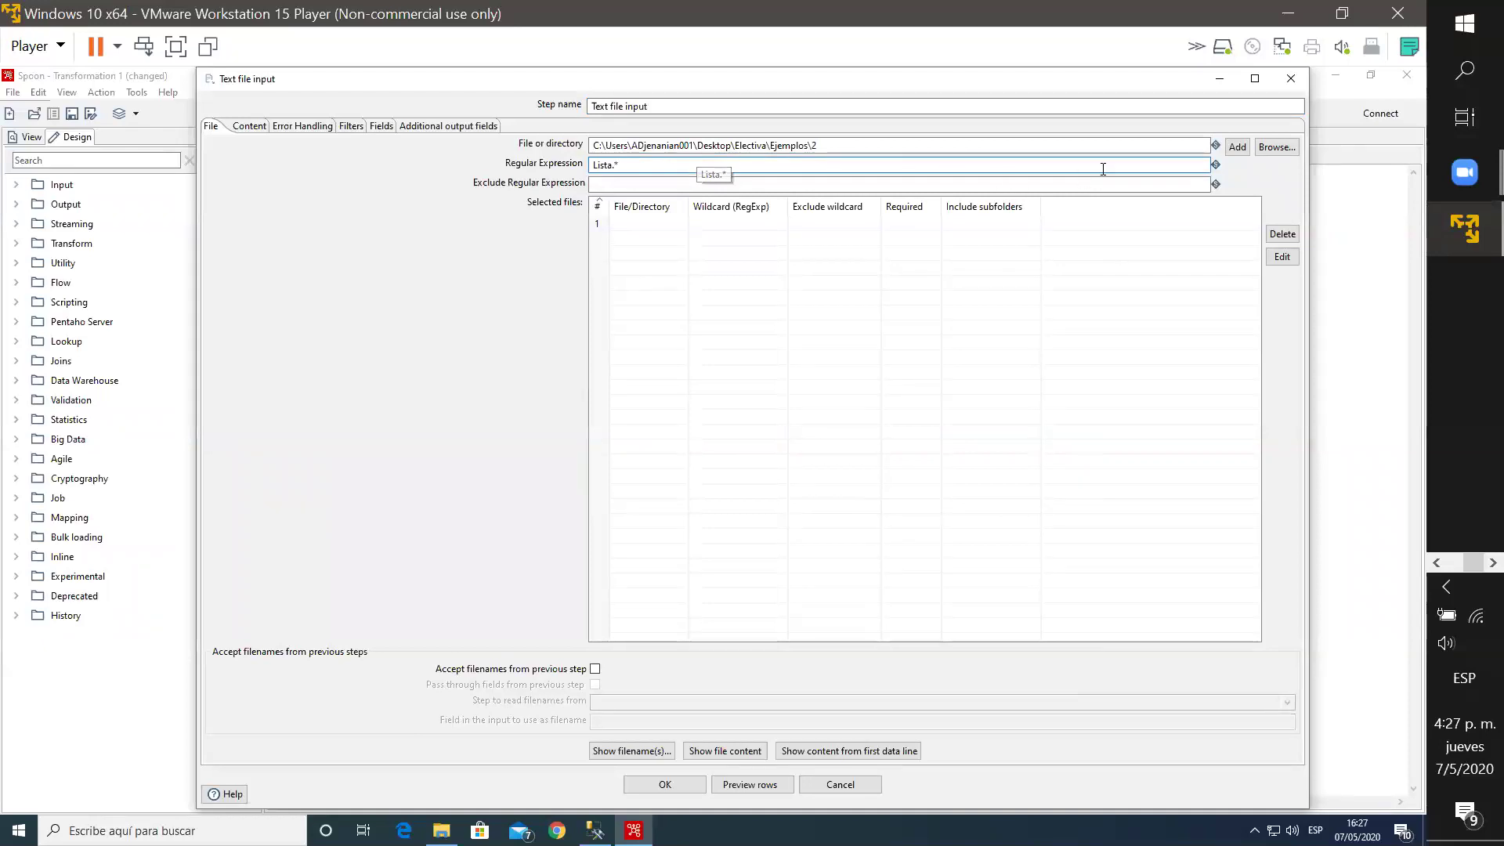
left_click(1238, 148)
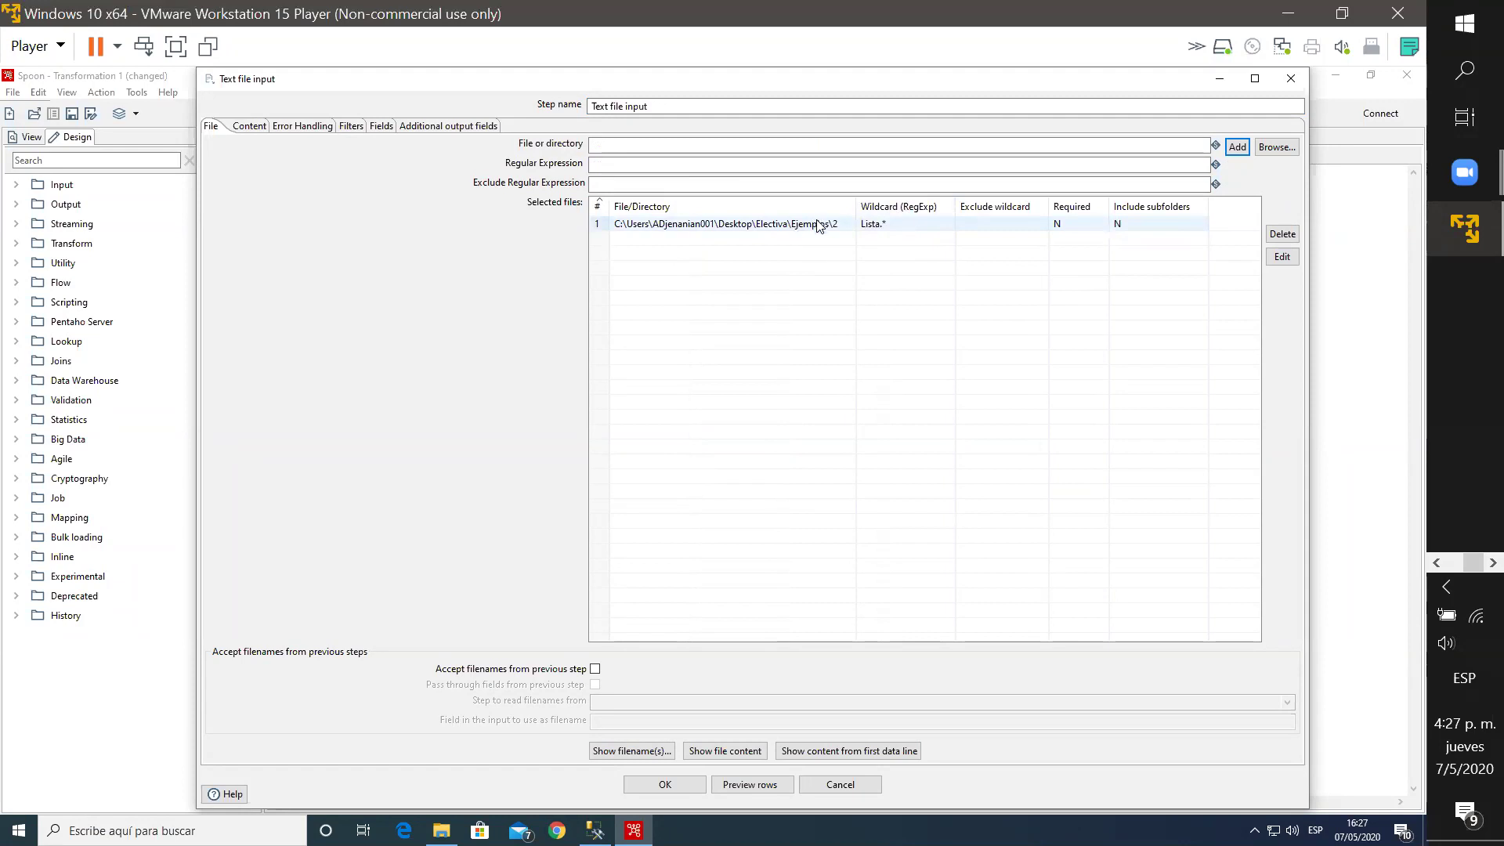
Step: Show the file names matched by the folder entry, examine the list, and close it
left_click(640, 752)
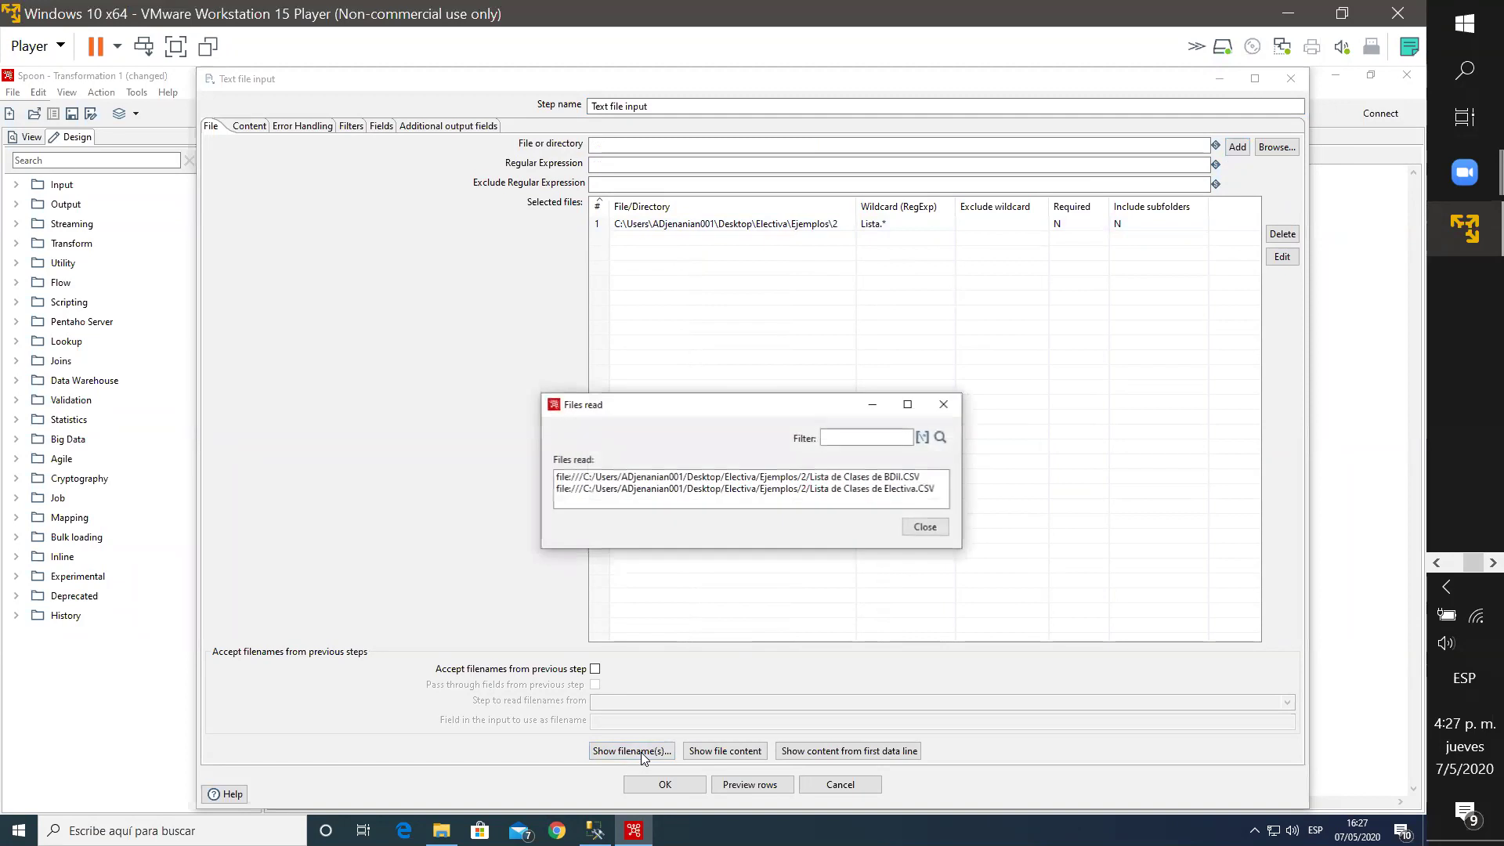
left_click(669, 478)
left_click(668, 489)
left_click(674, 479)
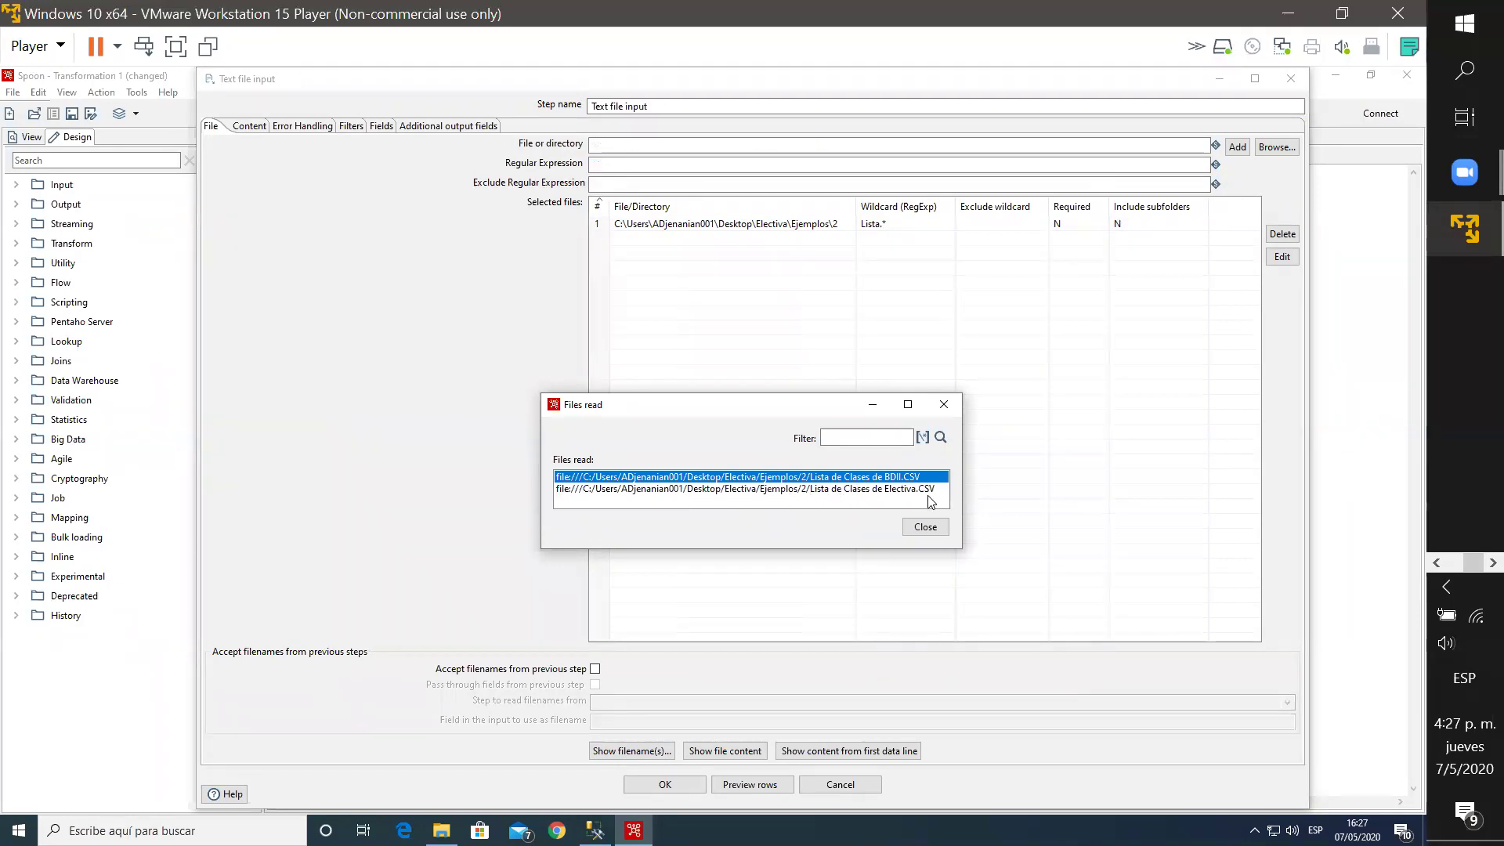
left_click(927, 536)
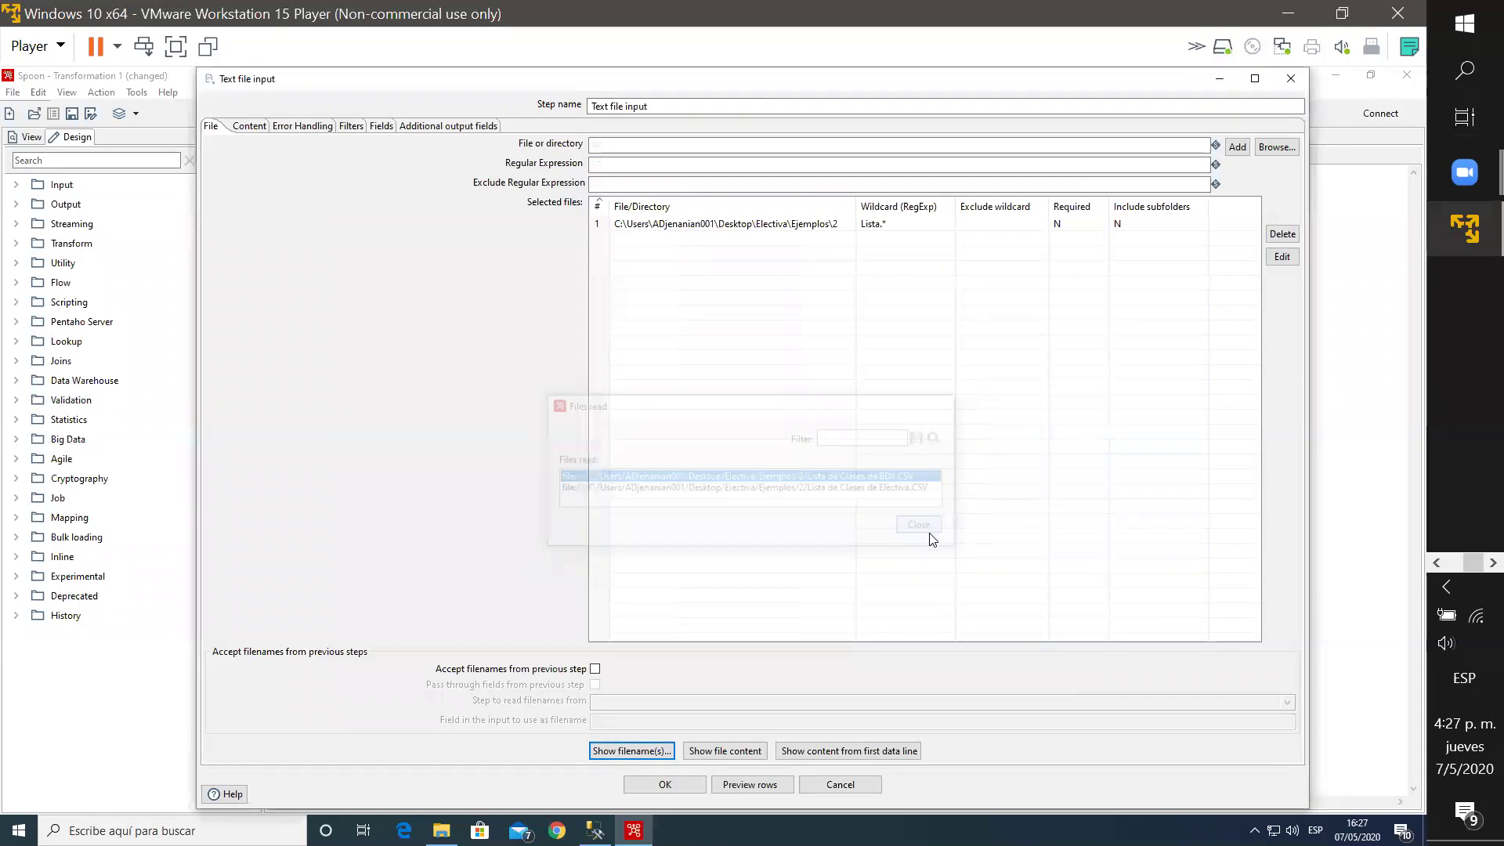
Step: Reopen the selected folder entry for editing and clear its regular expression
left_click(601, 224)
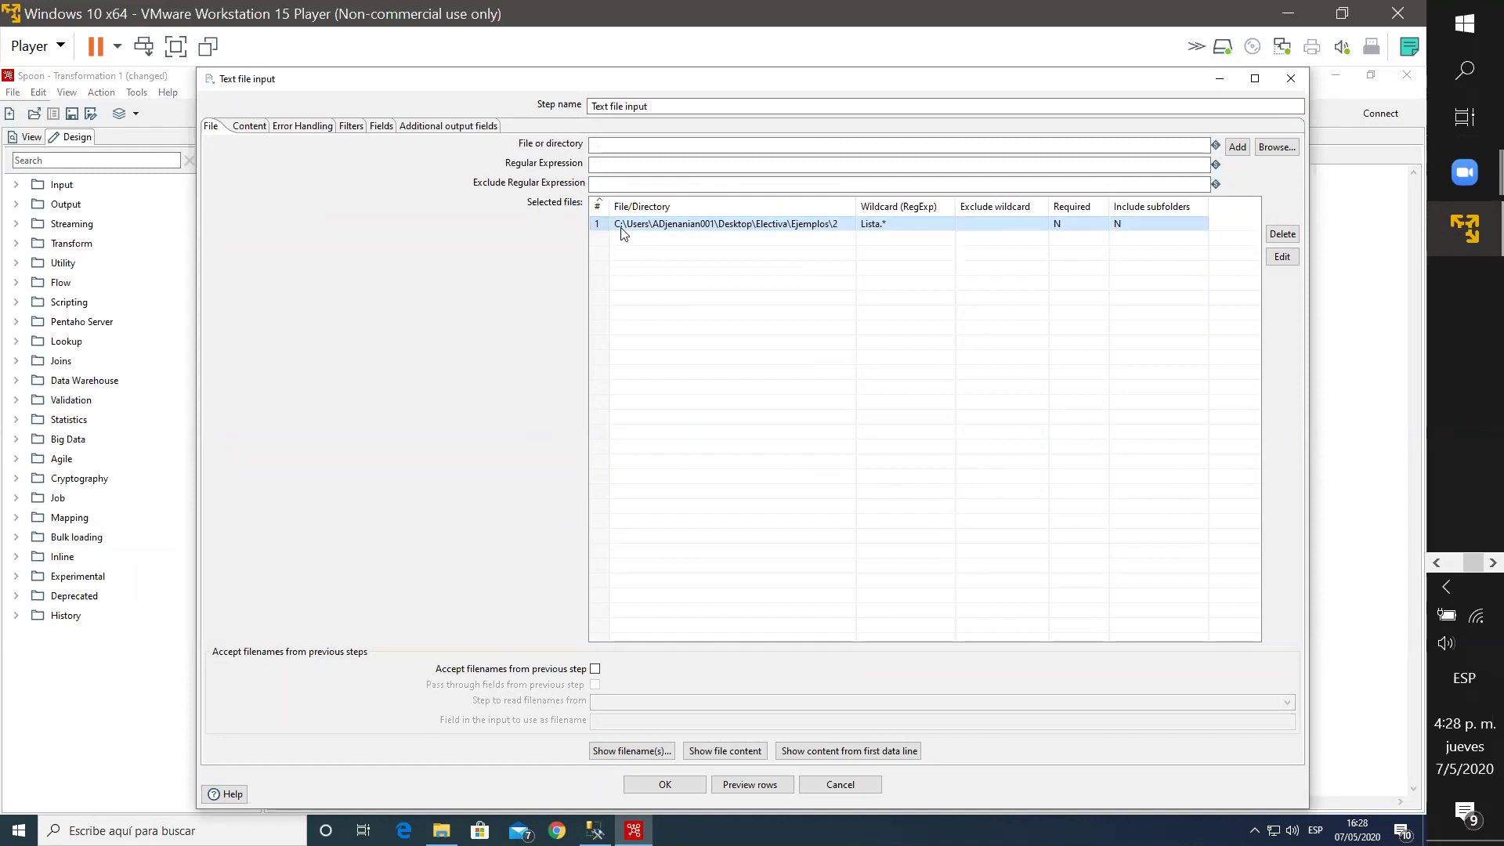
left_click(1282, 258)
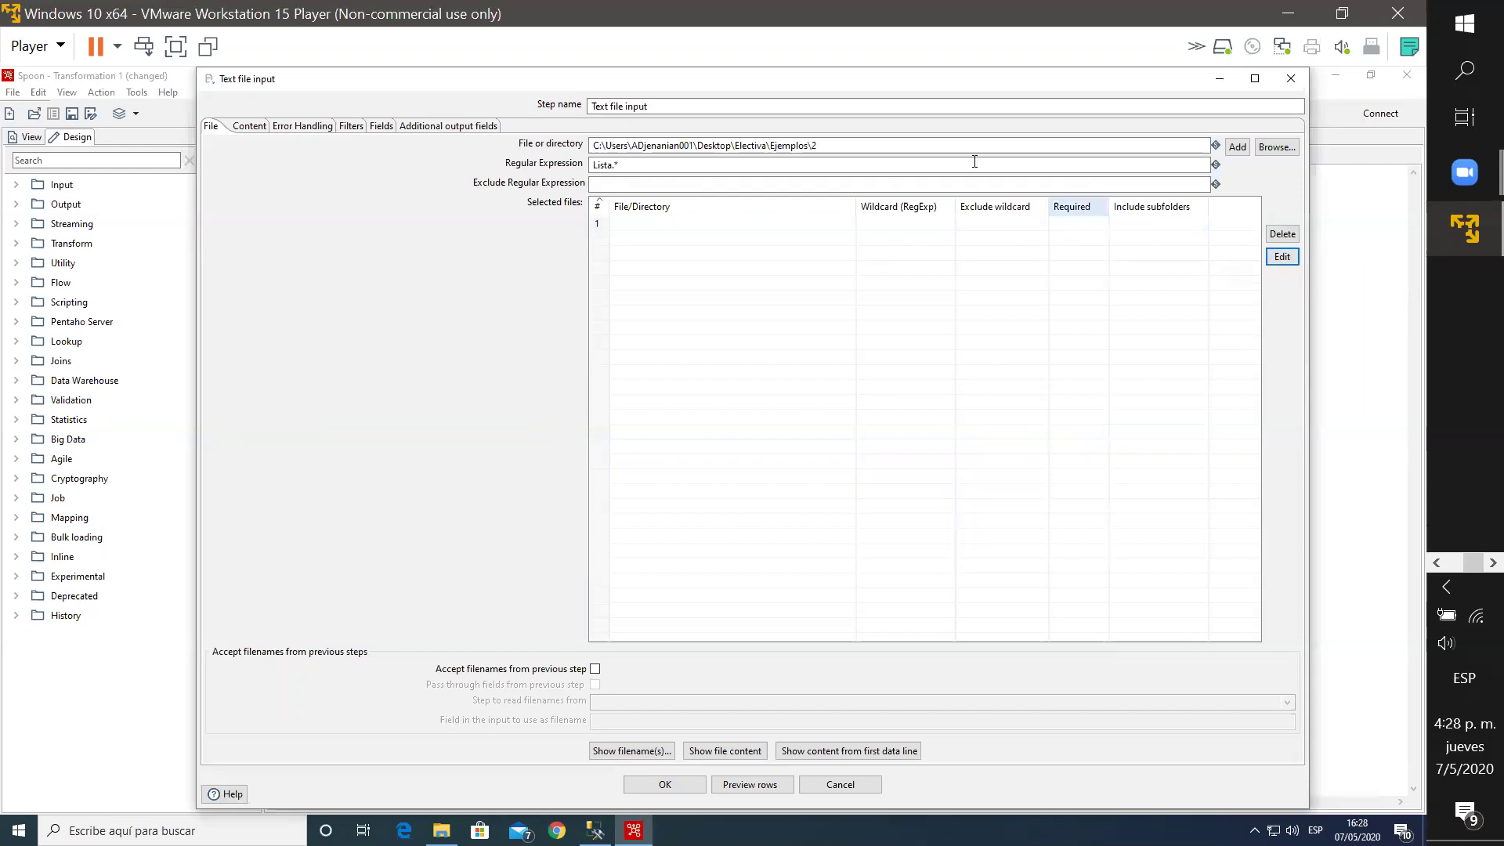
key("Tab")
key("BackSpace")
Step: Browse the *.csv files again, choose Lista de Clases de Electiva.CSV, and add it to the selected files
left_click(1291, 150)
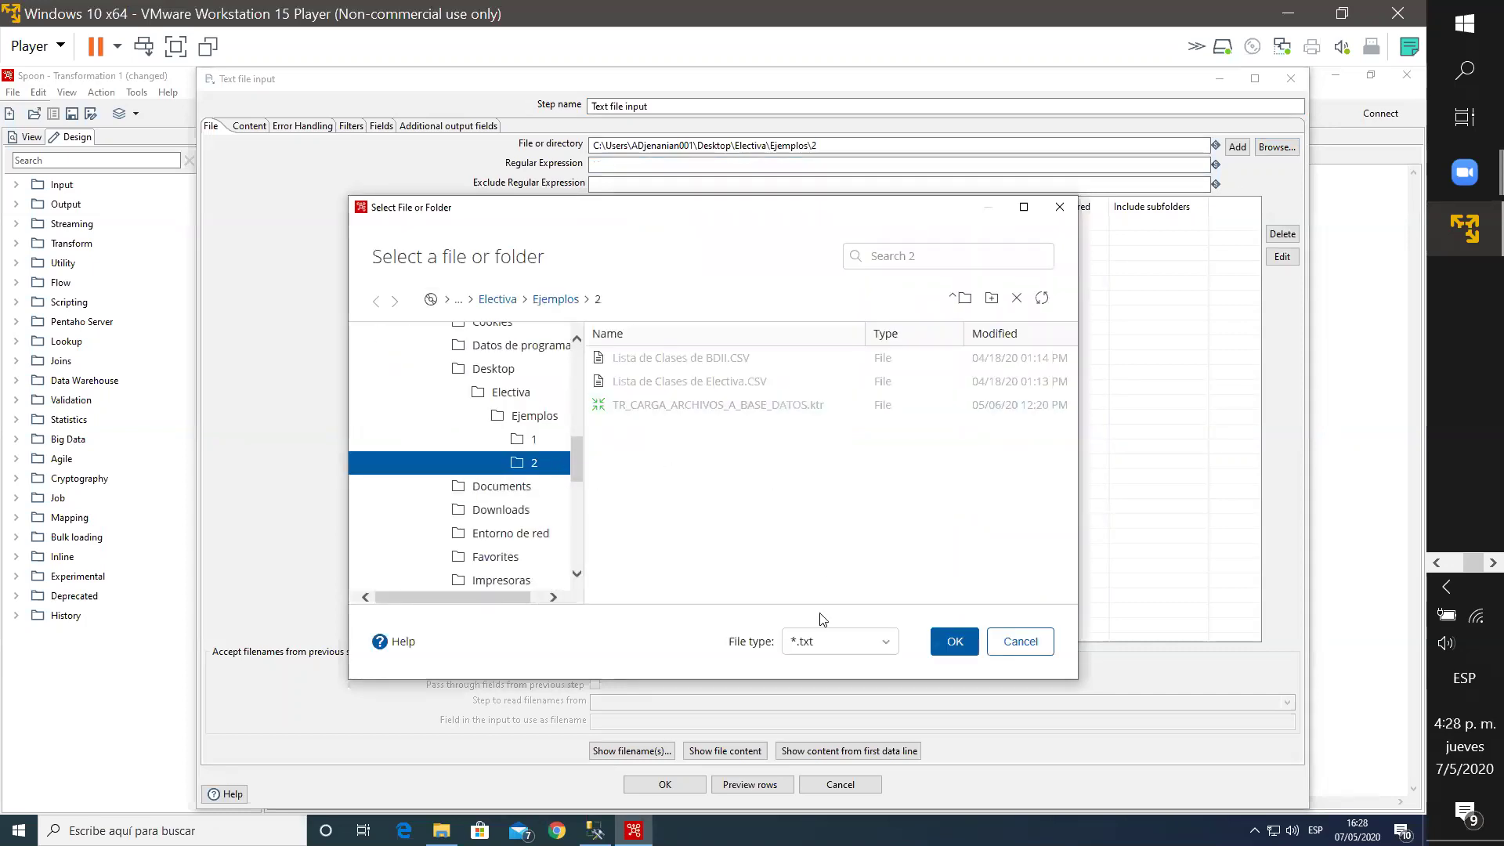
left_click(825, 641)
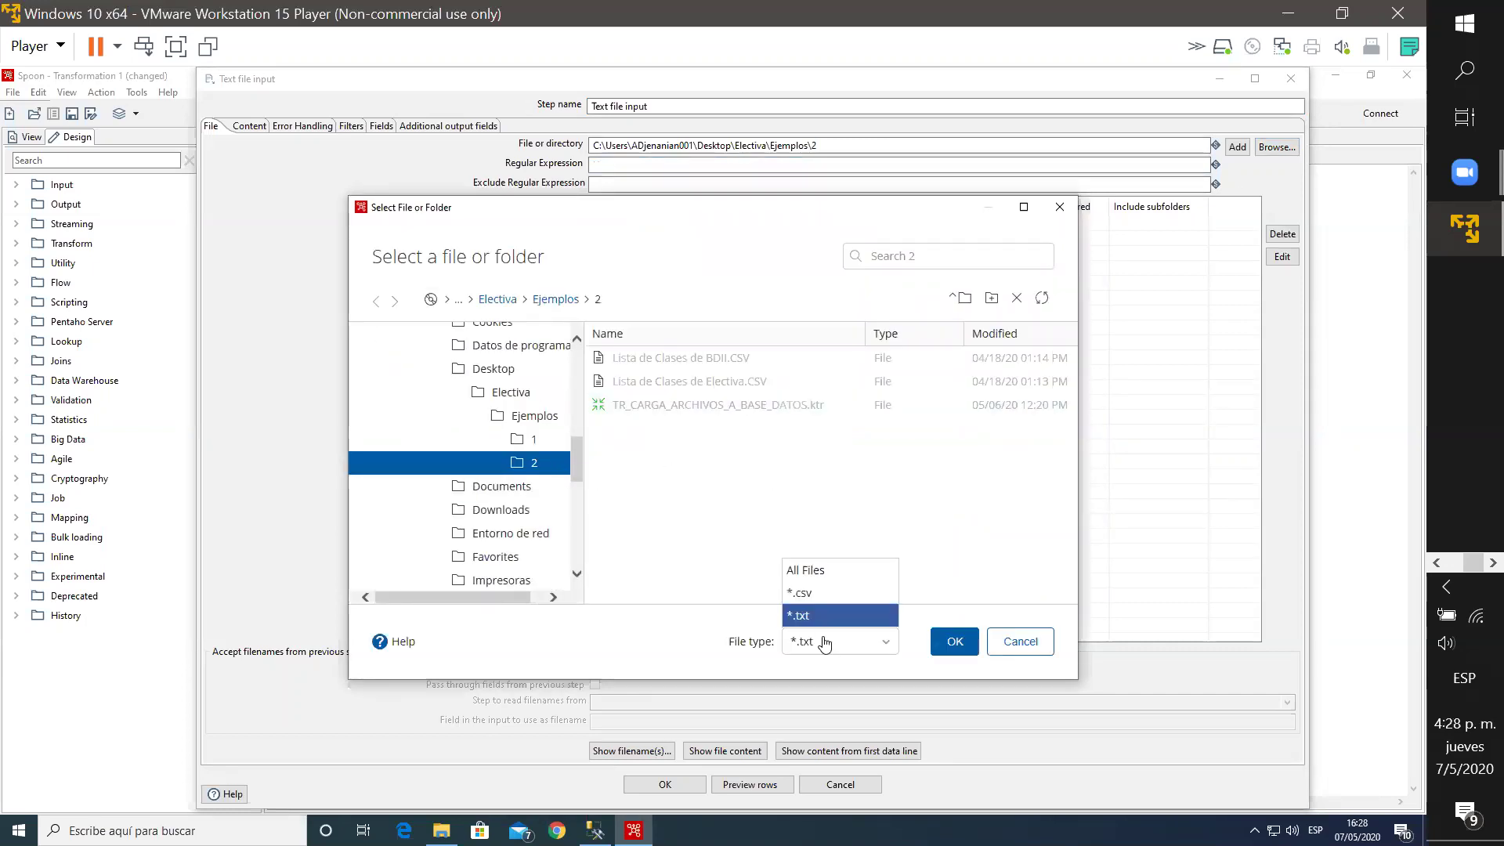
left_click(824, 592)
left_click(717, 382)
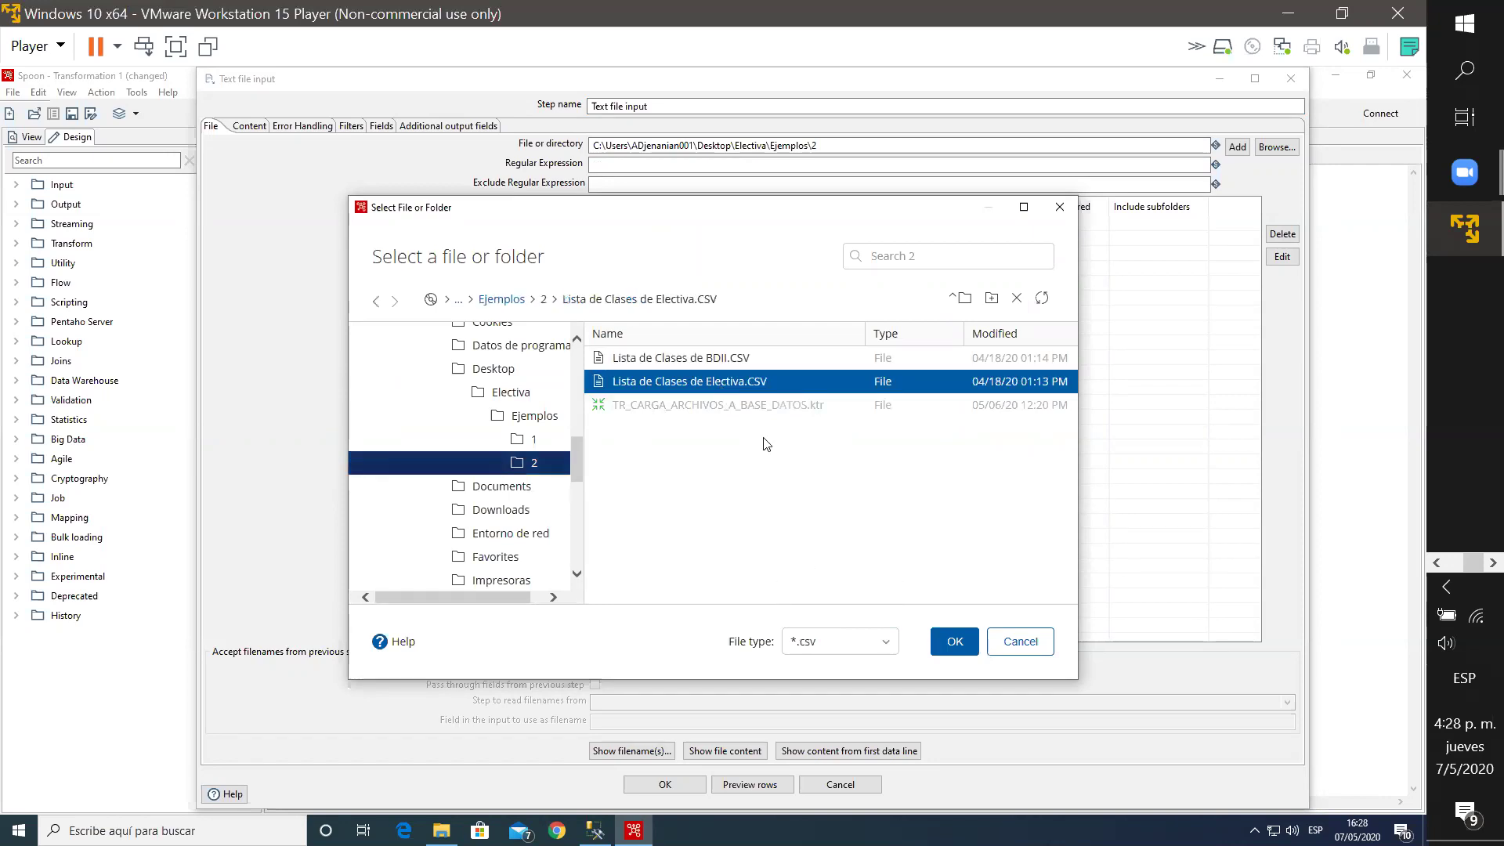
left_click(953, 641)
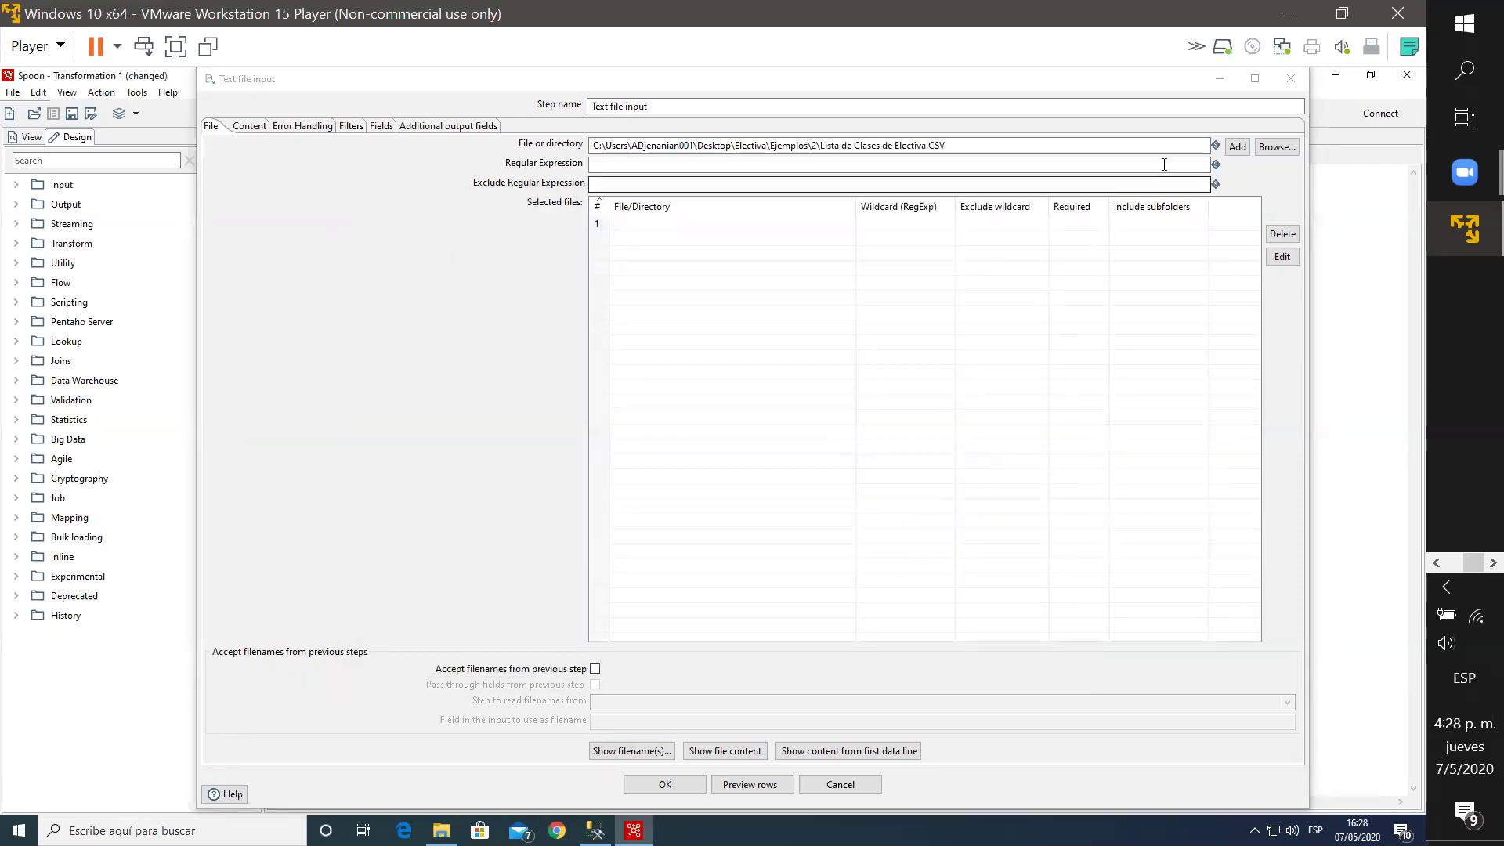
left_click(1238, 149)
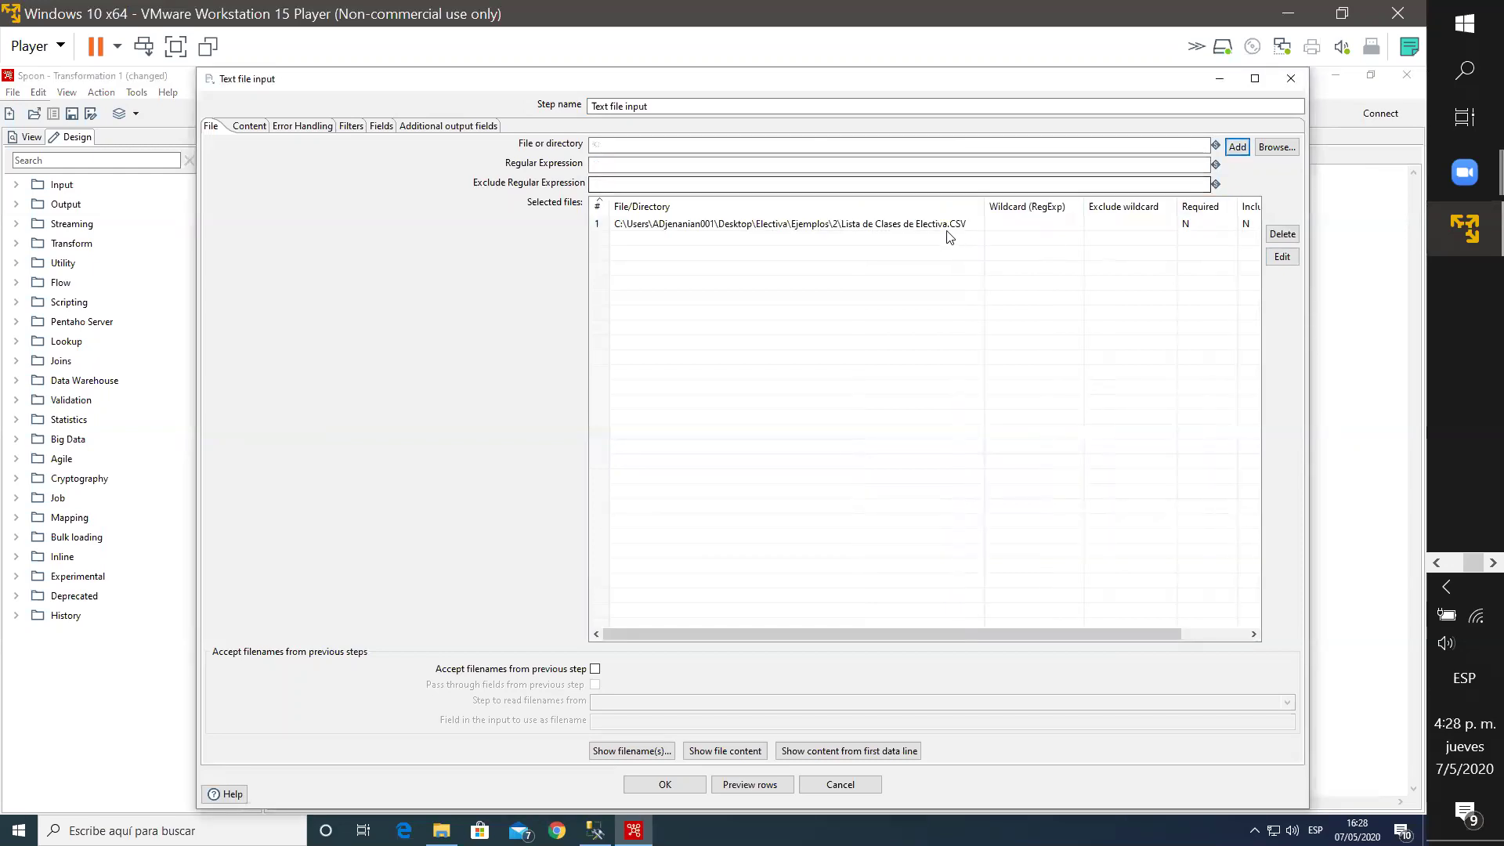
Step: Show the file names read by the Text file input, examine the CSV path, and close the list
left_click(629, 754)
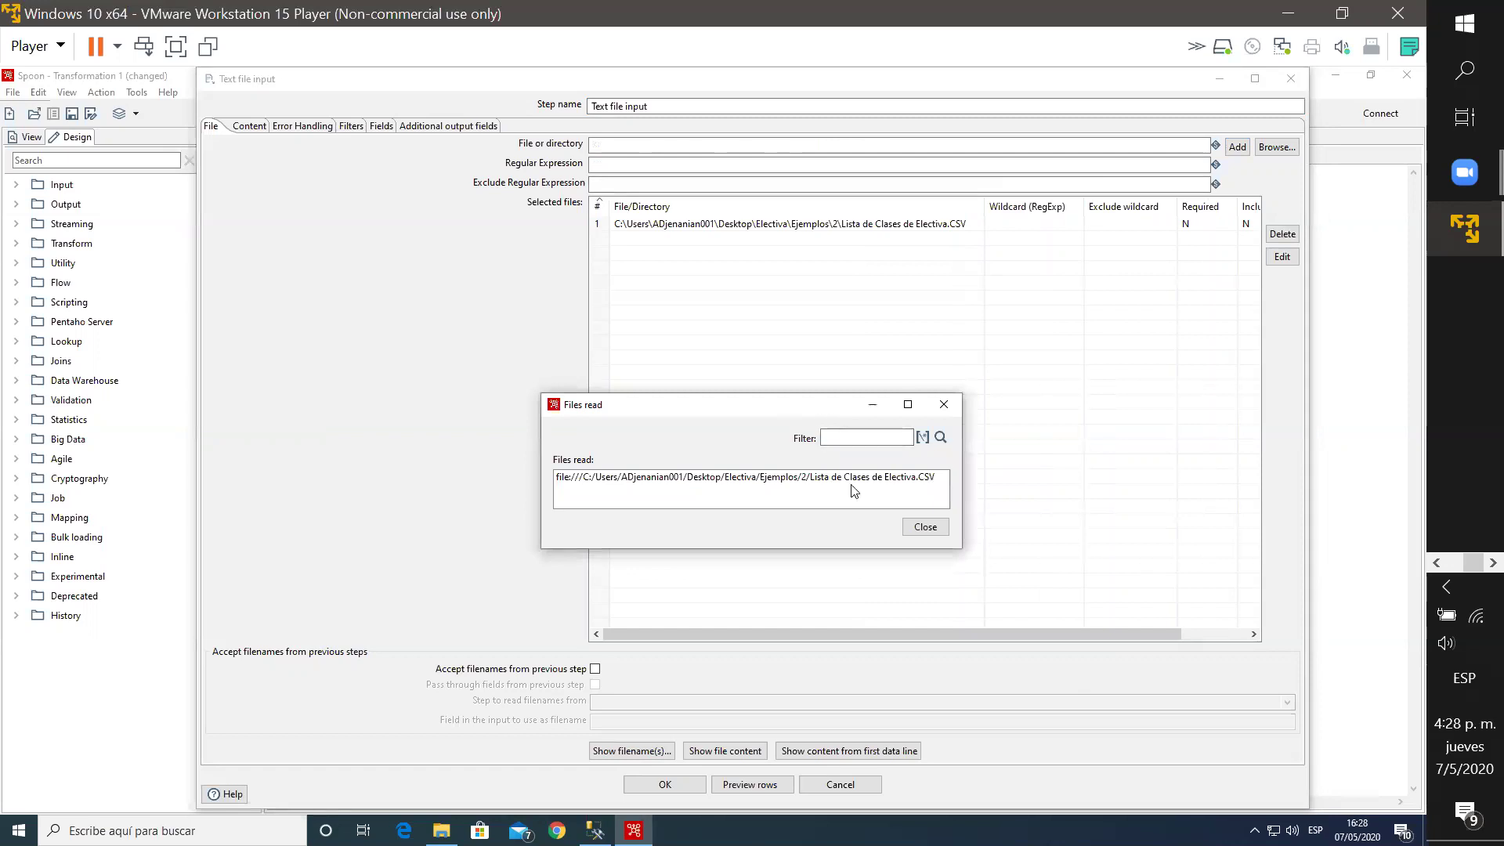
triple_click(926, 481)
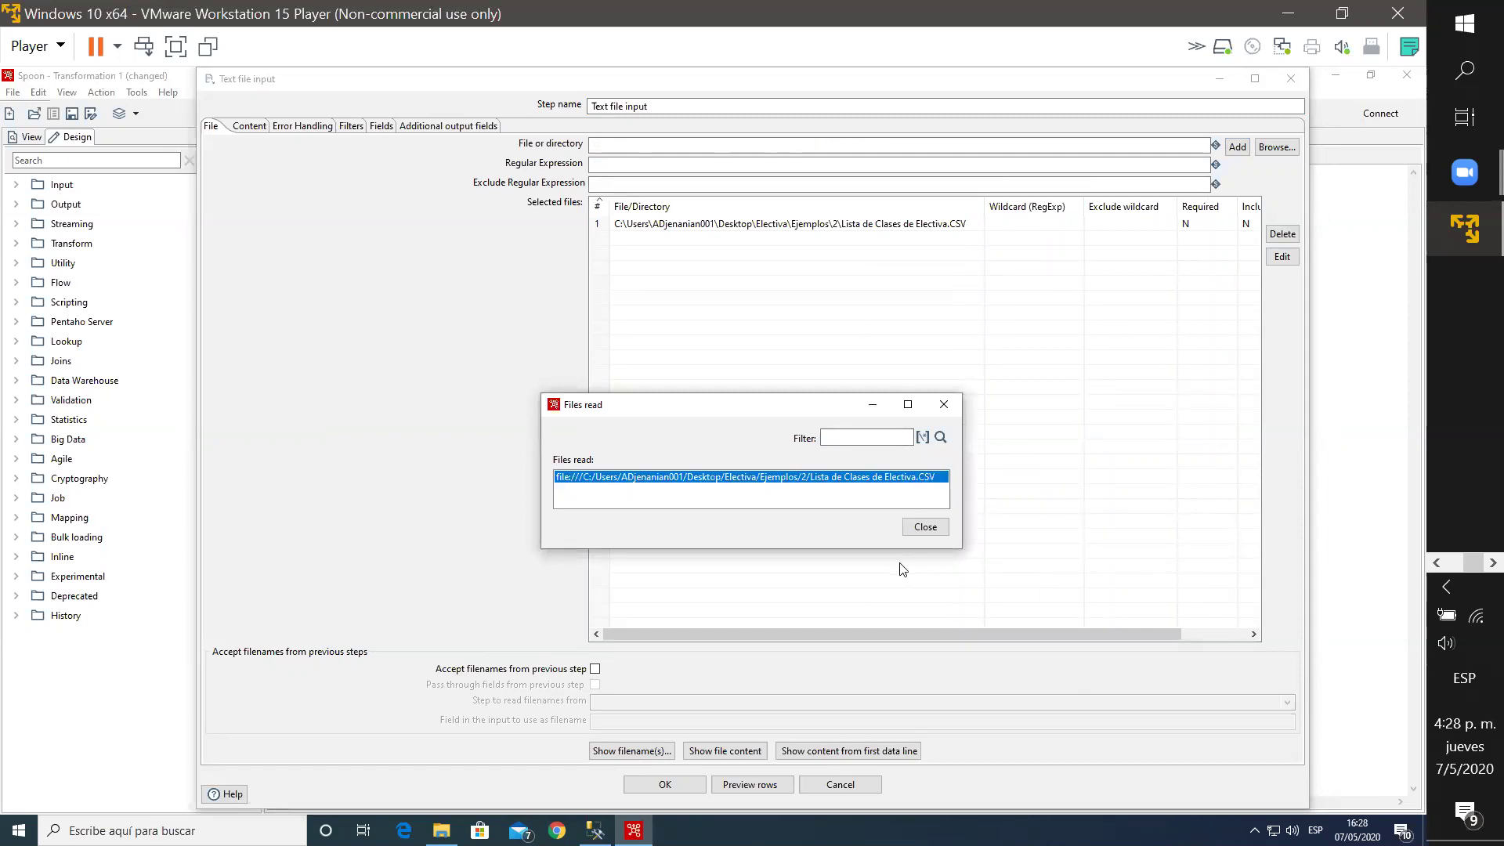
left_click(921, 528)
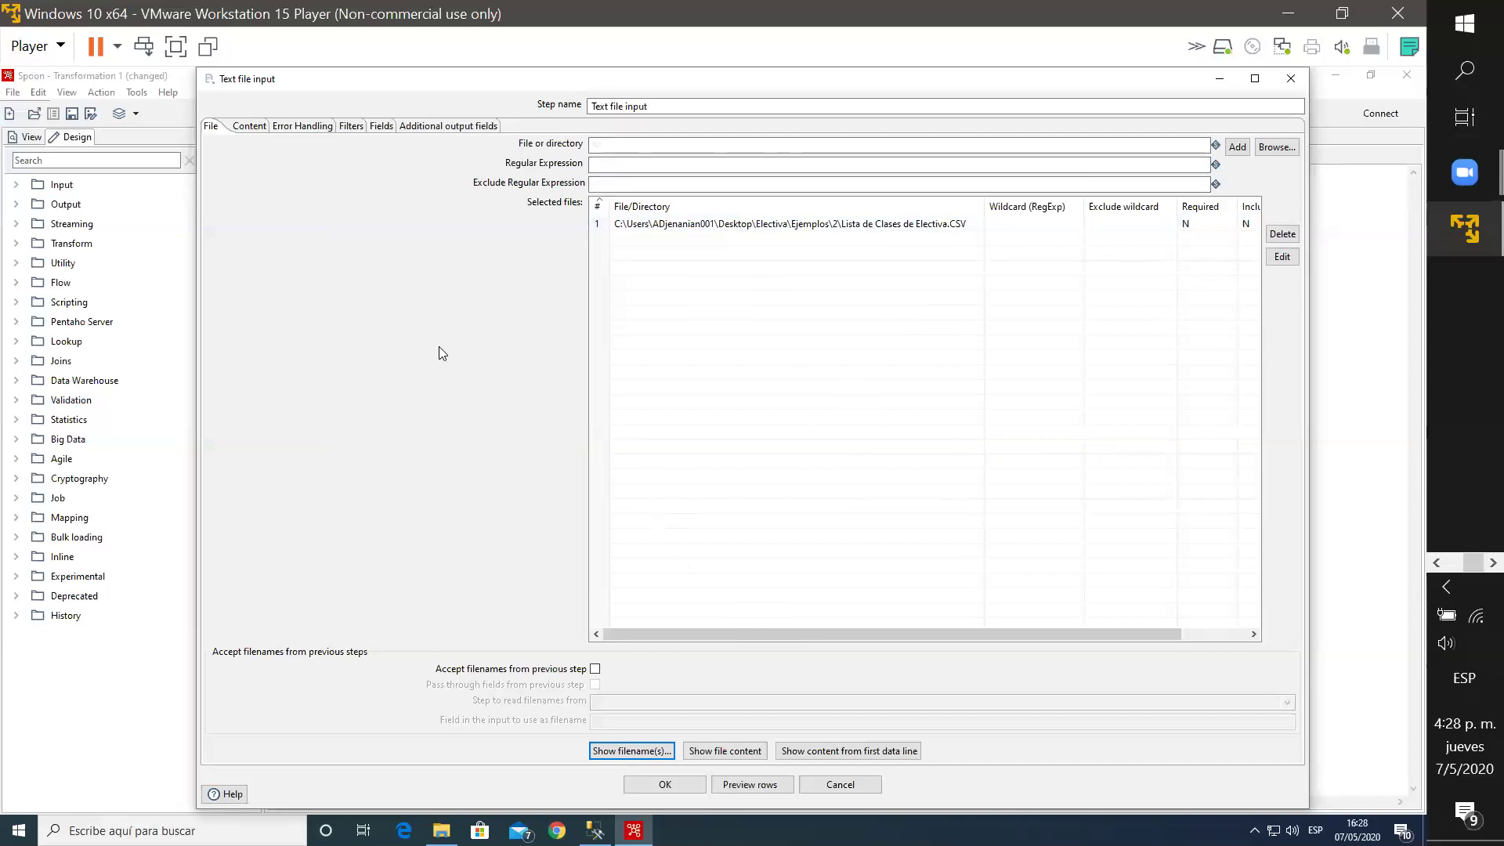
Step: Examine the content settings of the Text file input: file type choices, separator, and enclosure
left_click(246, 130)
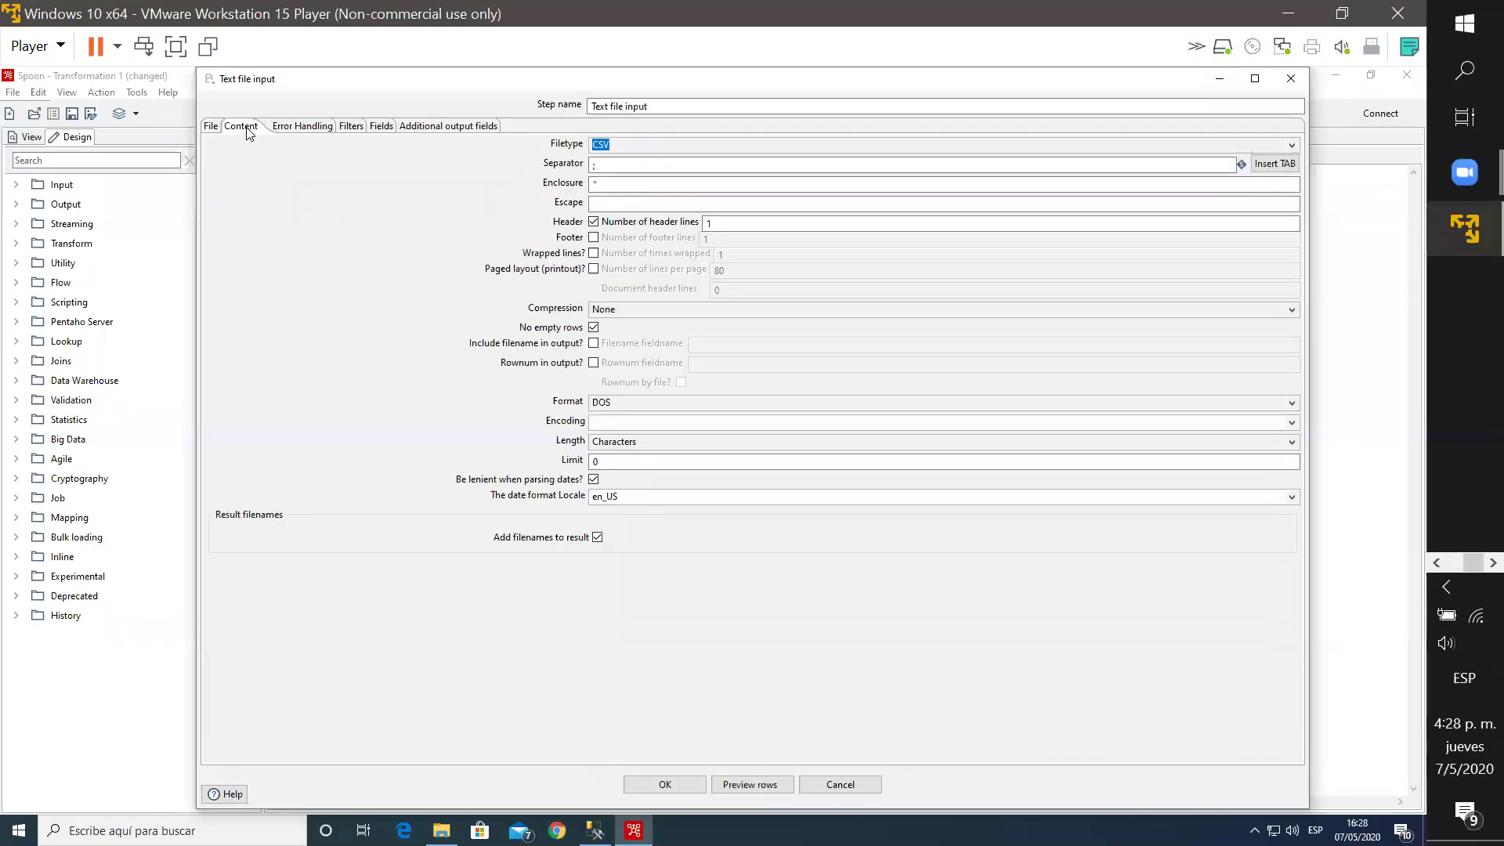
left_click(698, 144)
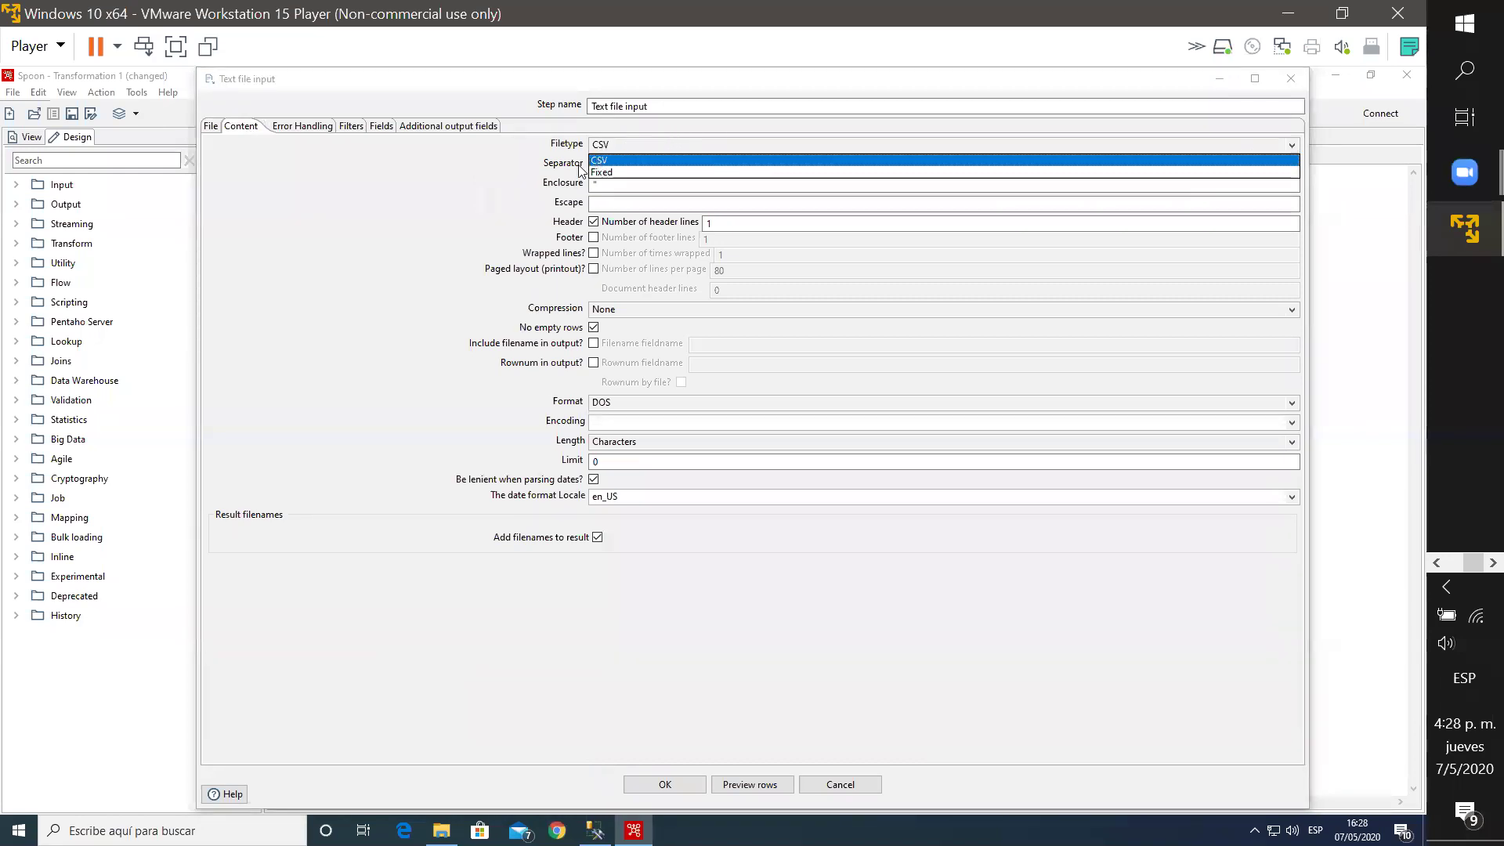
left_click(403, 231)
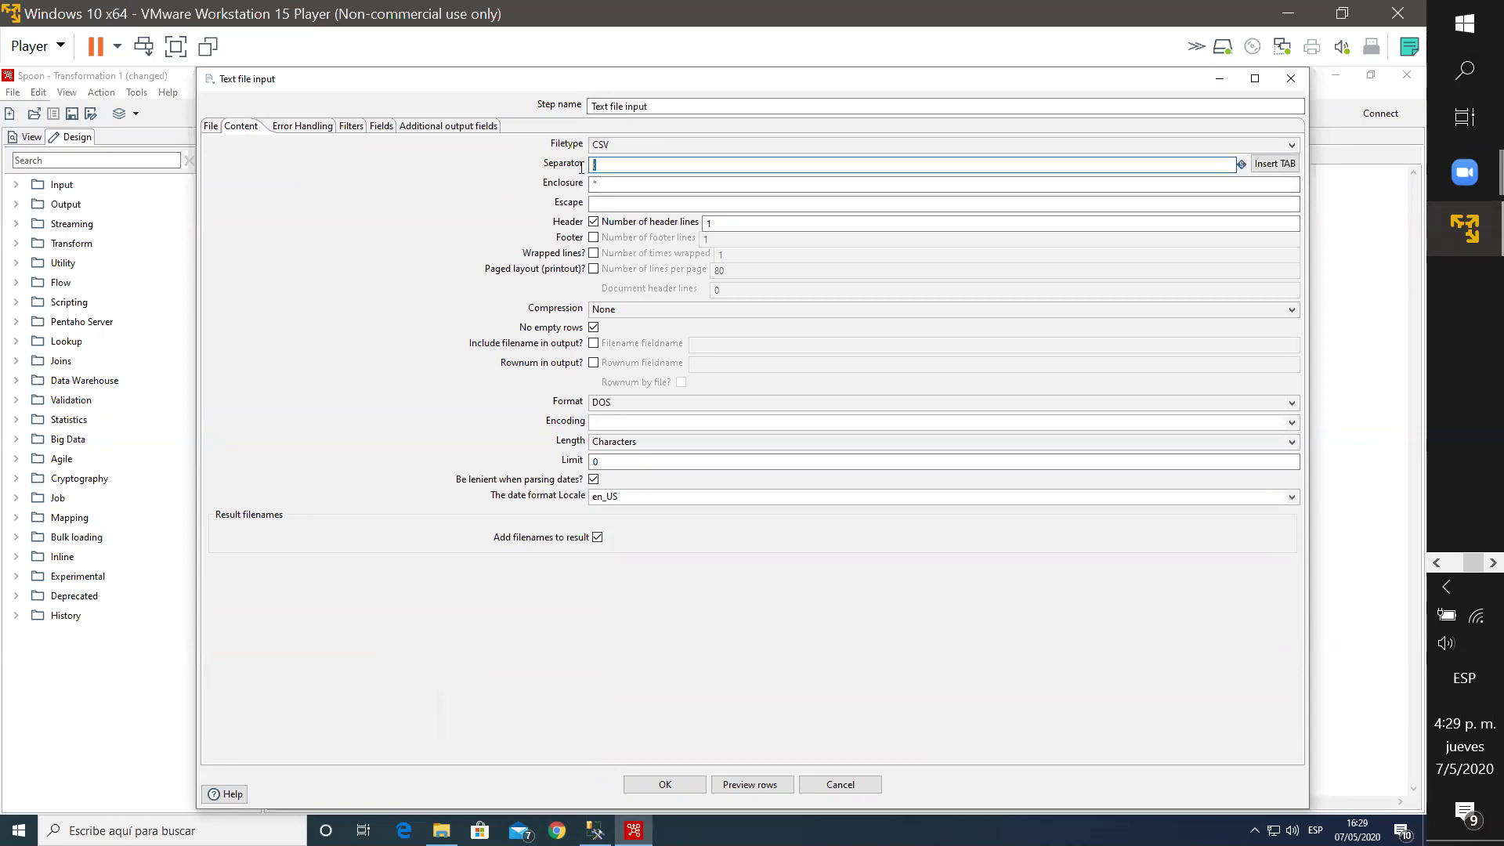
left_click(627, 184)
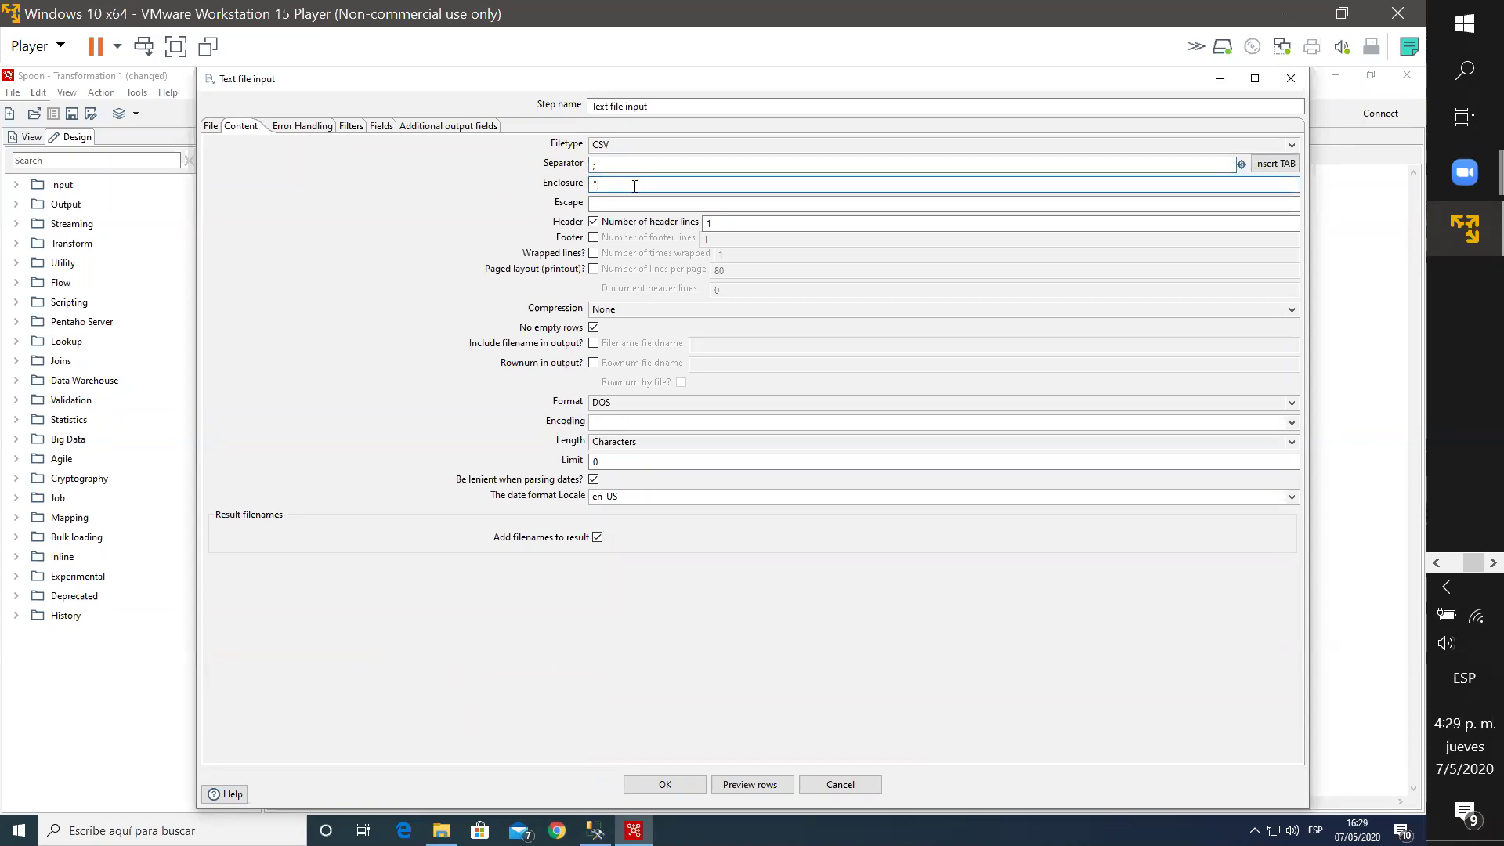
double_click(635, 185)
Step: Try the header option off, and enable it again for the input file
left_click(595, 224)
left_click(593, 224)
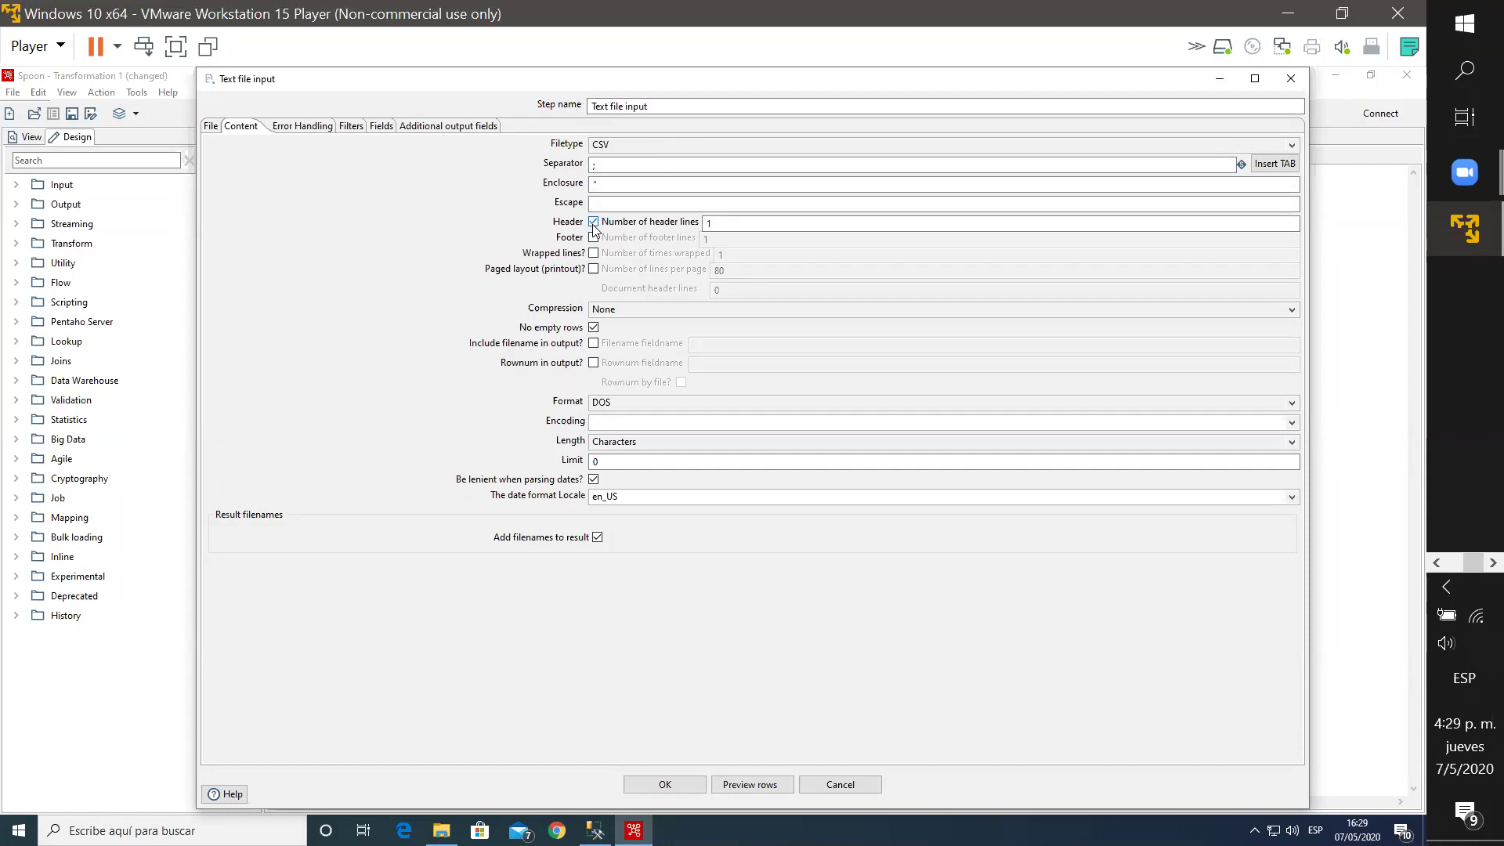
left_click(593, 224)
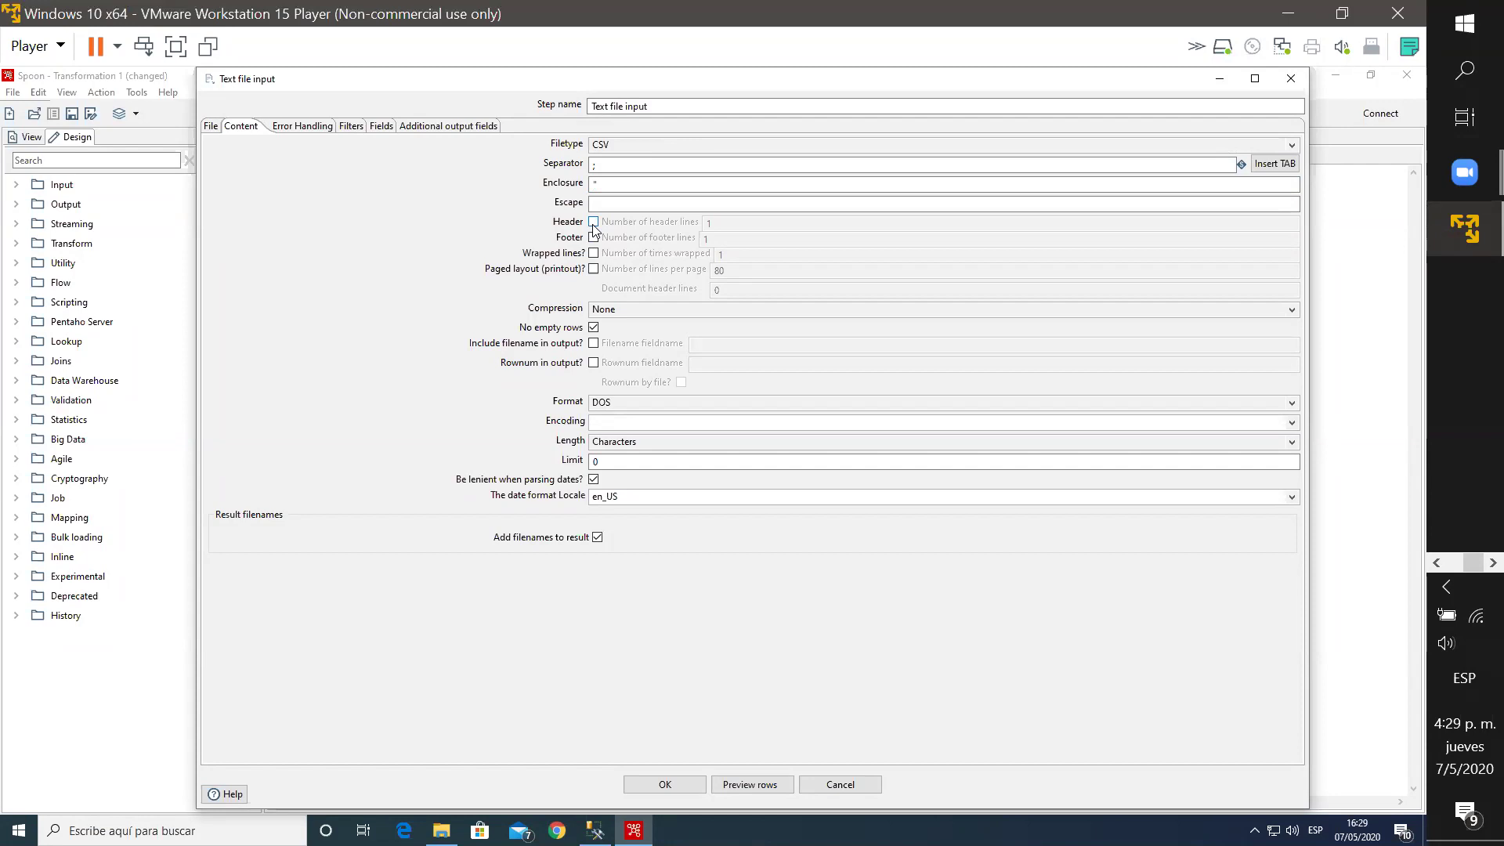
left_click(593, 224)
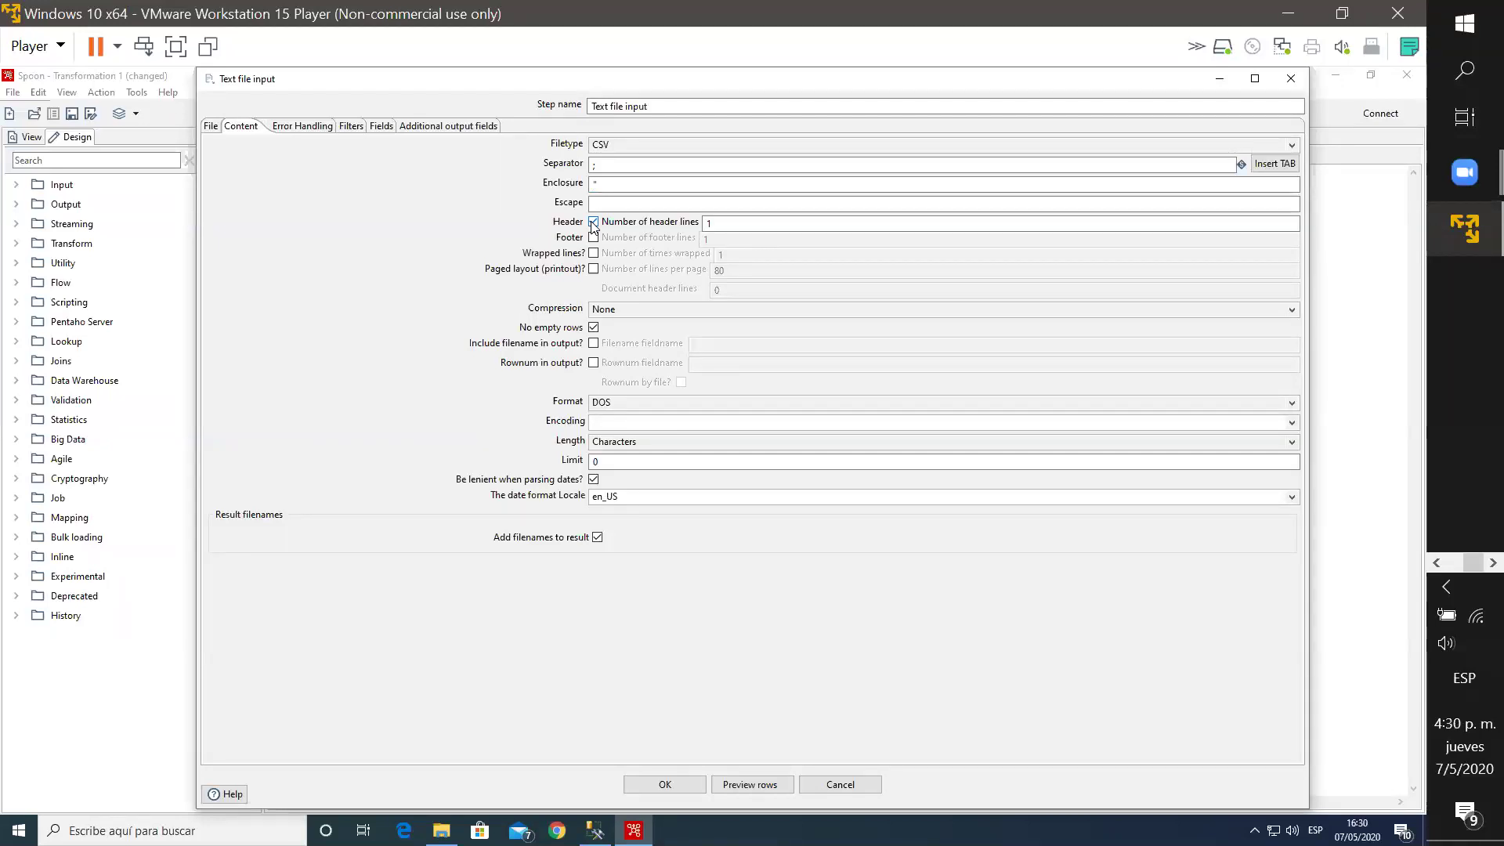
Step: Try extra characters such as * and # after the semicolon separator, and remove them again
left_click(656, 166)
type("c")
key("BackSpace")
type("ª")
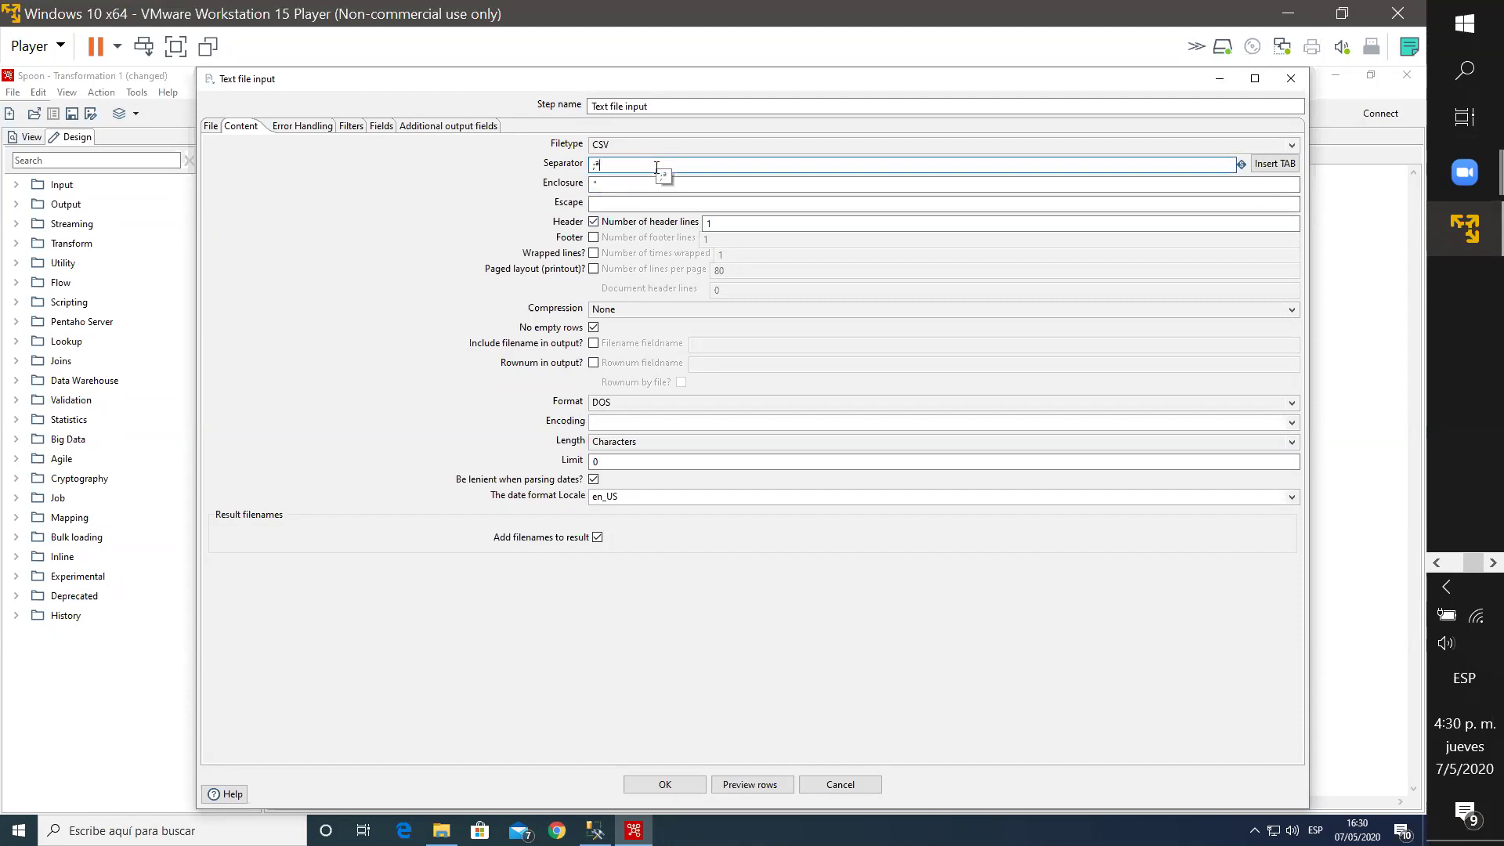
key("BackSpace")
key("super+space")
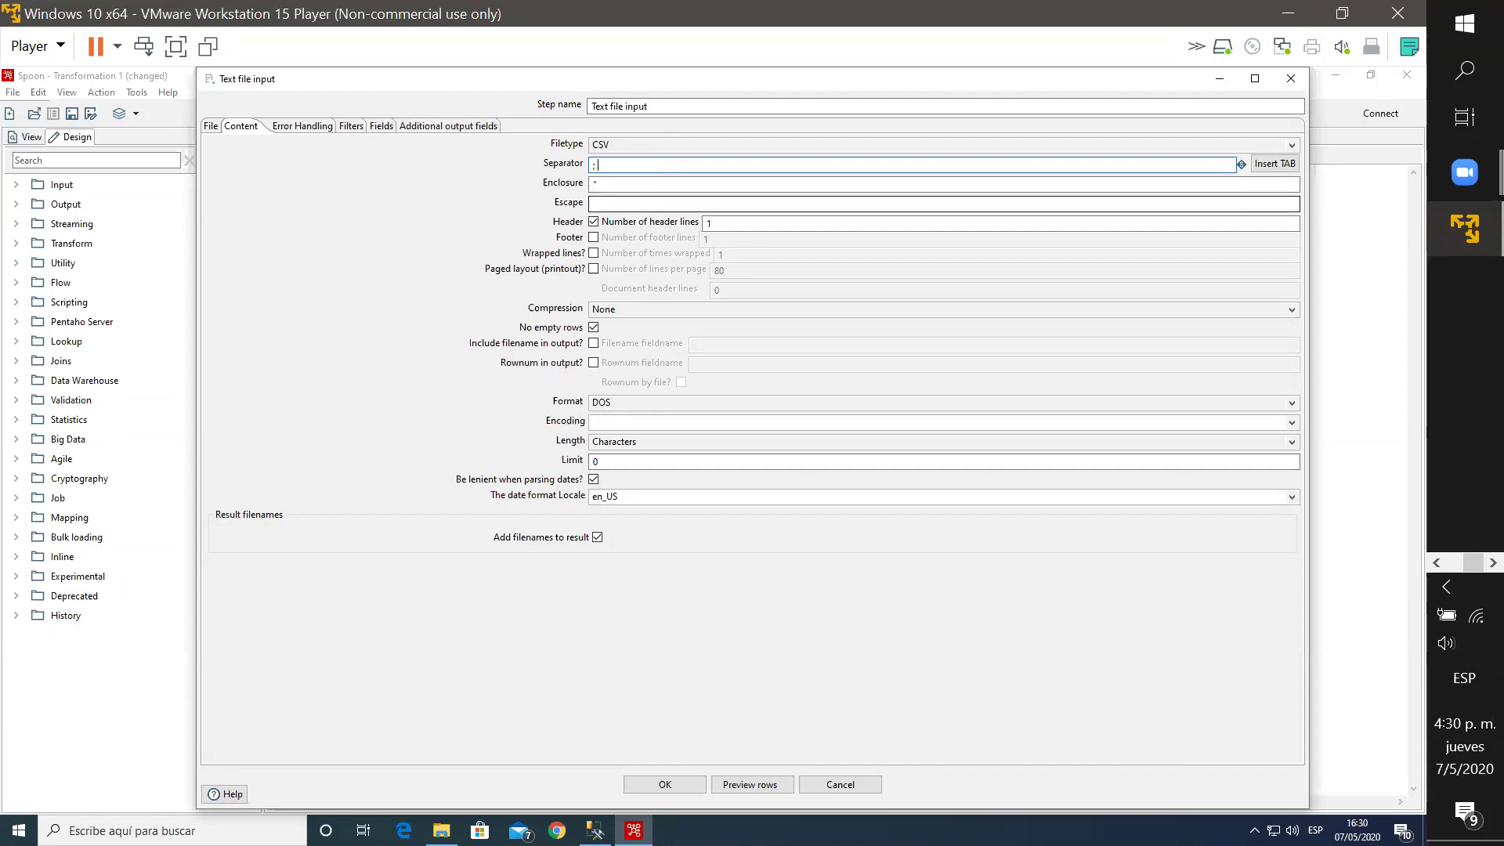
key("BackSpace")
type("#")
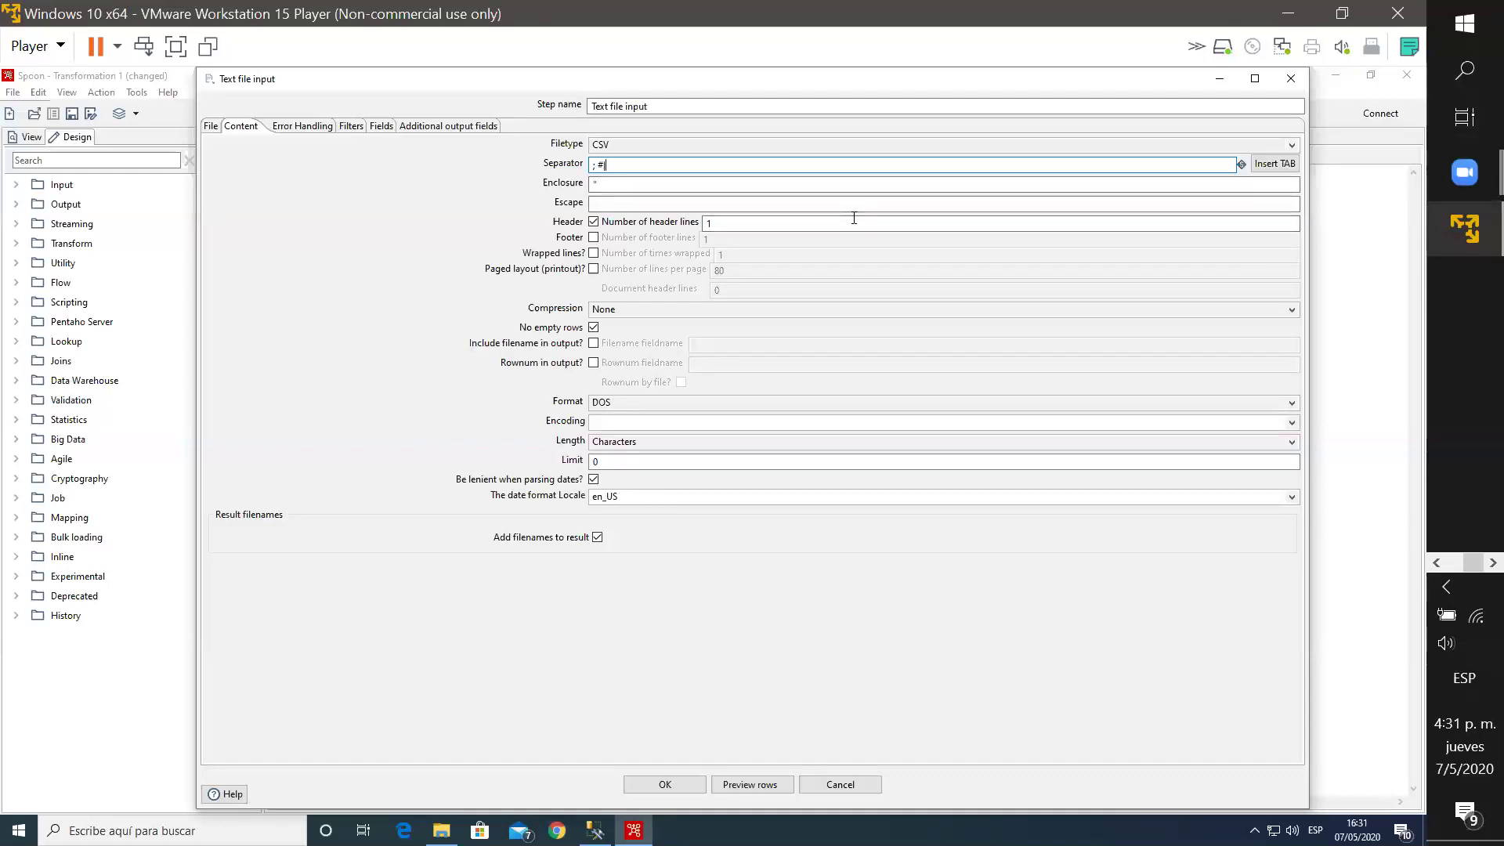
type("|")
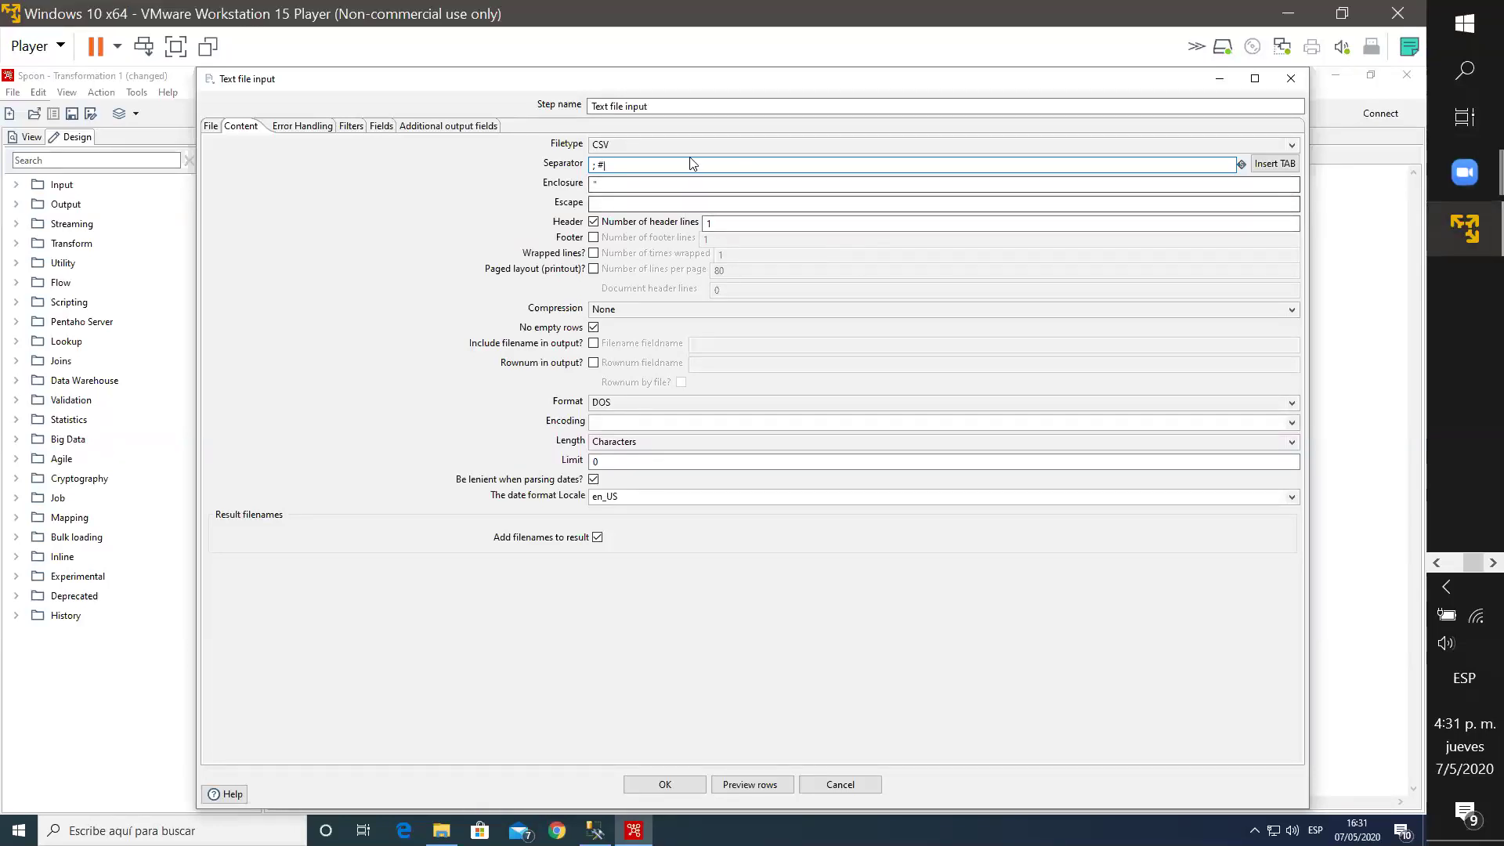
key("BackSpace")
key("BackSpace")
key("BackSpace")
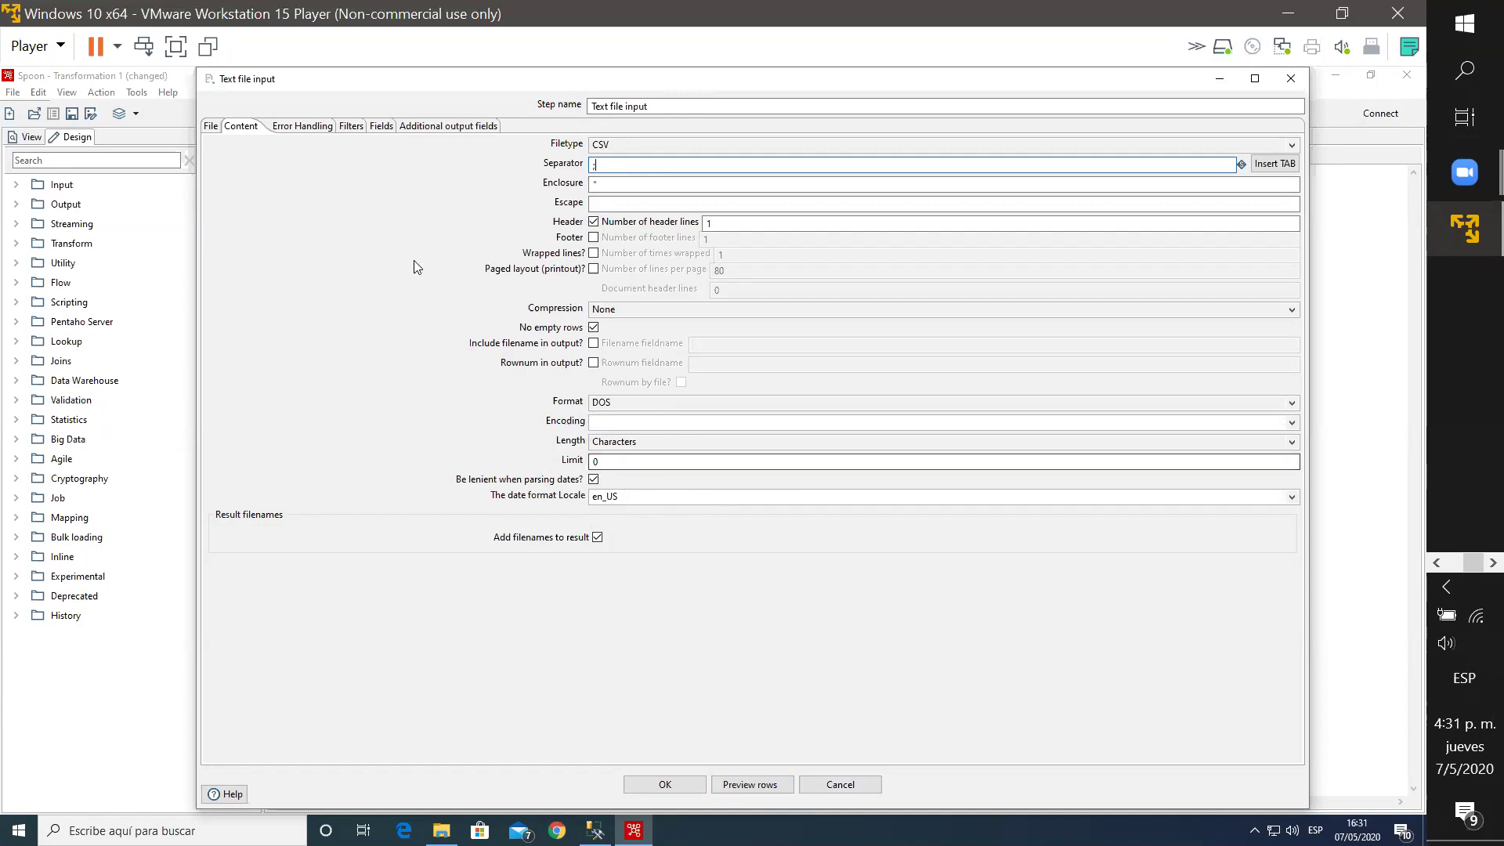
Step: Look over the error handling and filter settings, and get the fields from the file by sampling 100 lines
left_click(305, 127)
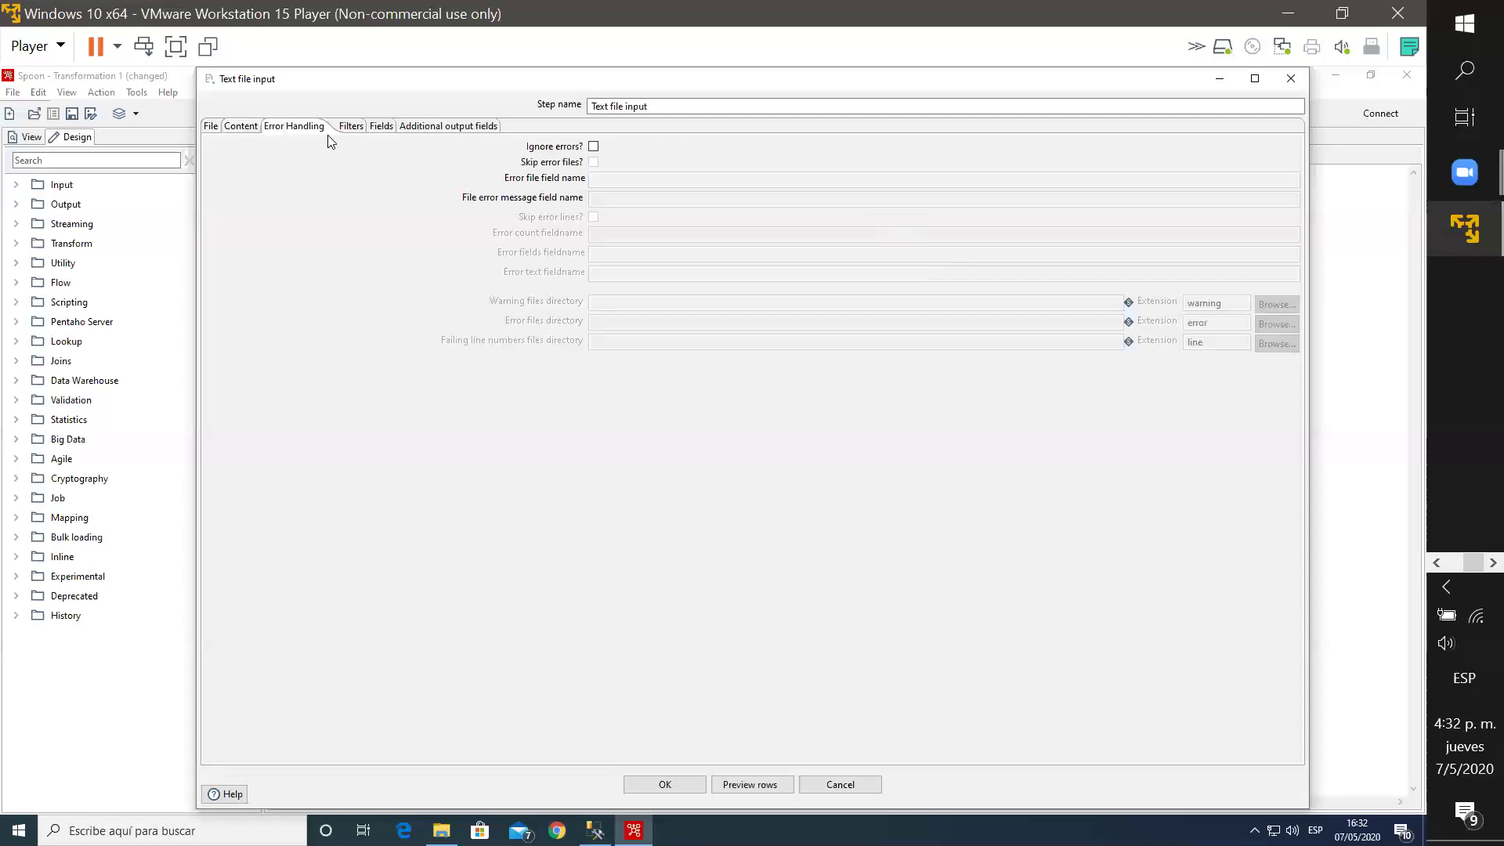
left_click(351, 127)
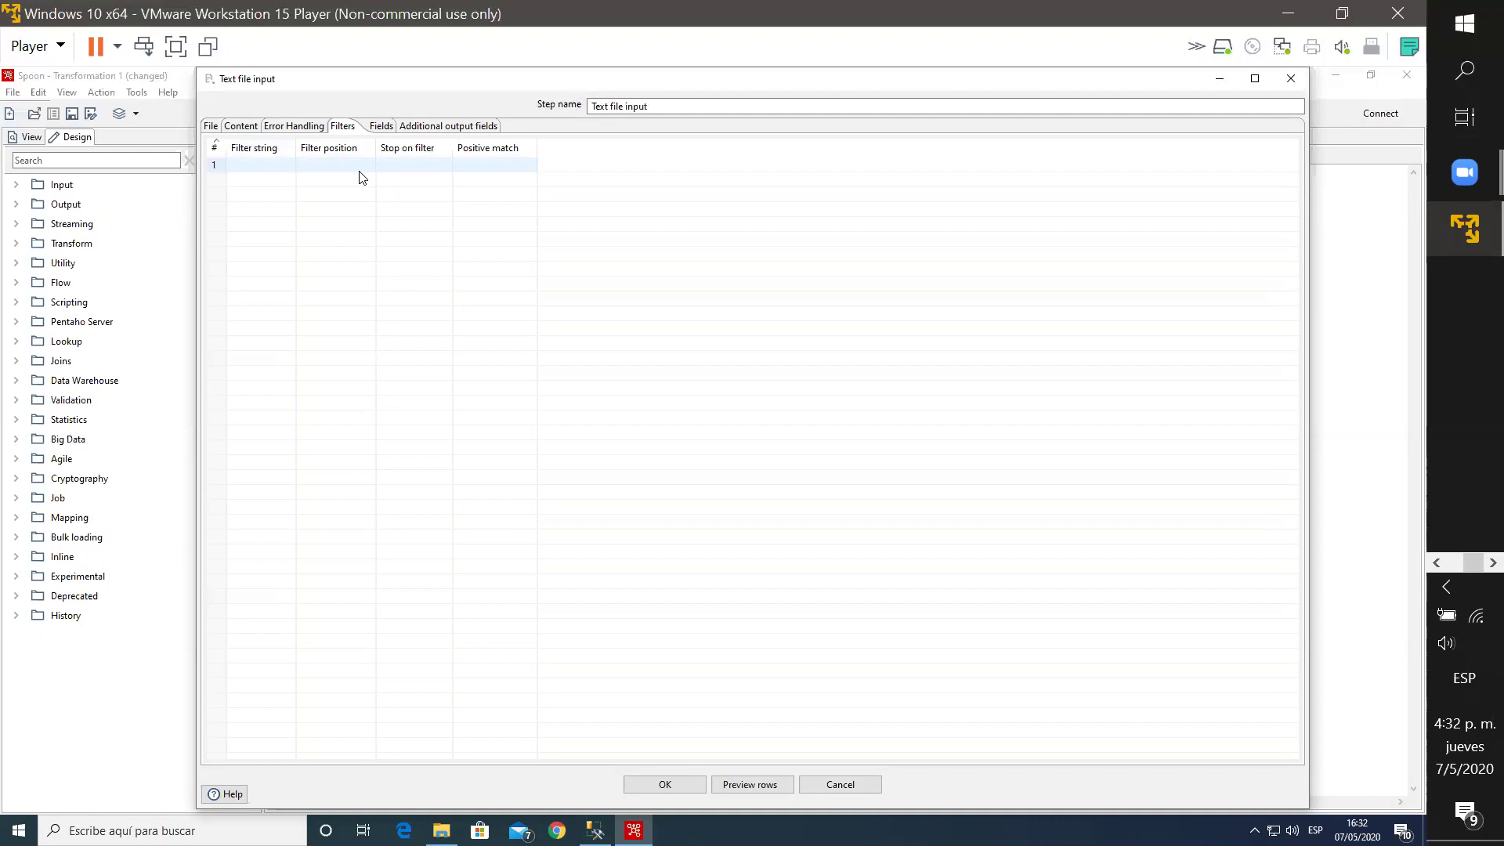
left_click(384, 129)
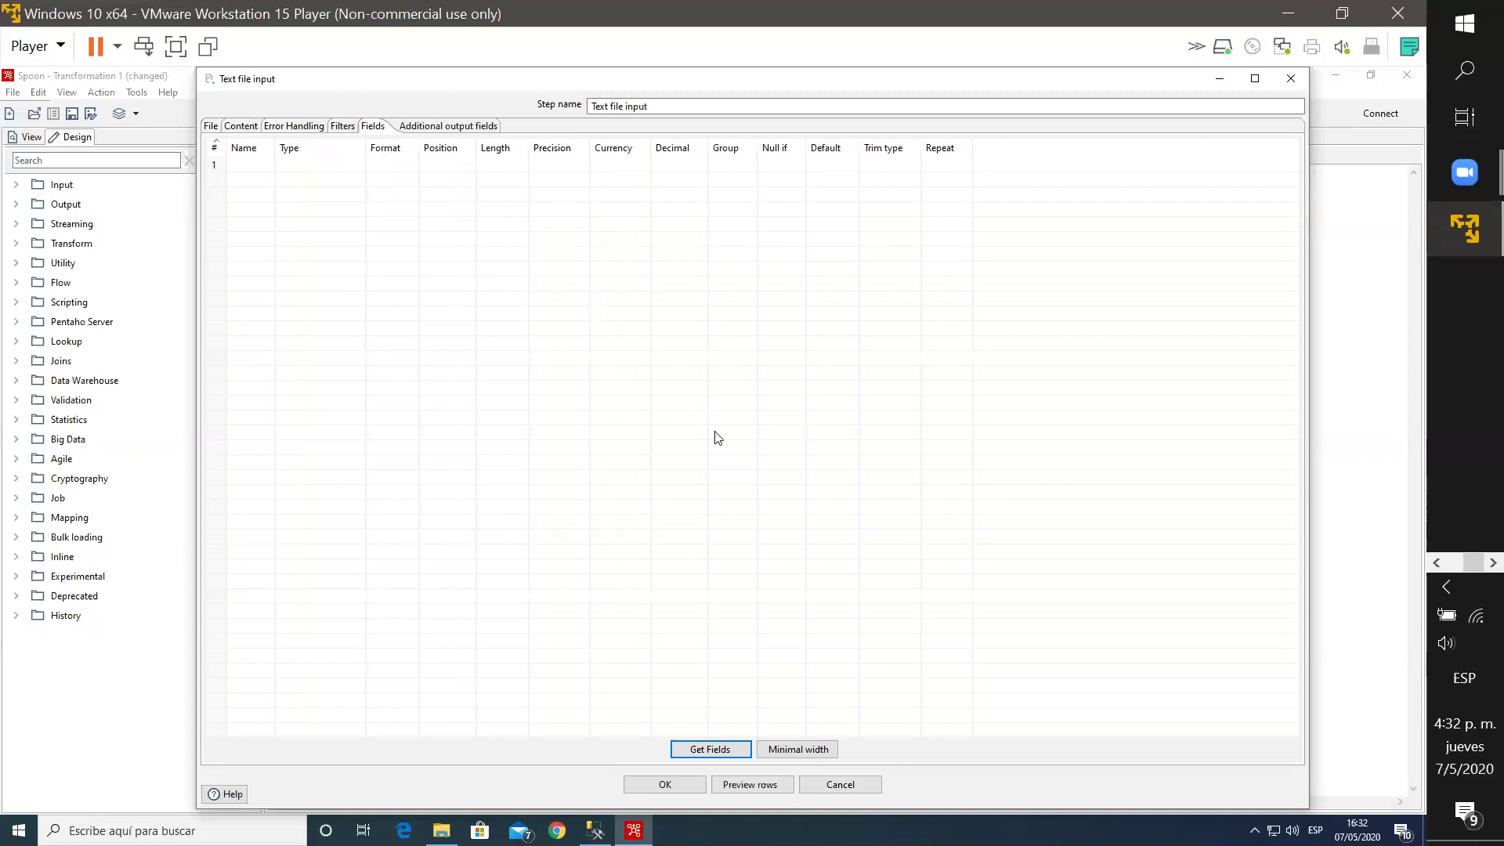
left_click(711, 750)
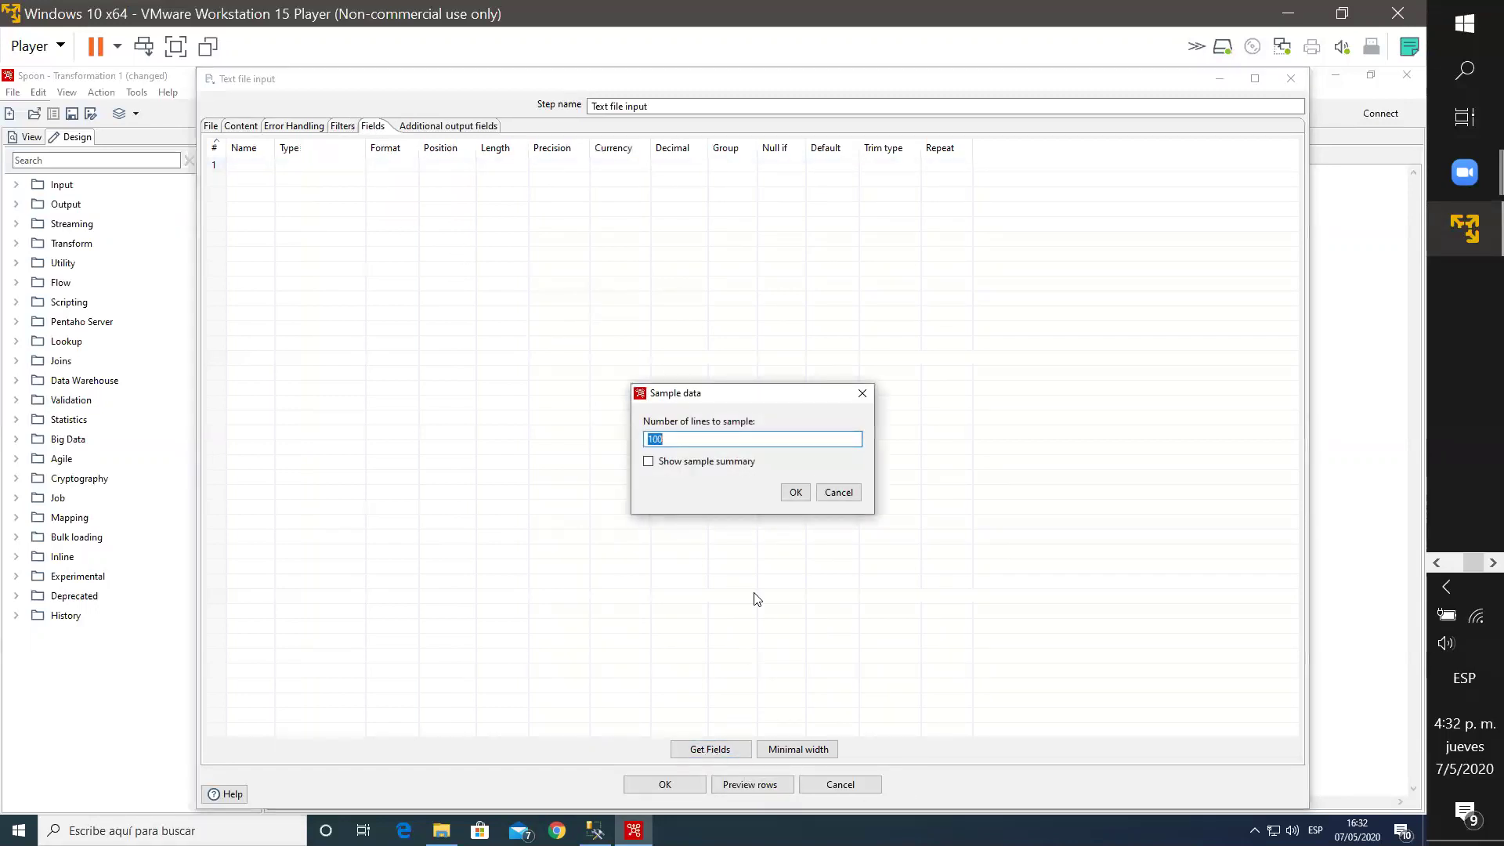
left_click(716, 439)
left_click(797, 495)
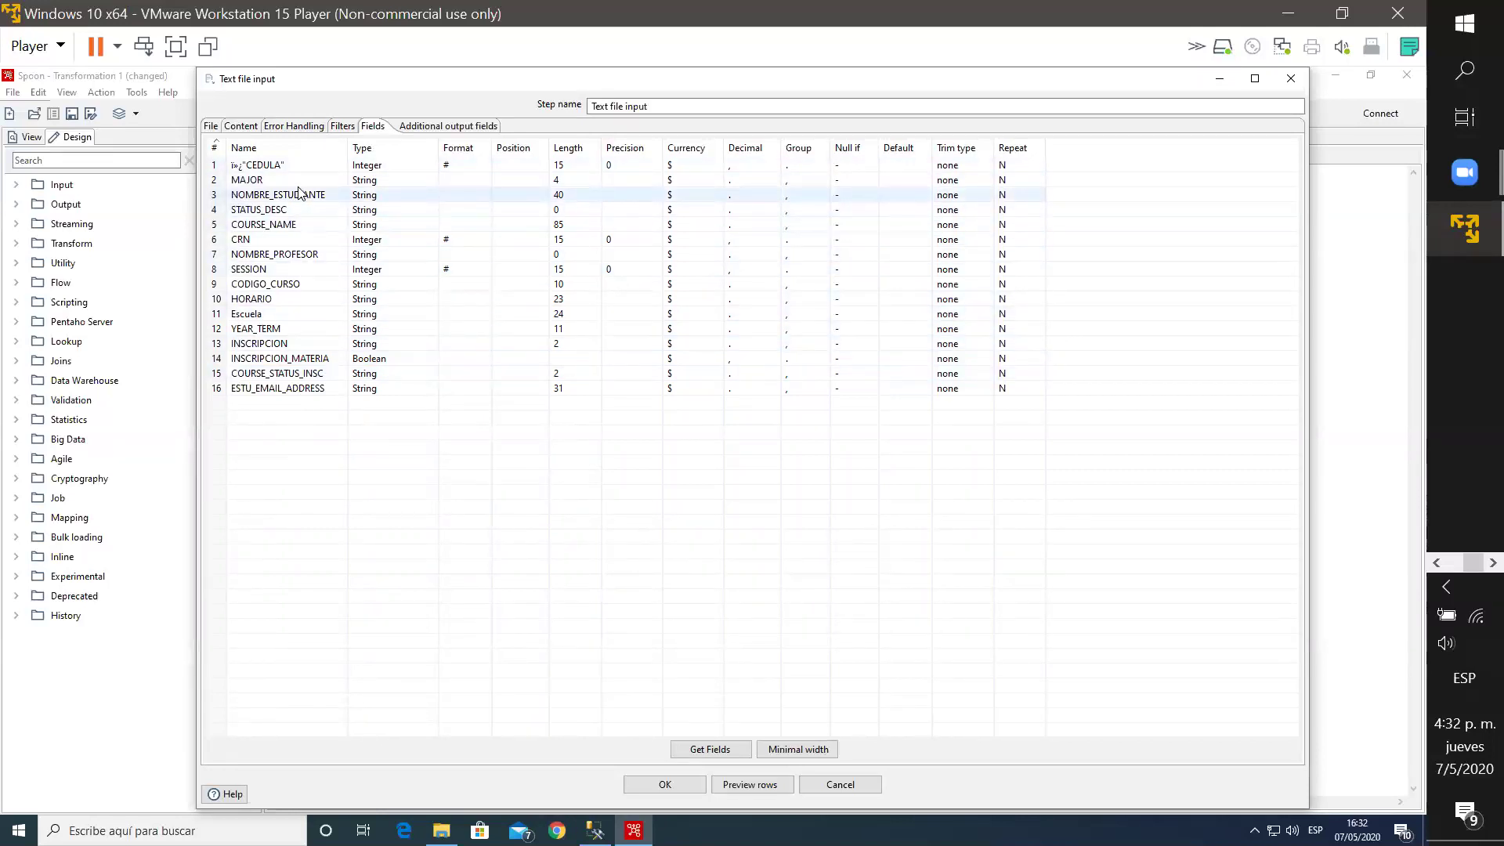
Step: Examine the format and length detected for the first field
left_click(446, 166)
type("#")
left_click(575, 164)
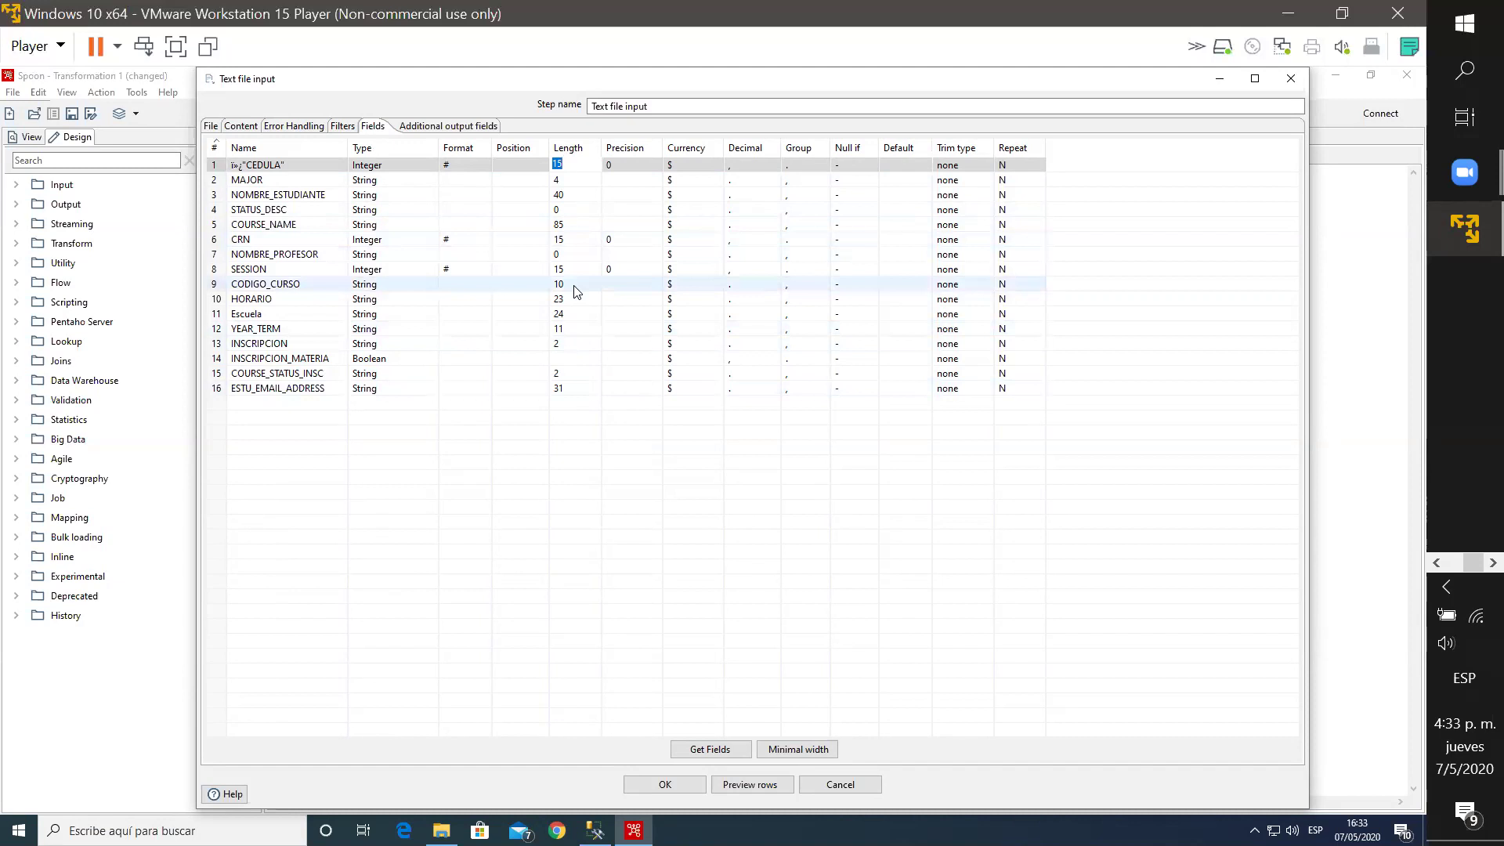
Step: Rename the first field to CEDULA
left_click(282, 166)
double_click(282, 166)
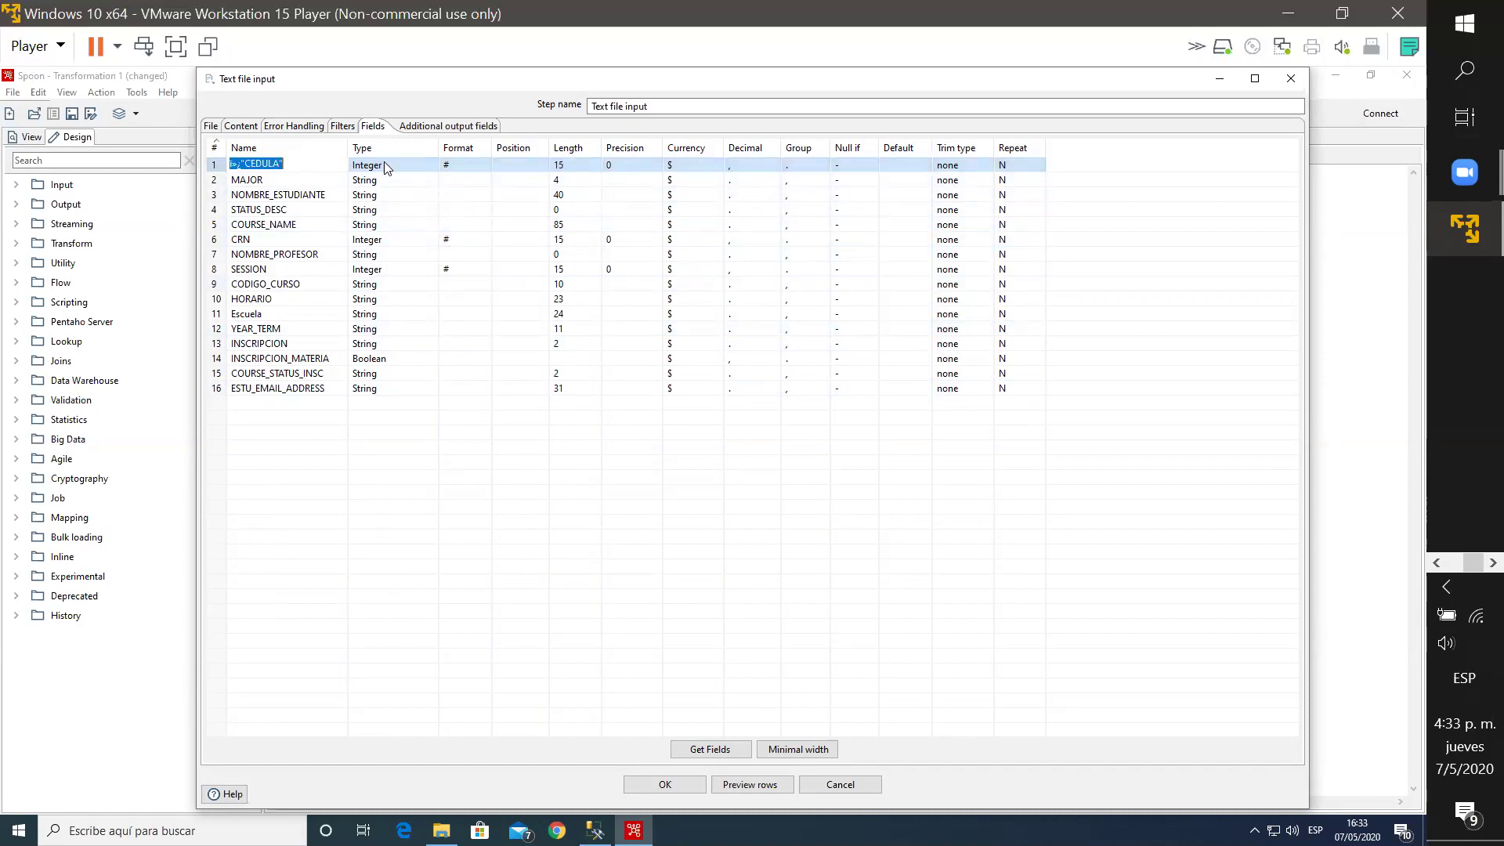
key("BackSpace")
type("CEDUL")
key("Return")
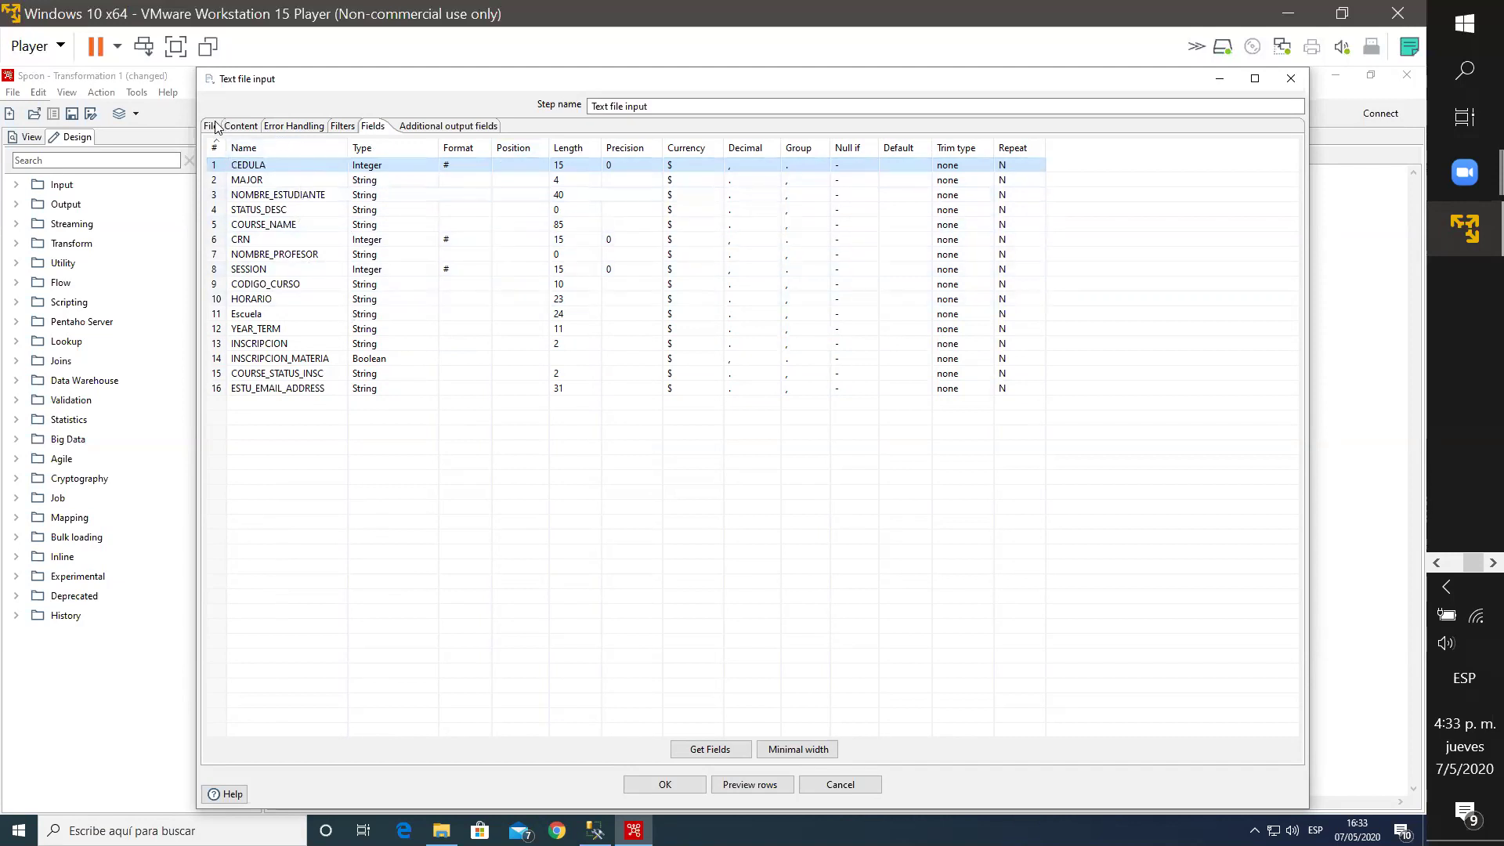
Step: Review the header setting, the retrieved field list, and the additional output fields of the Text file input
left_click(242, 127)
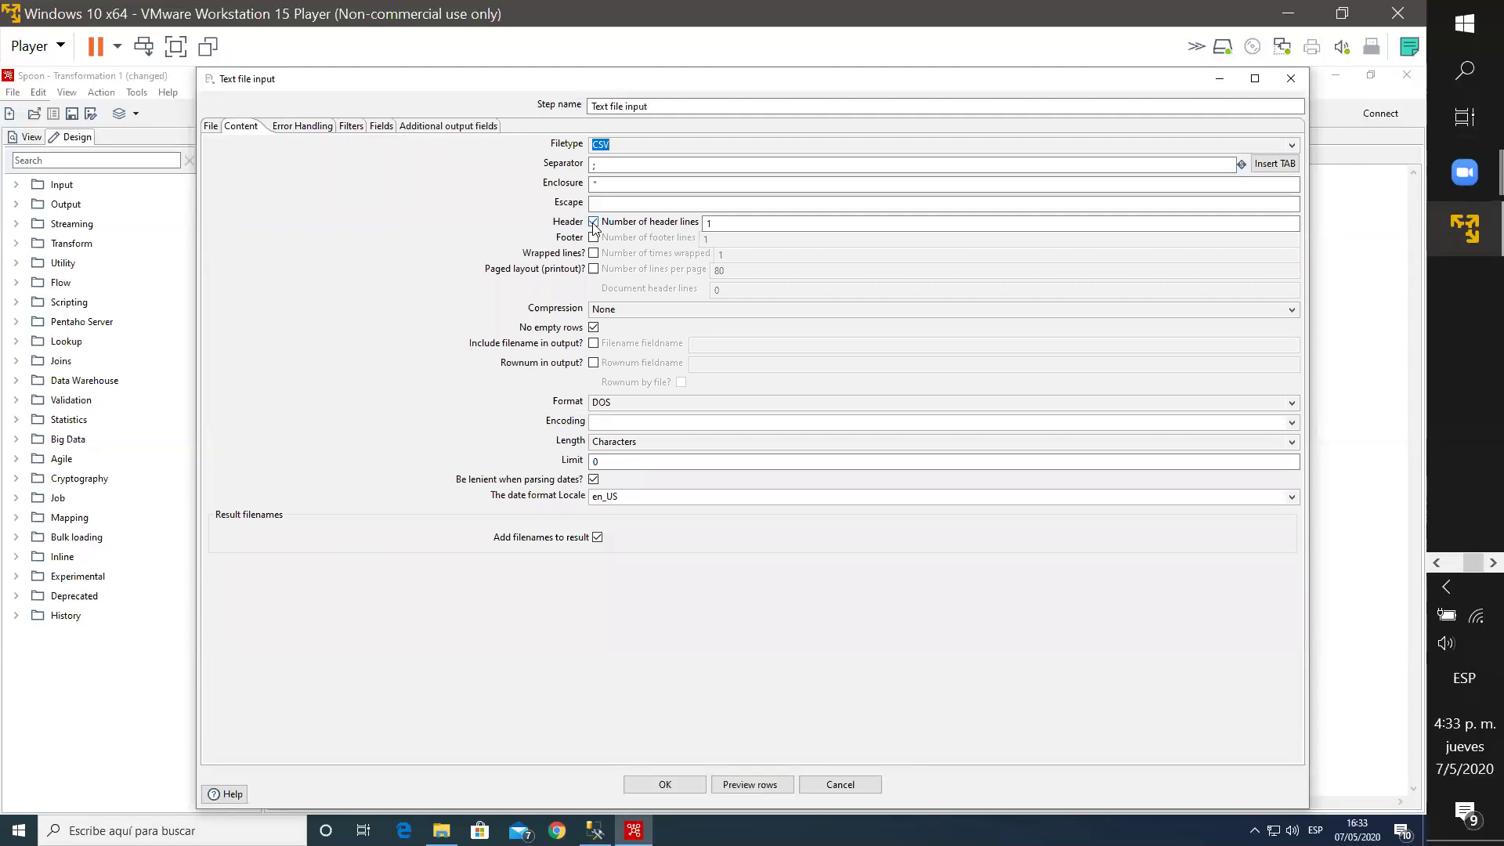
left_click(383, 130)
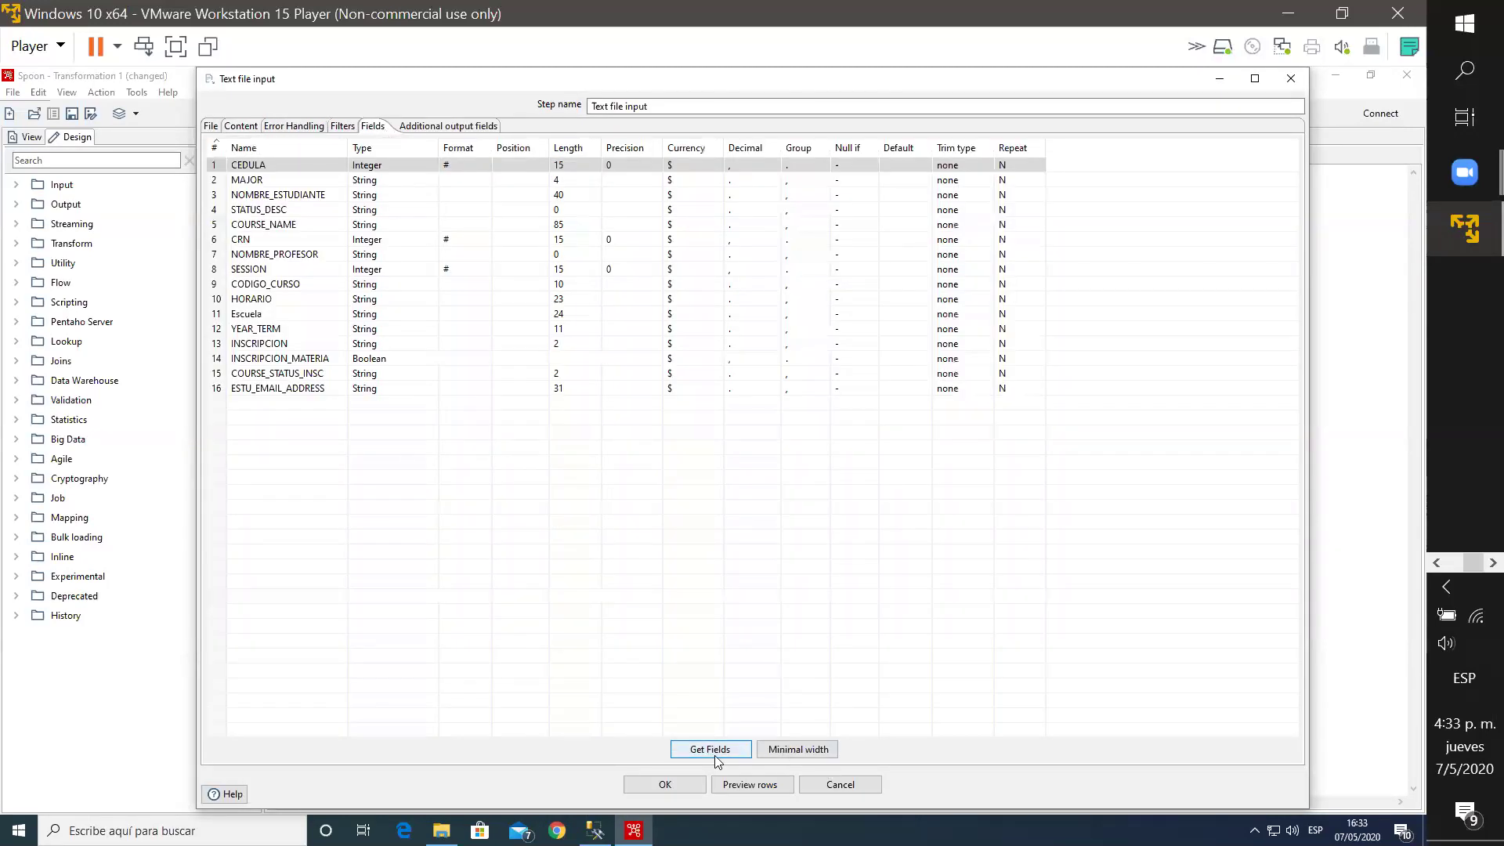
left_click(276, 158)
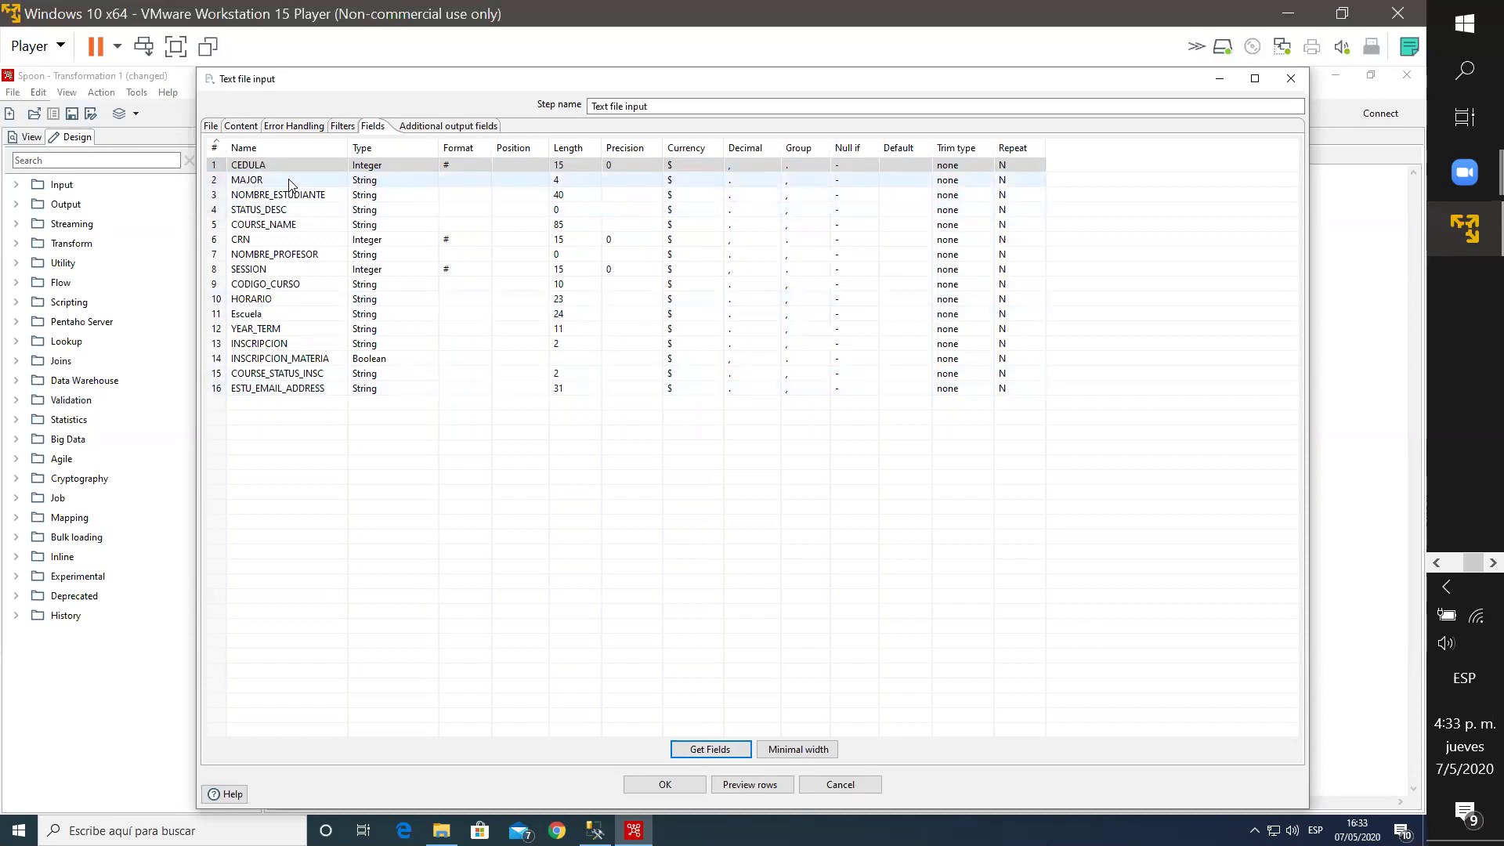
left_click(299, 210)
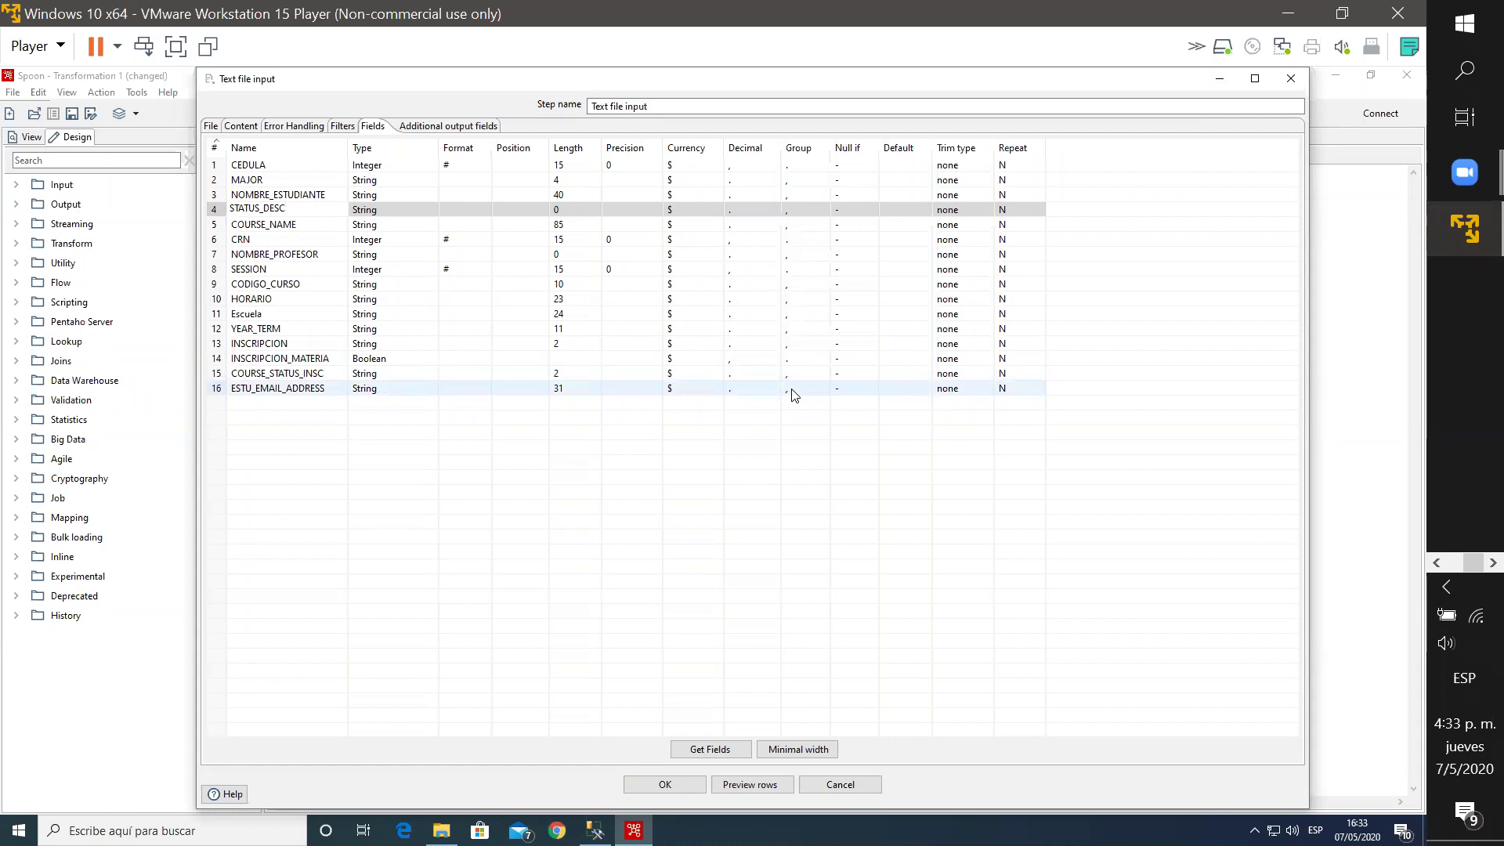
left_click(700, 540)
left_click(441, 127)
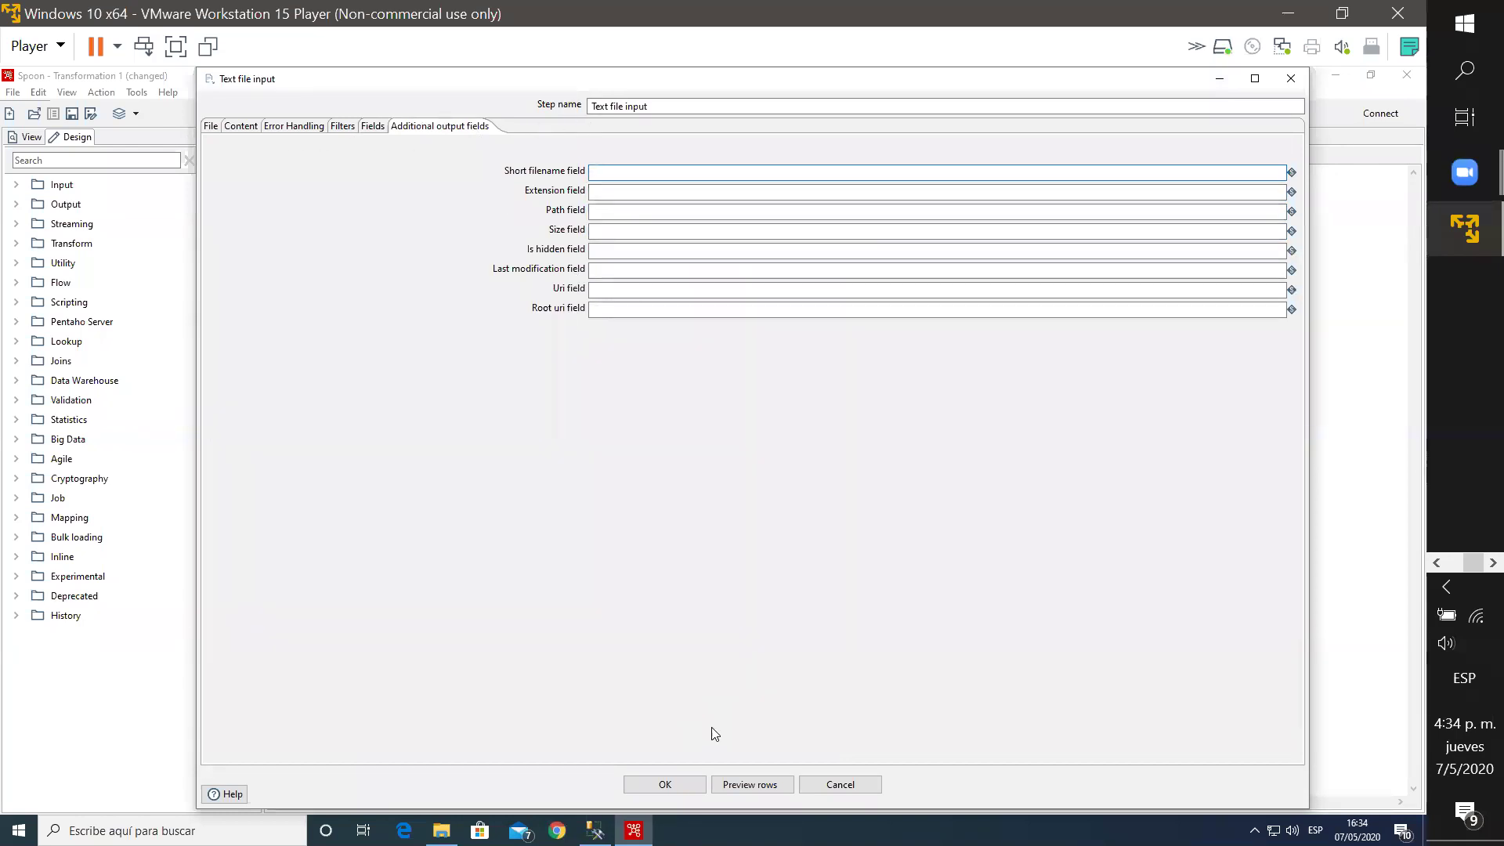
Step: Preview the rows of the Text file input, examine all columns, and accept the step configuration
left_click(751, 785)
left_click(800, 489)
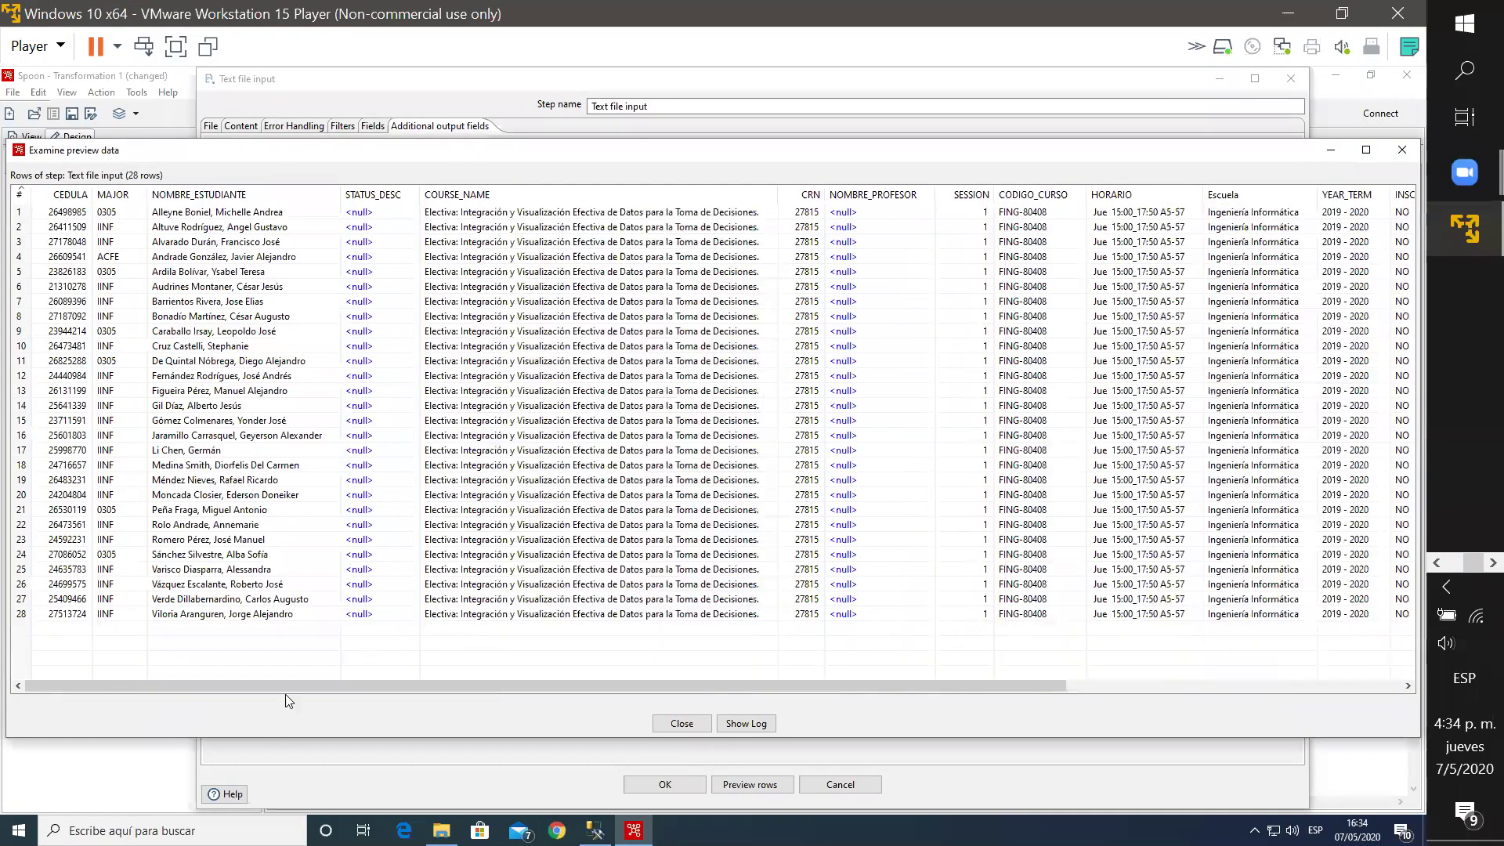
left_click_drag(370, 686, 592, 685)
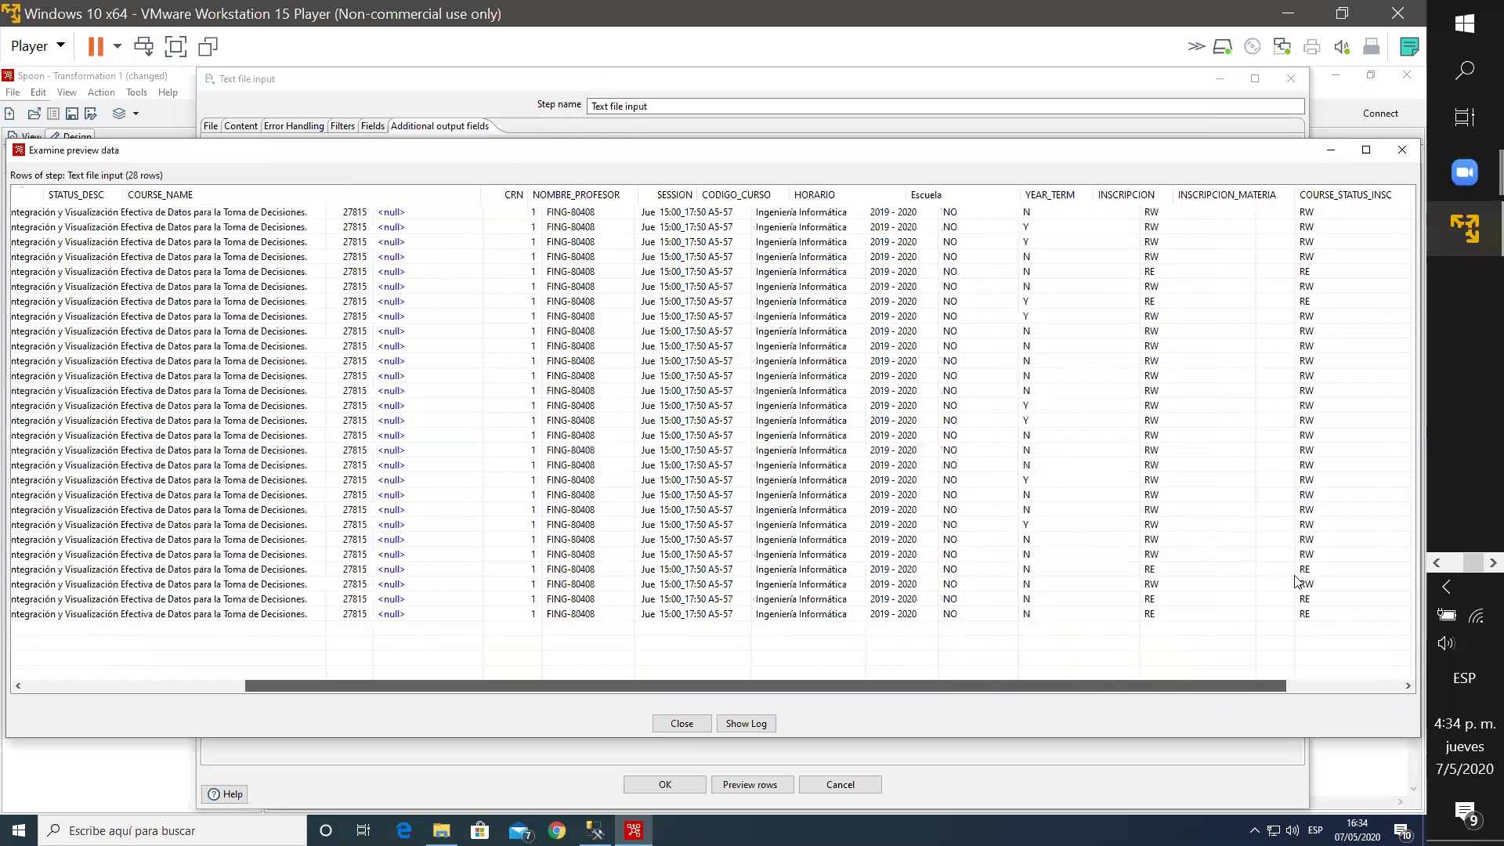
left_click_drag(766, 683, 94, 719)
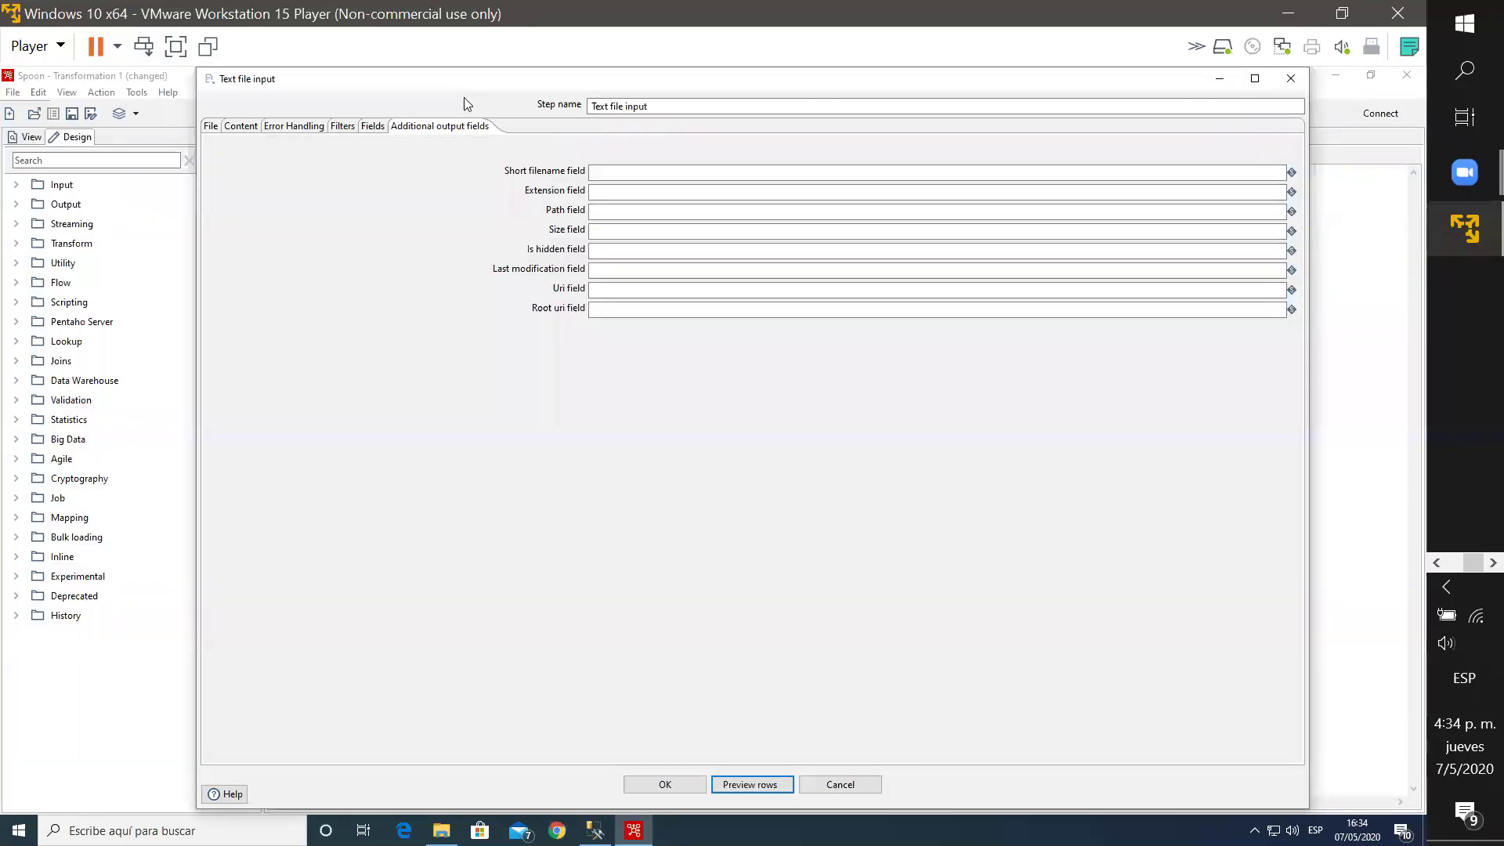
left_click(665, 785)
left_click(648, 511)
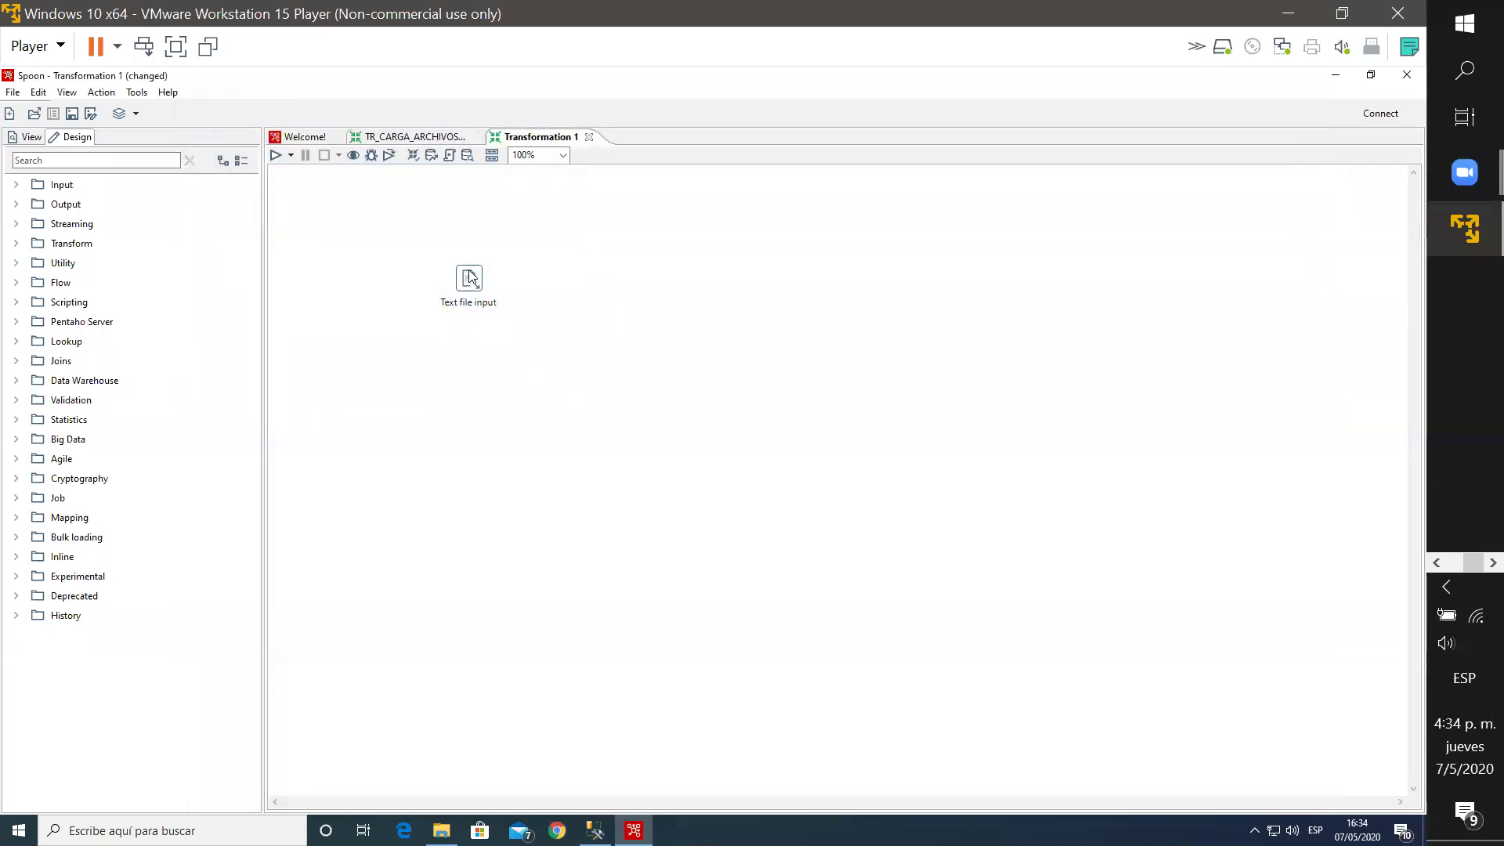
Step: Rename the Text file input step to Lectura de Listado de Electiva
mouse_move(469, 278)
double_click(470, 280)
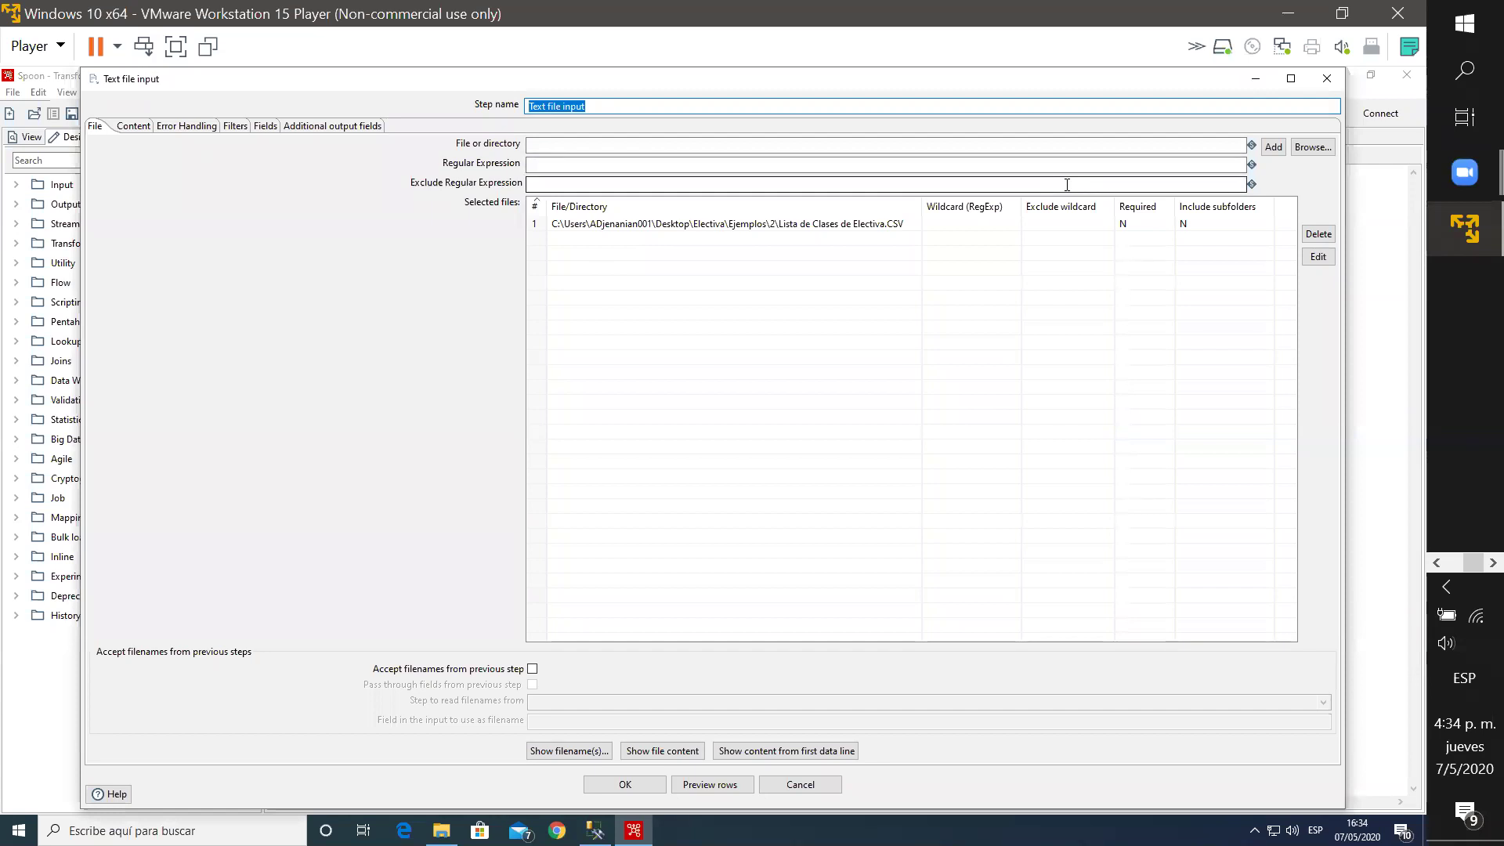
type("IEC")
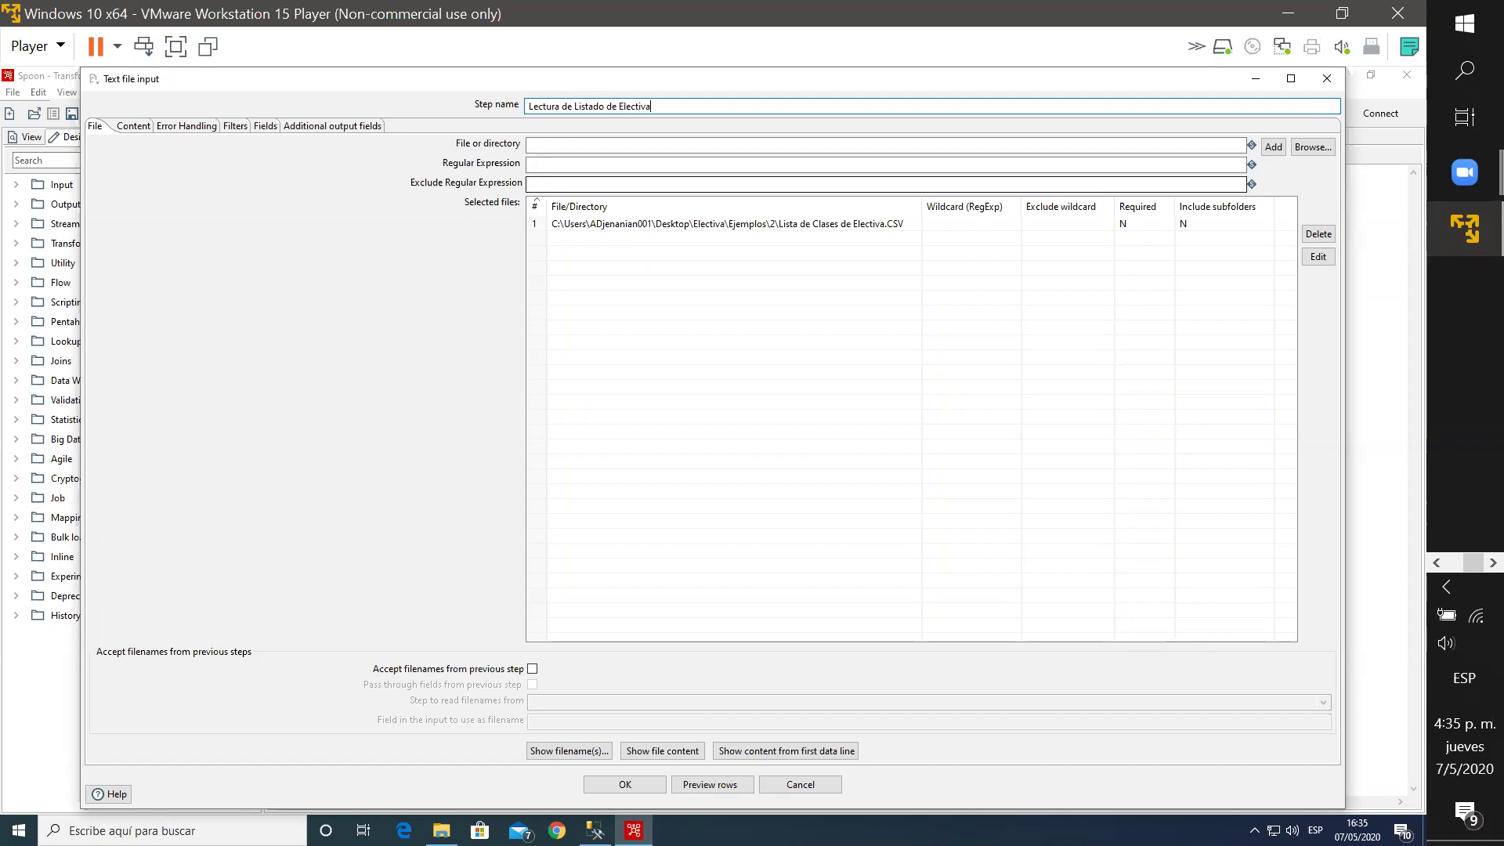
left_click(634, 787)
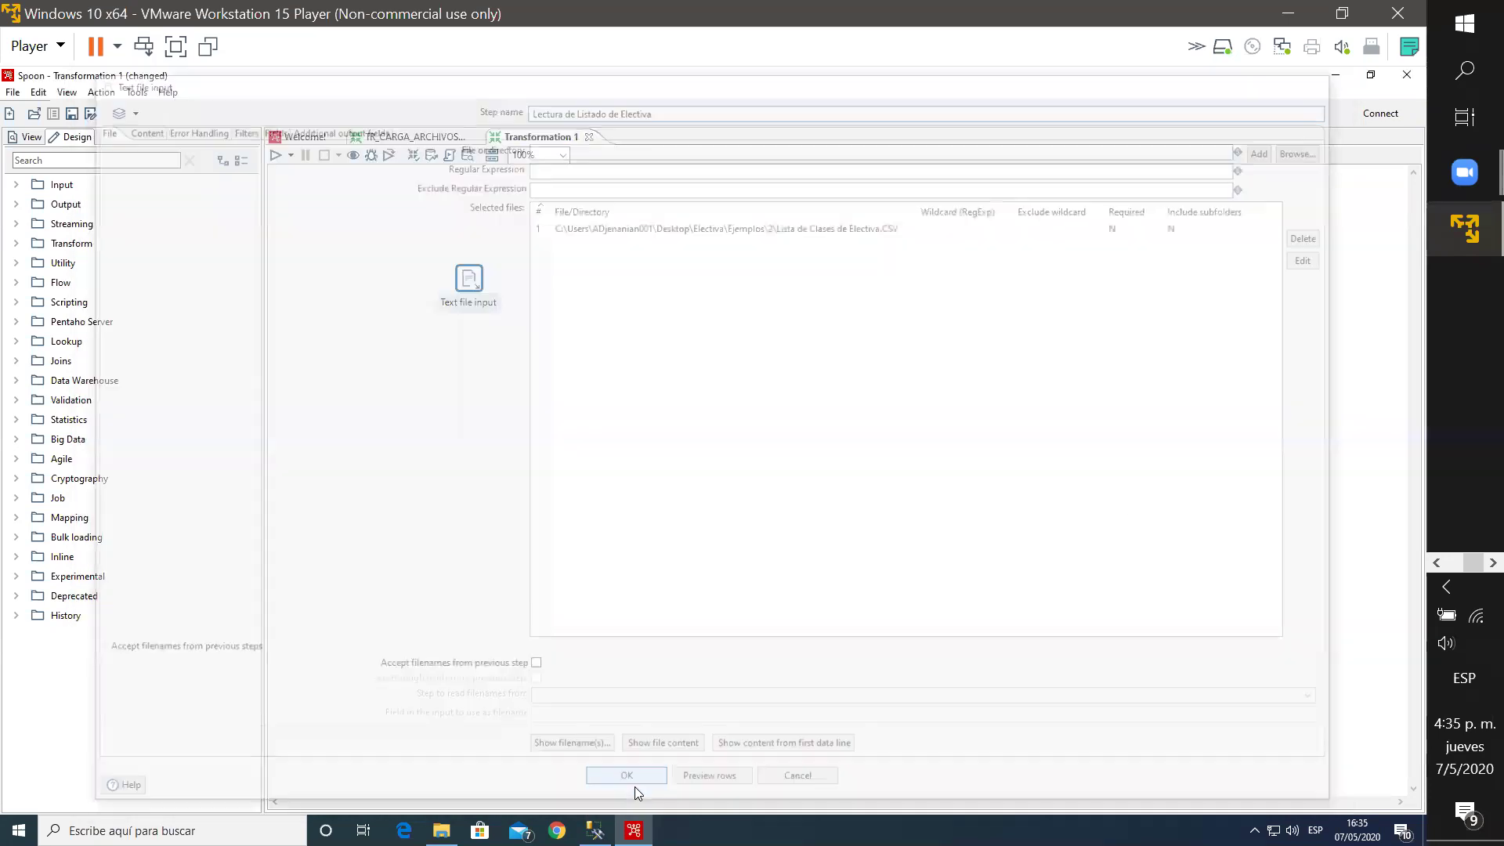
Step: Expand the database connections of Transformation 1 and select the Base de Datos connection
left_click(562, 427)
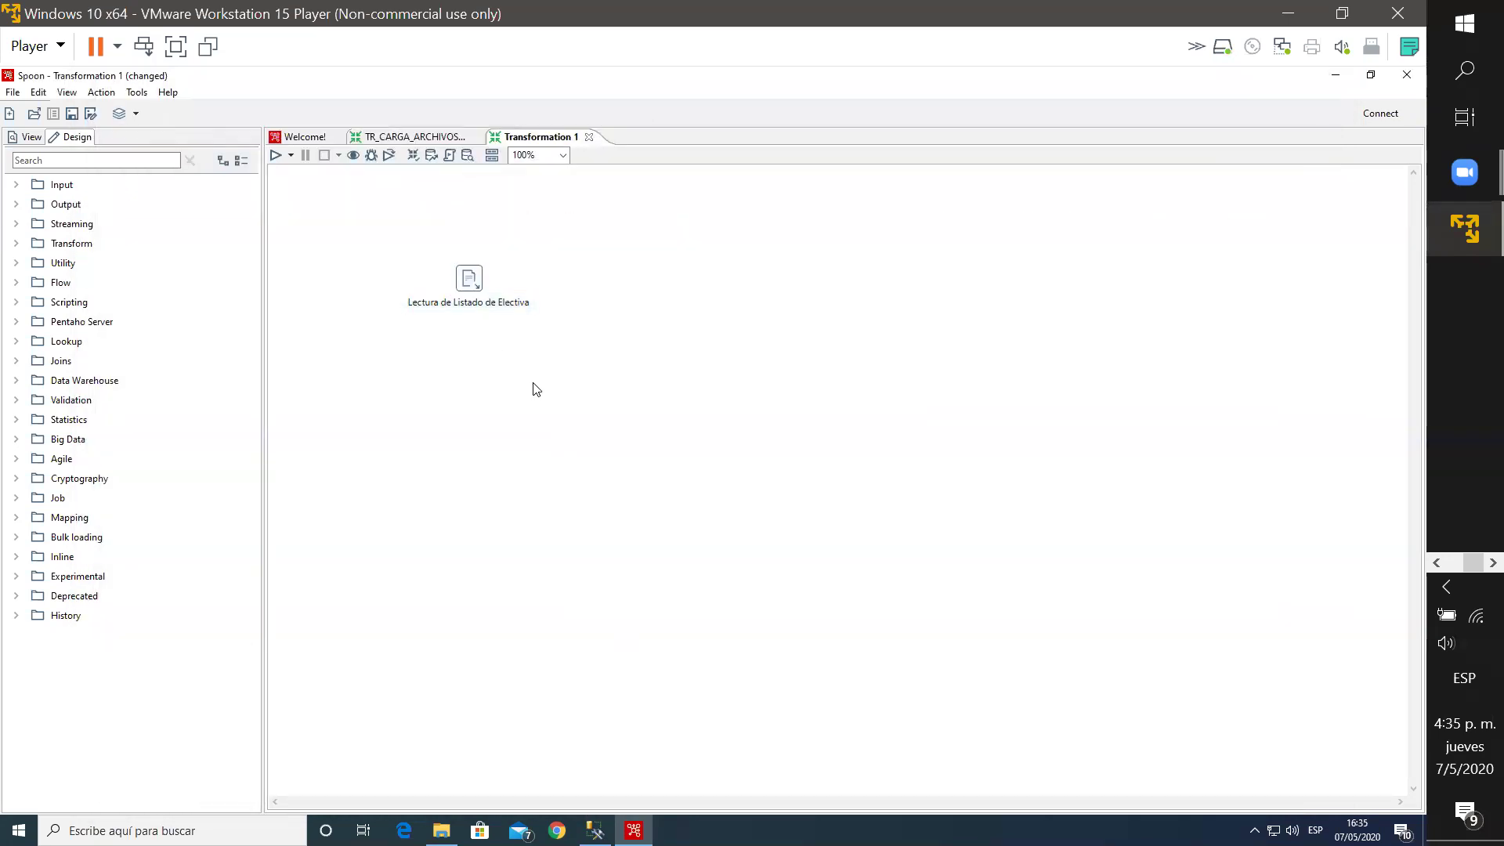
mouse_move(472, 285)
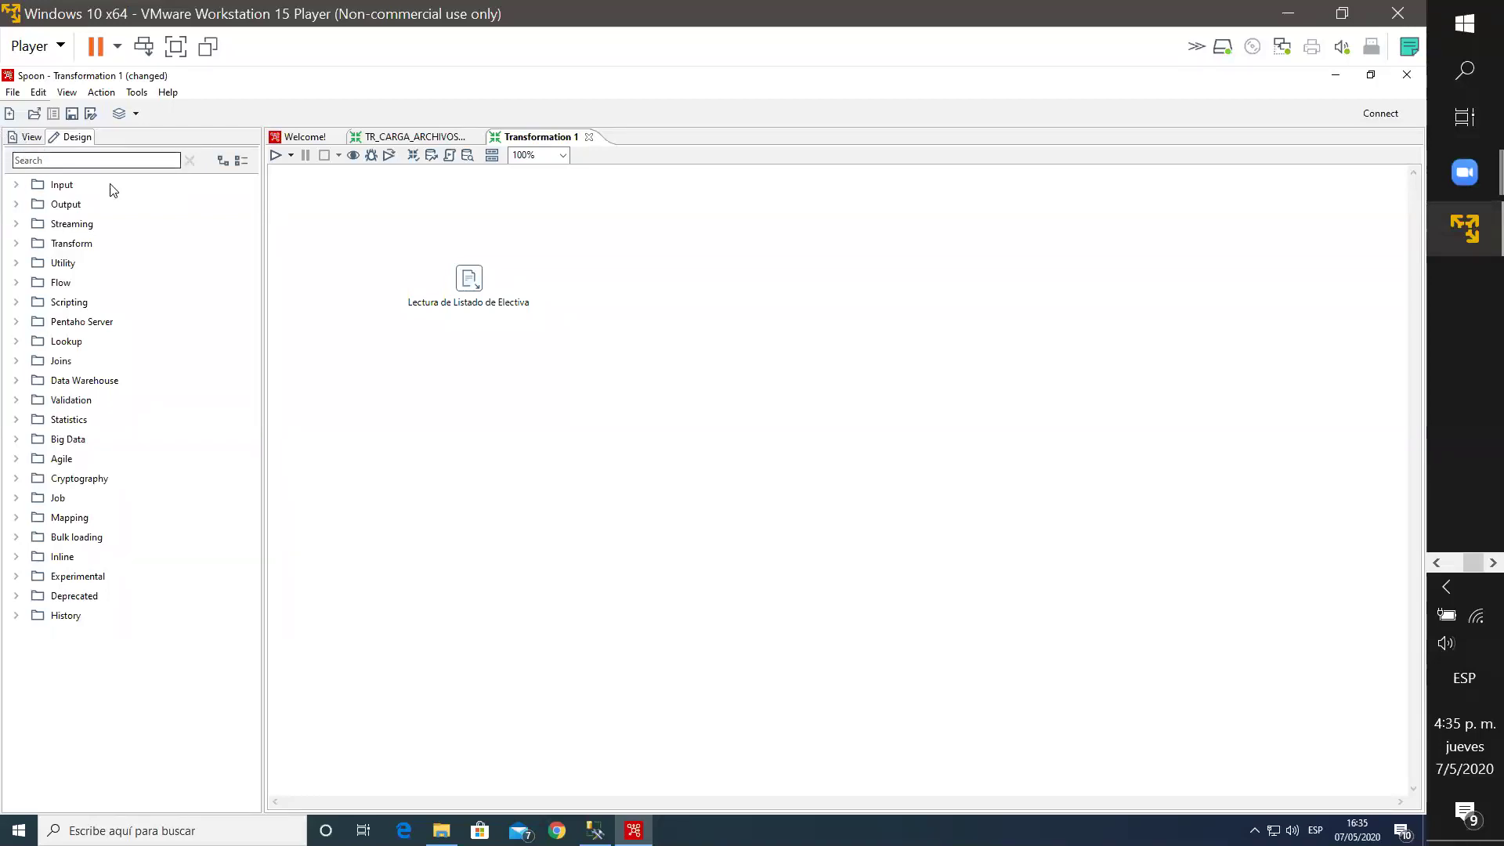
left_click(22, 142)
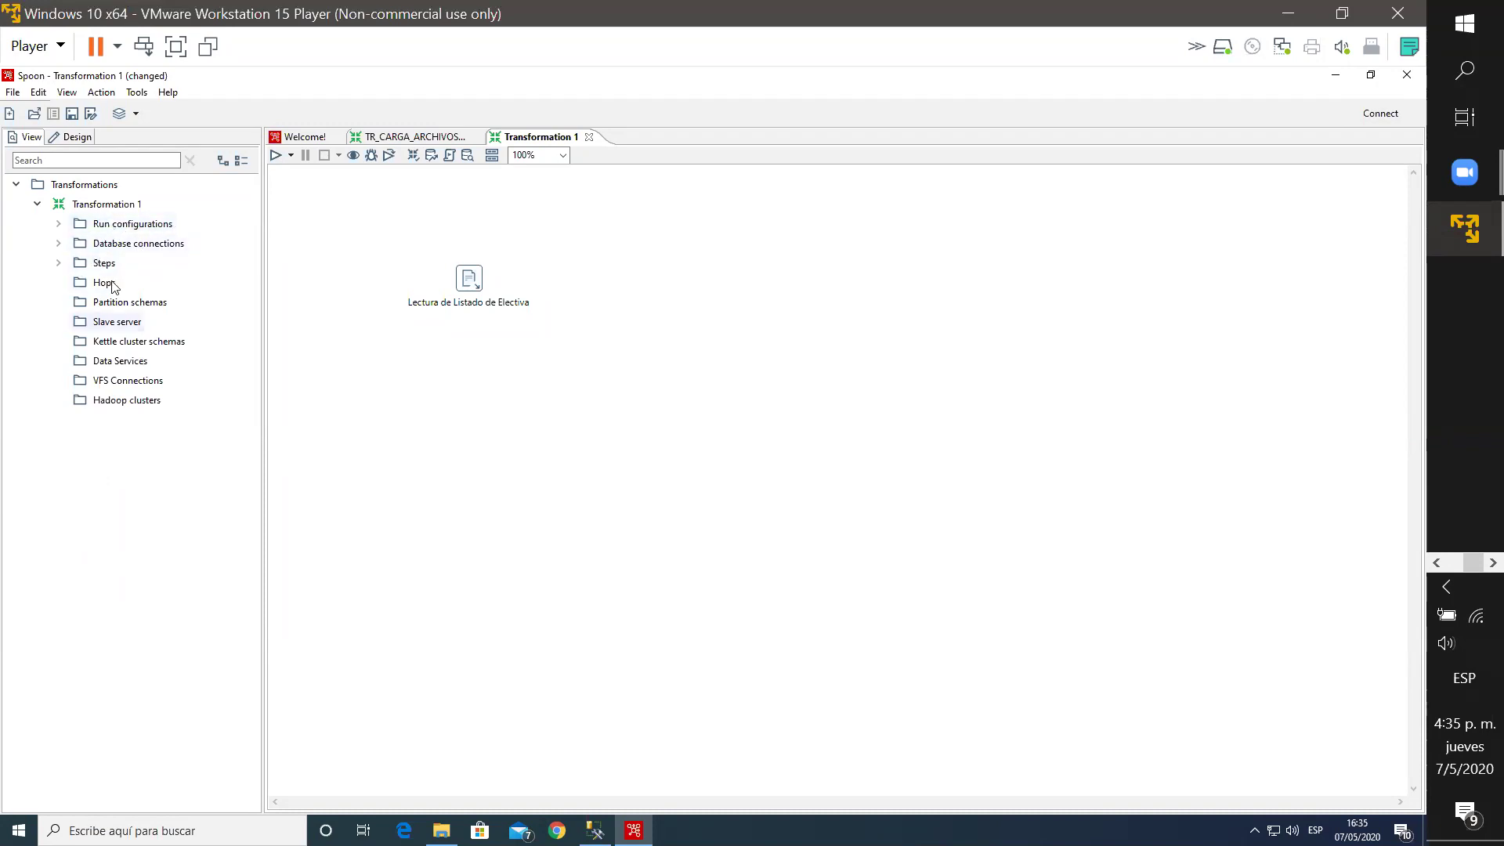
left_click(127, 244)
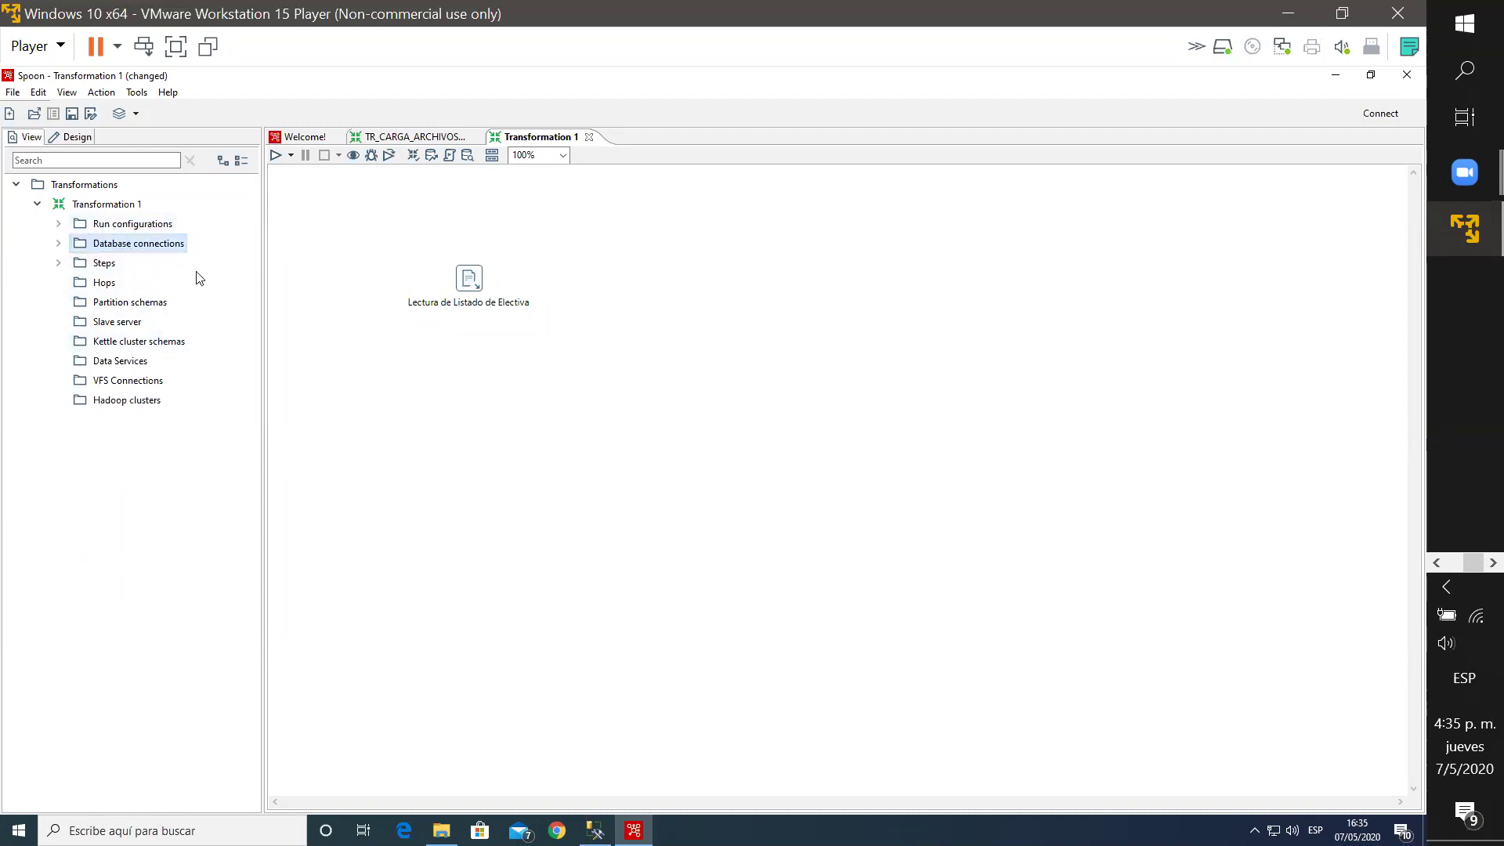
left_click(59, 244)
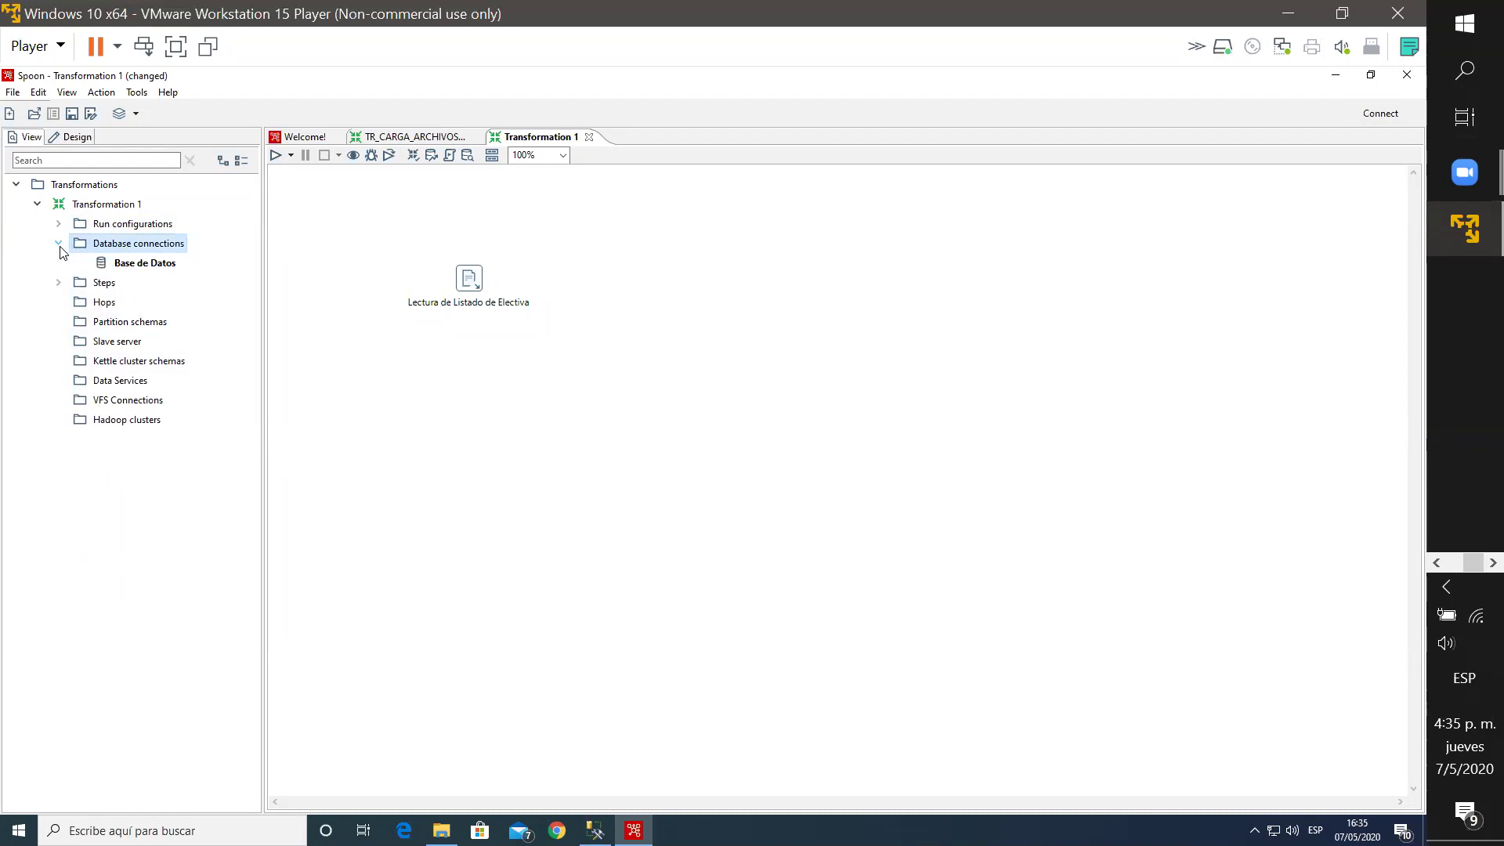
left_click(160, 267)
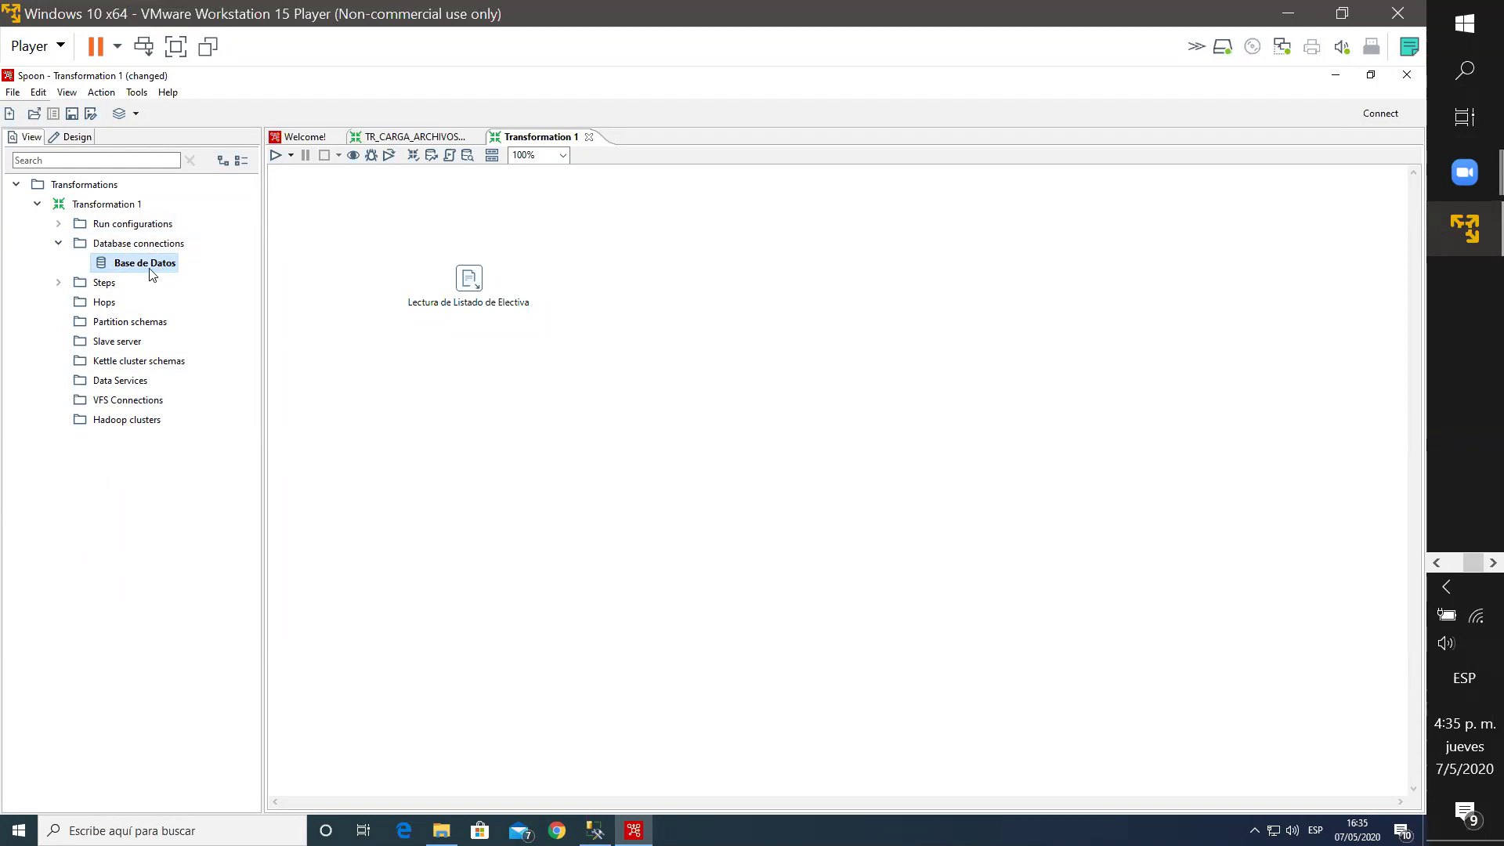
Step: Start a new database connection and look through the available connection types
right_click(152, 248)
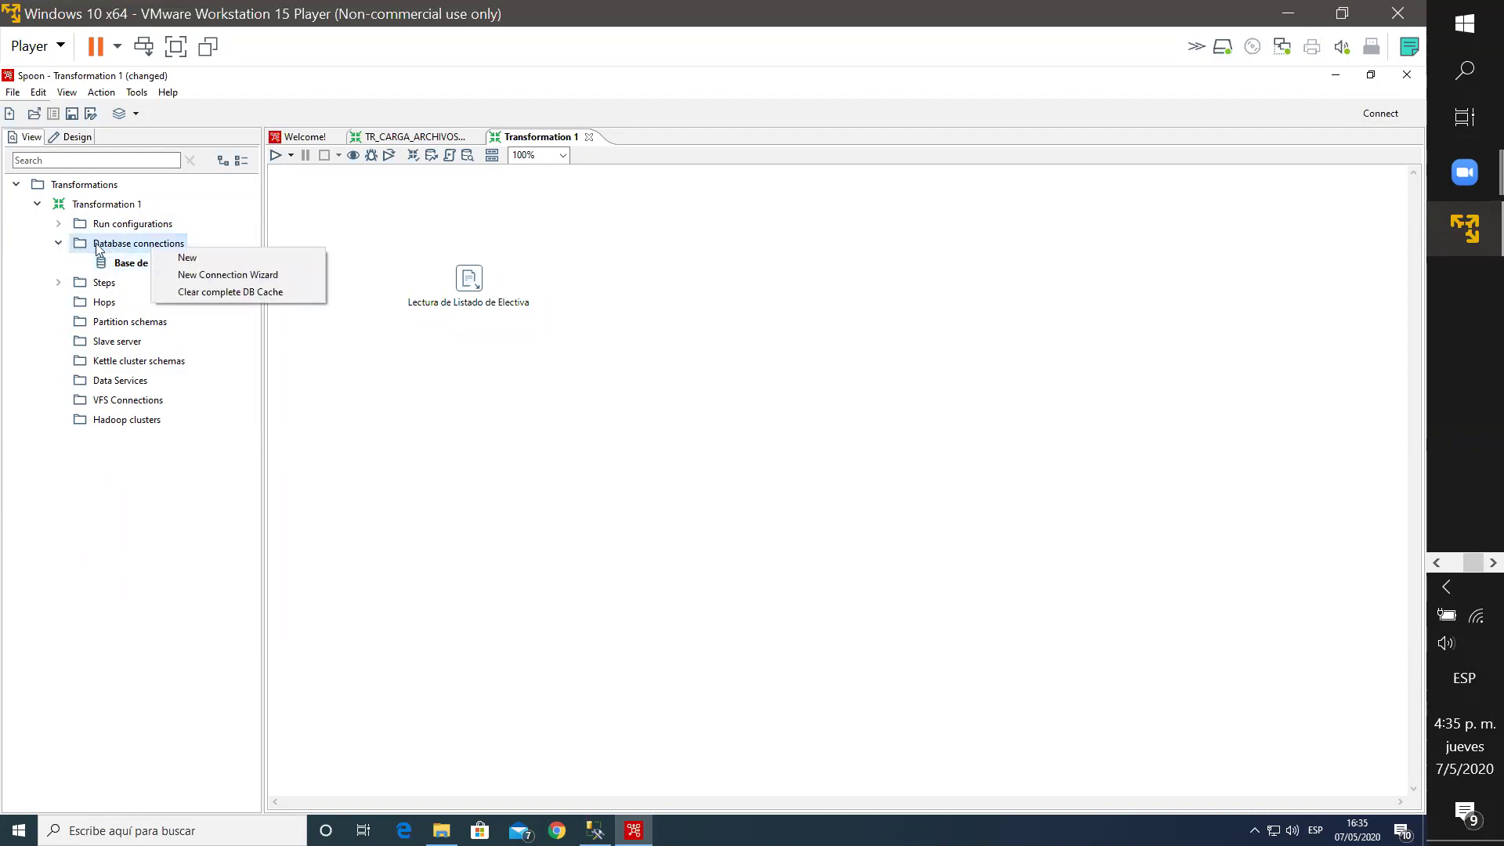
left_click(187, 258)
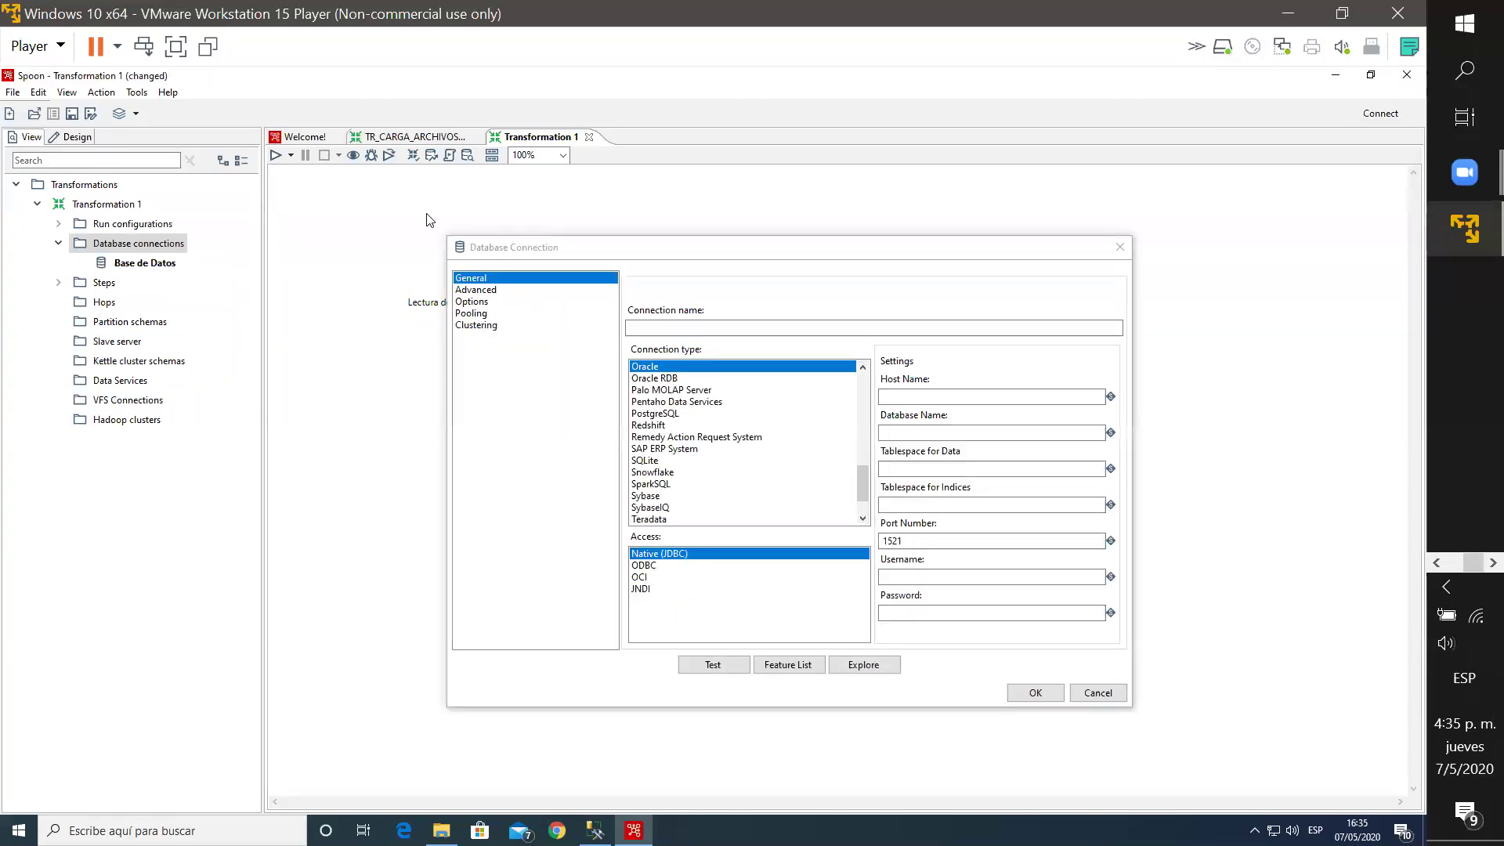
mouse_move(864, 506)
left_mouse_down()
mouse_move(861, 385)
mouse_move(868, 523)
mouse_move(865, 376)
mouse_move(865, 514)
left_mouse_up()
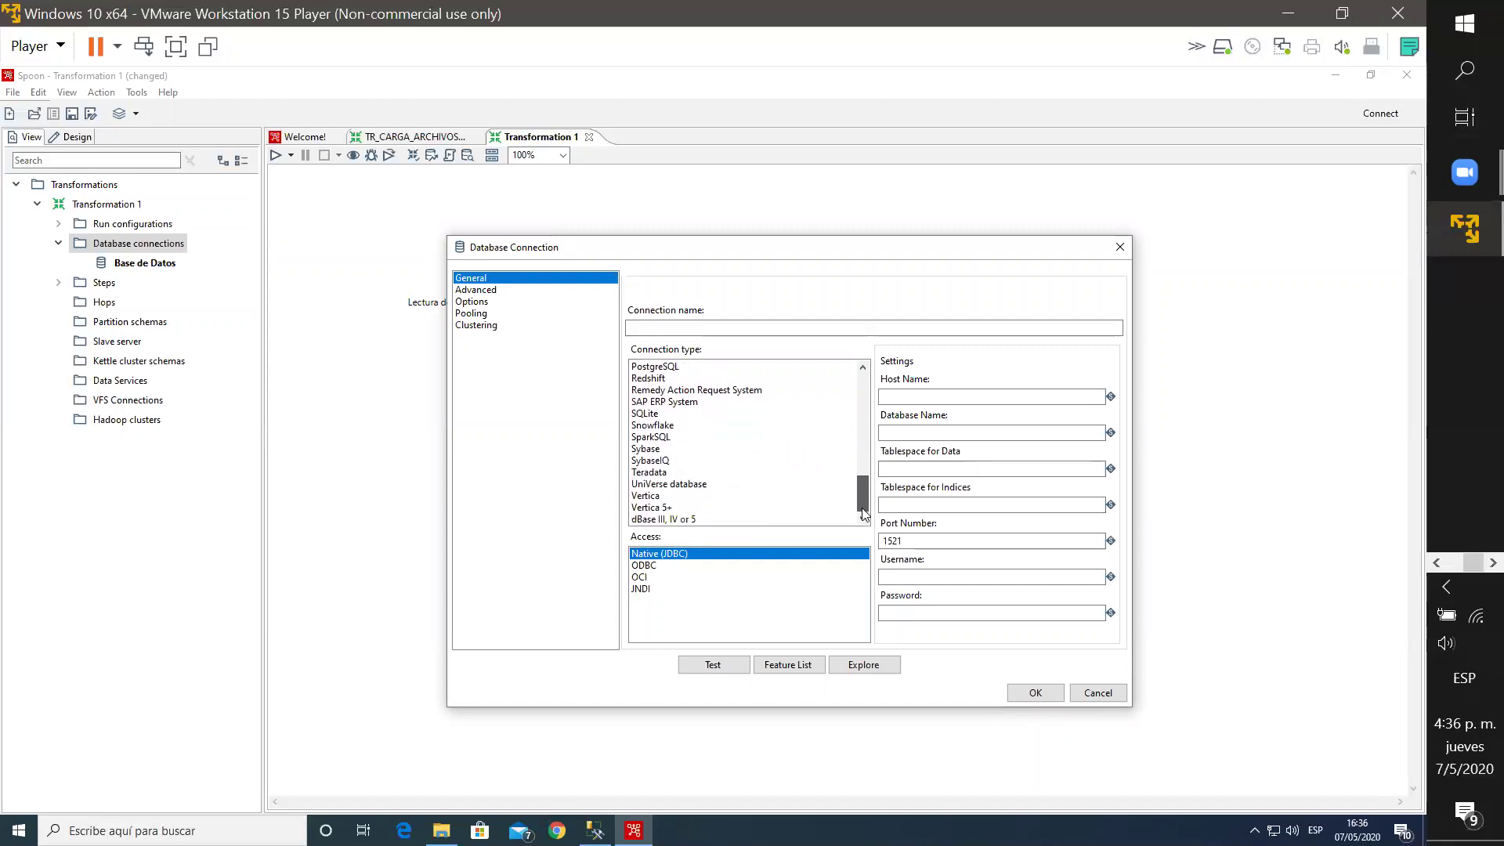
scroll(776, 392, "up", 3)
left_click(776, 395)
scroll(775, 389, "up", 2)
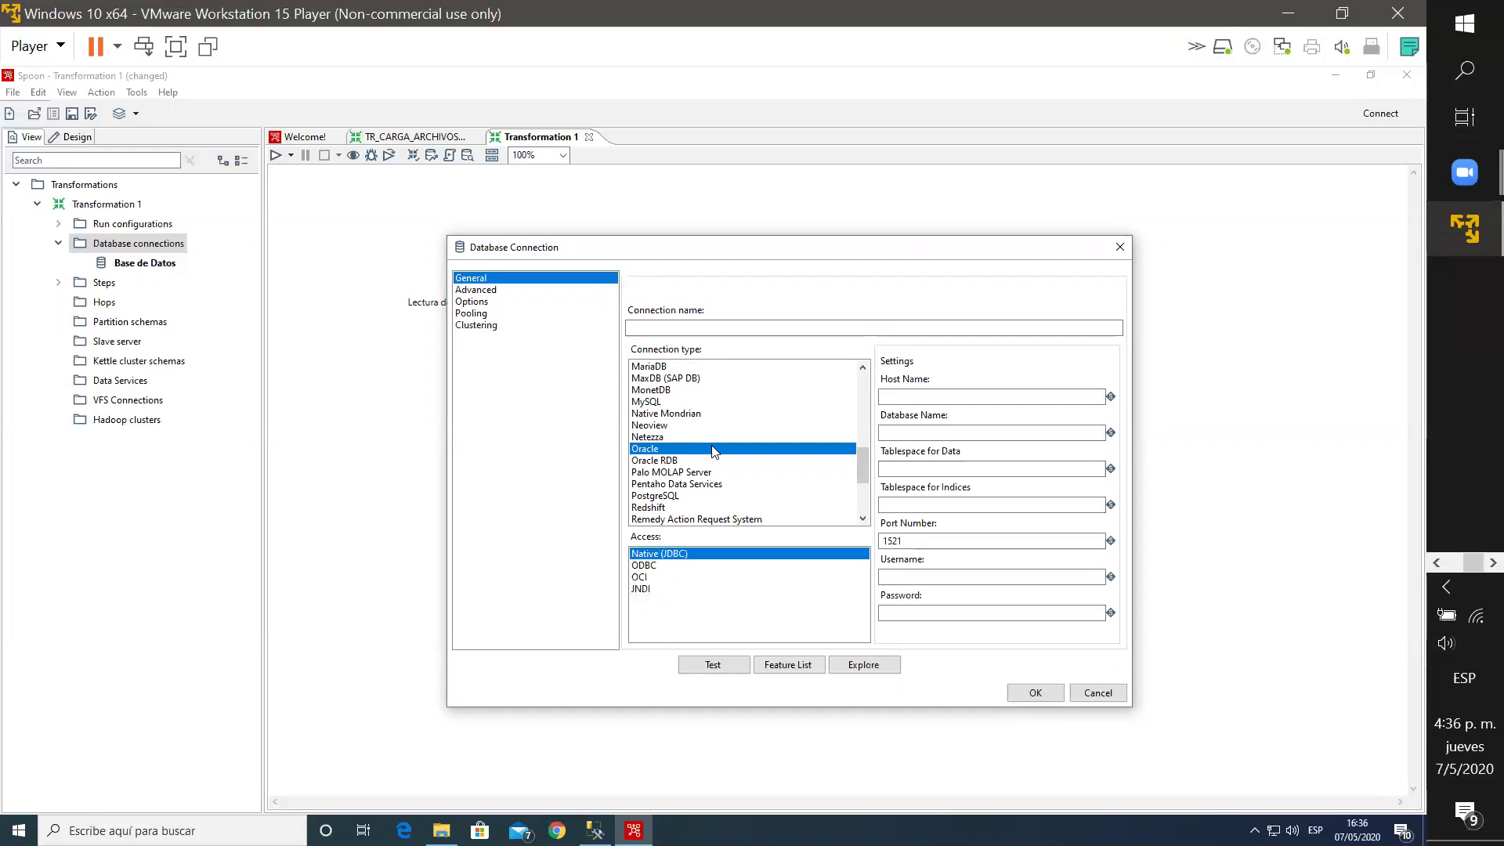
left_click(683, 484)
key("m")
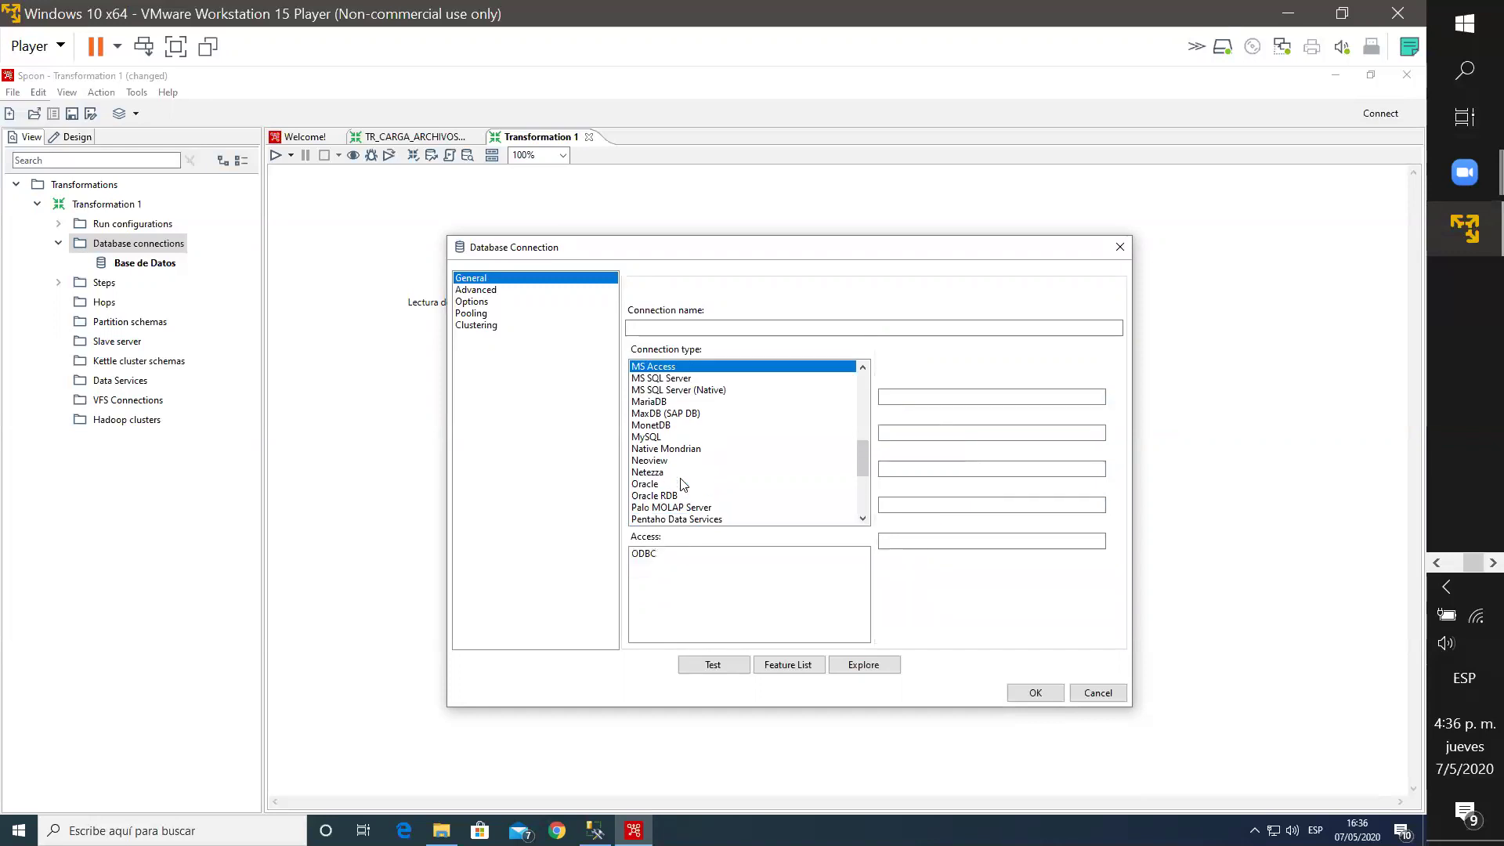
key("s")
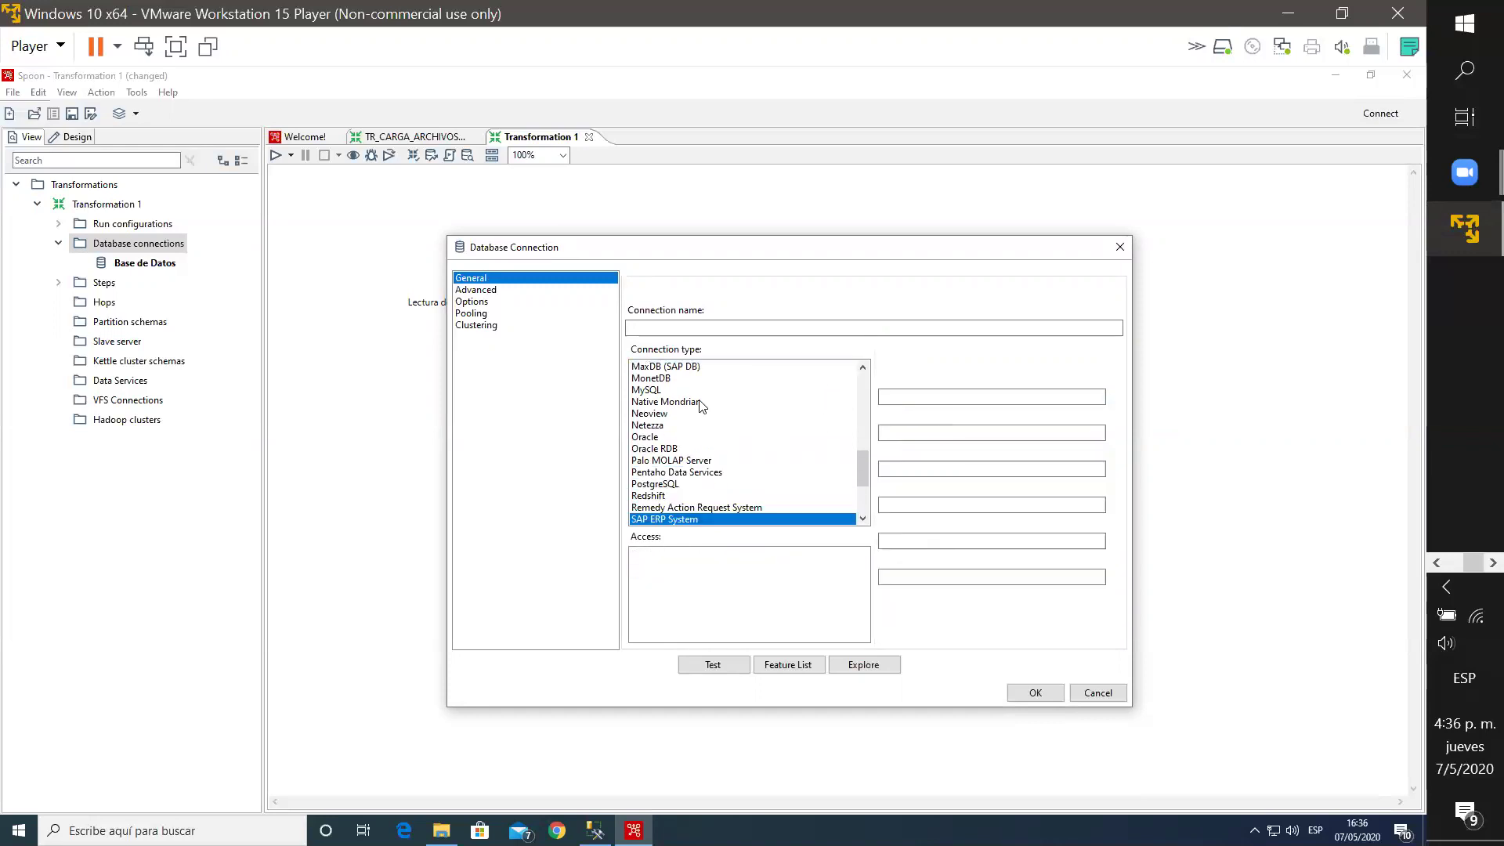
key("m")
key("m")
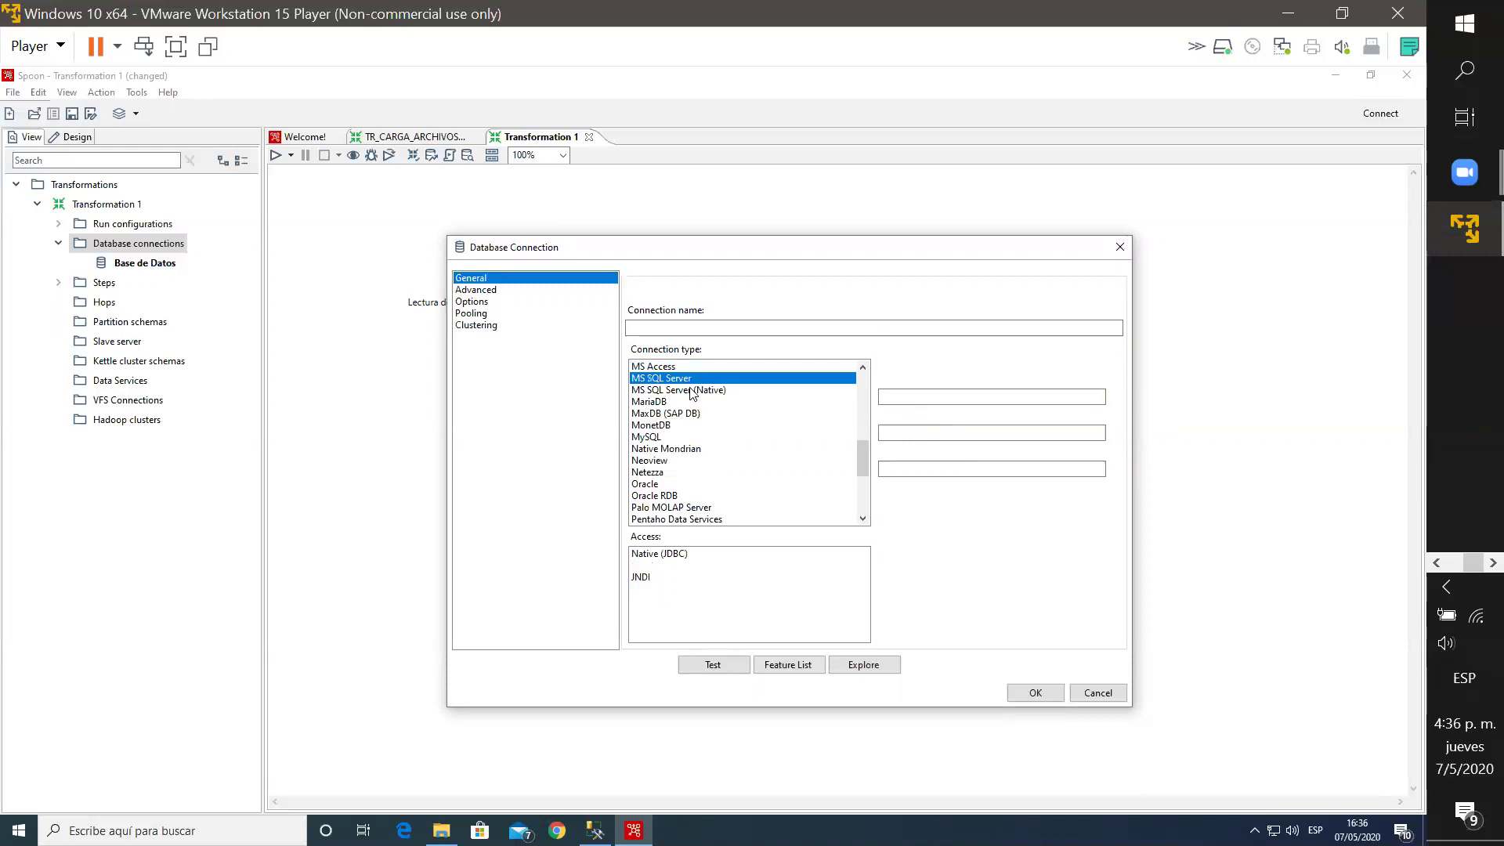
key("s")
key("m")
key("y")
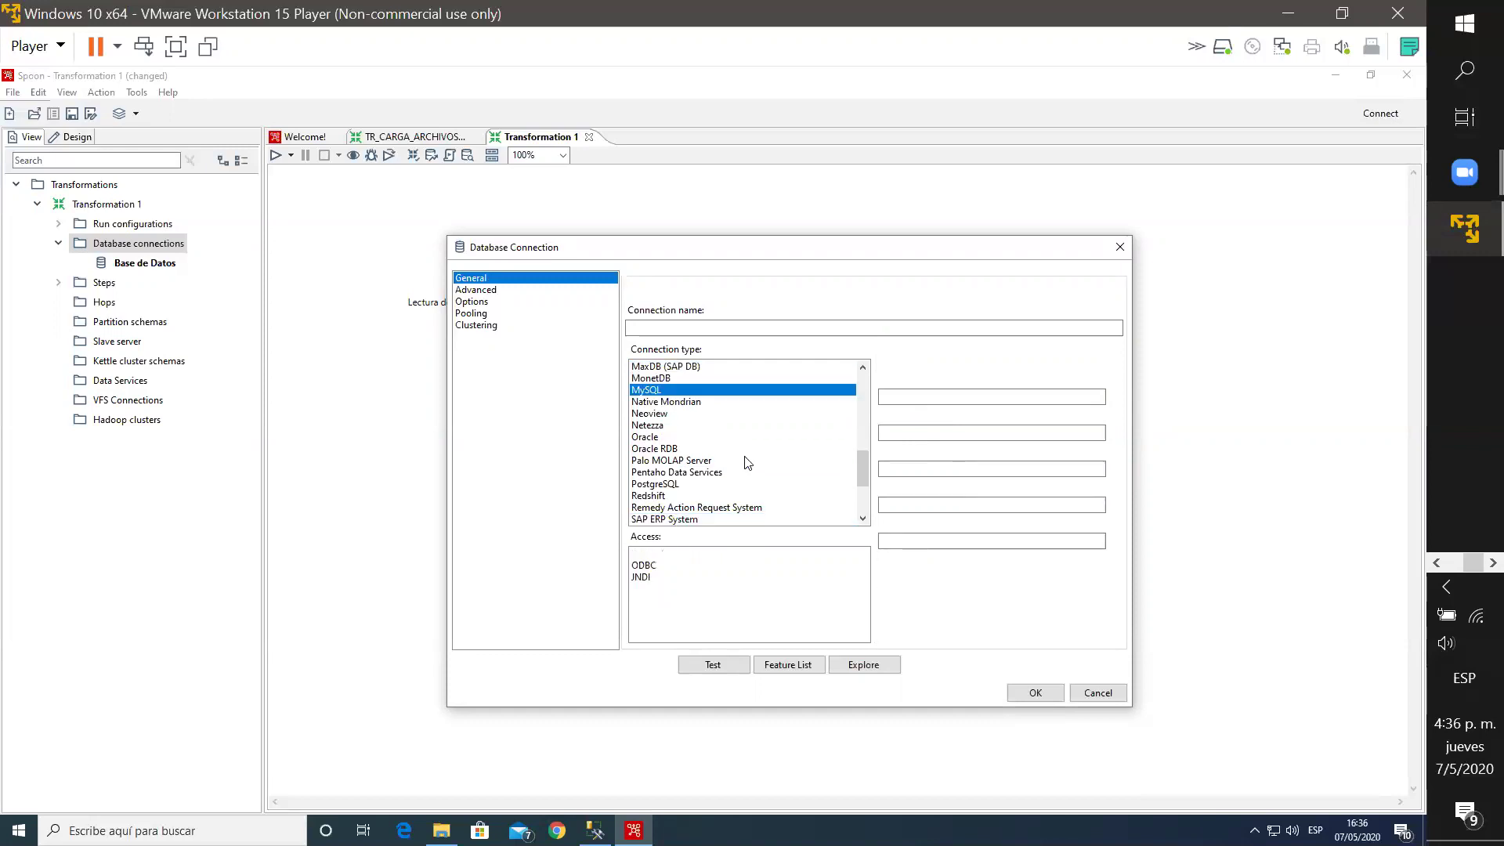
key("m")
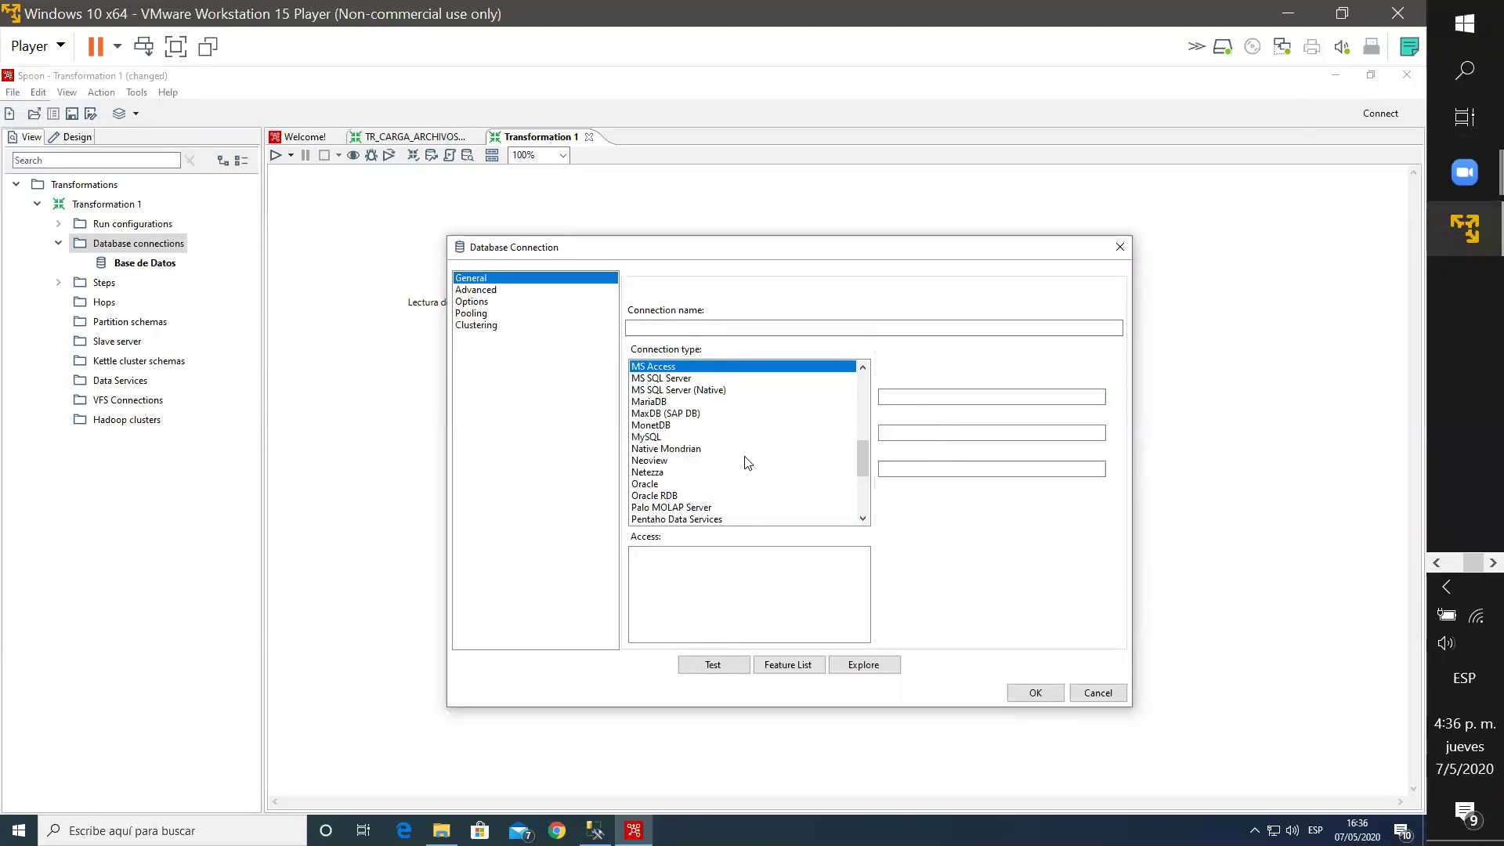
Step: Set the new connection to type MS SQL Server (Native) with Native (JDBC) access
left_click(707, 392)
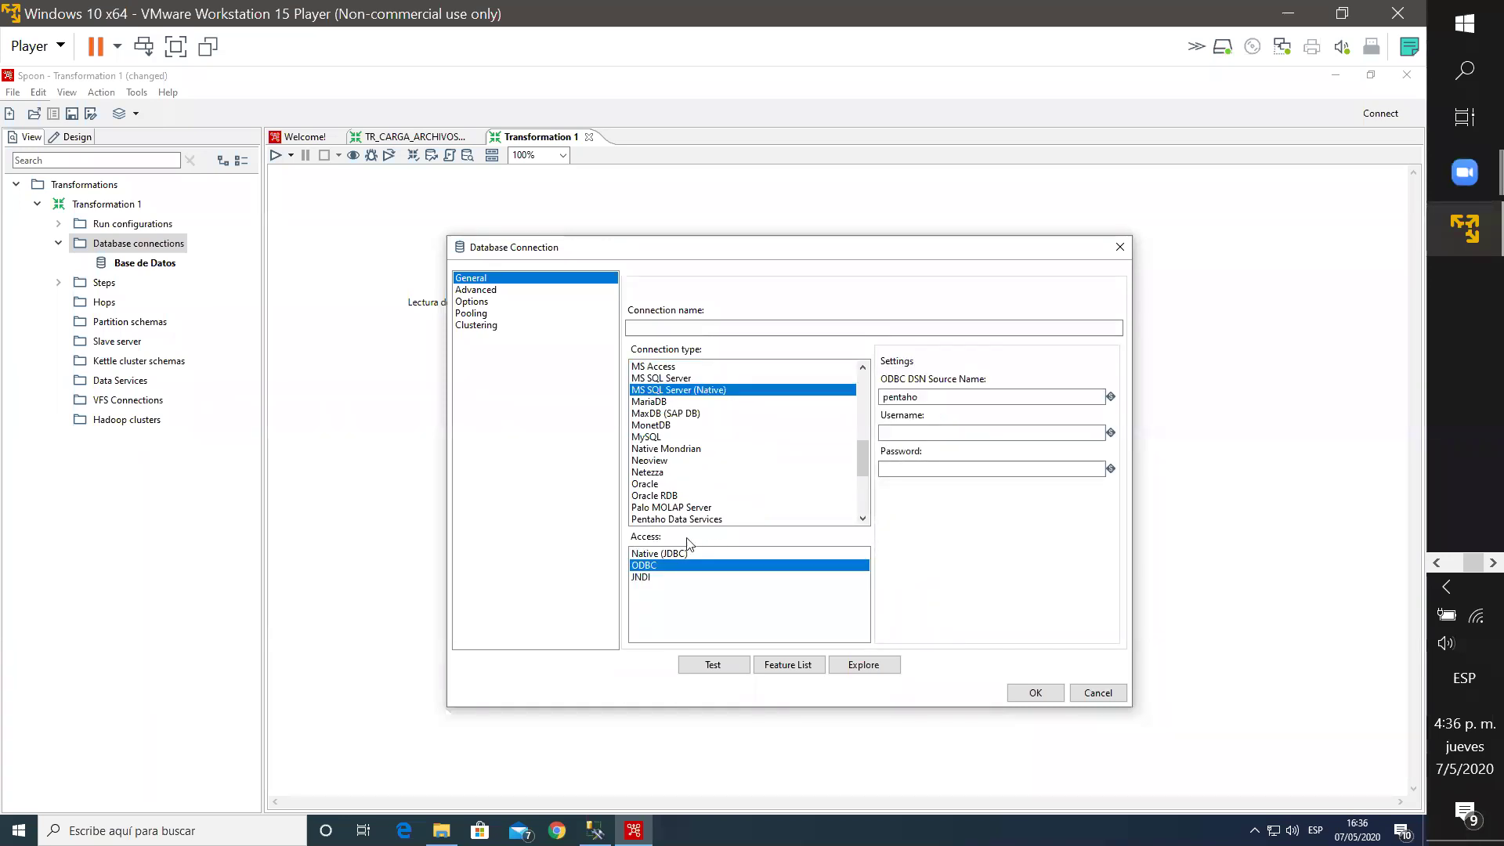
left_click(682, 380)
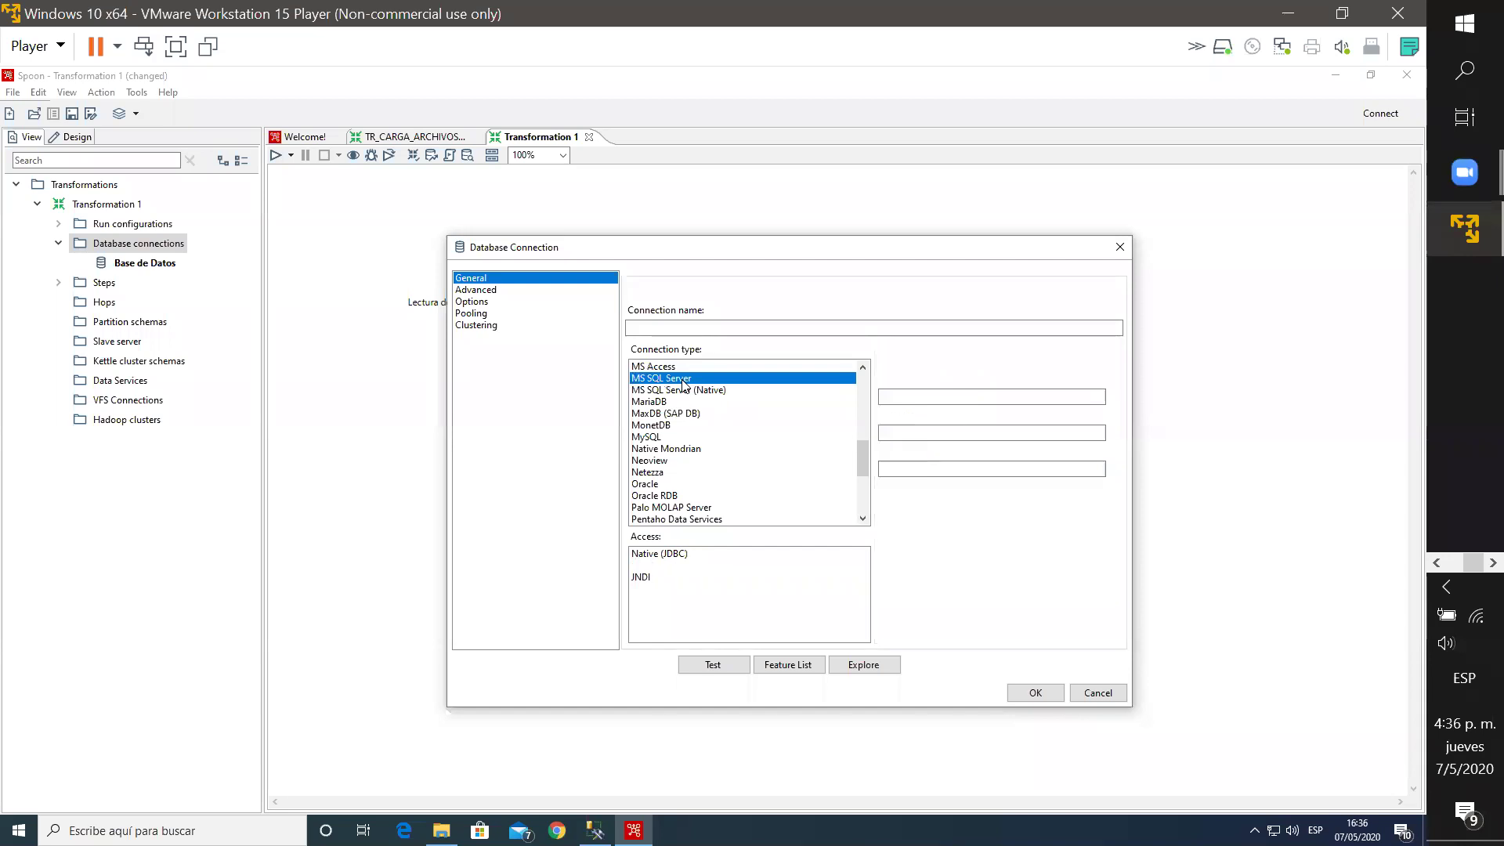
left_click(682, 391)
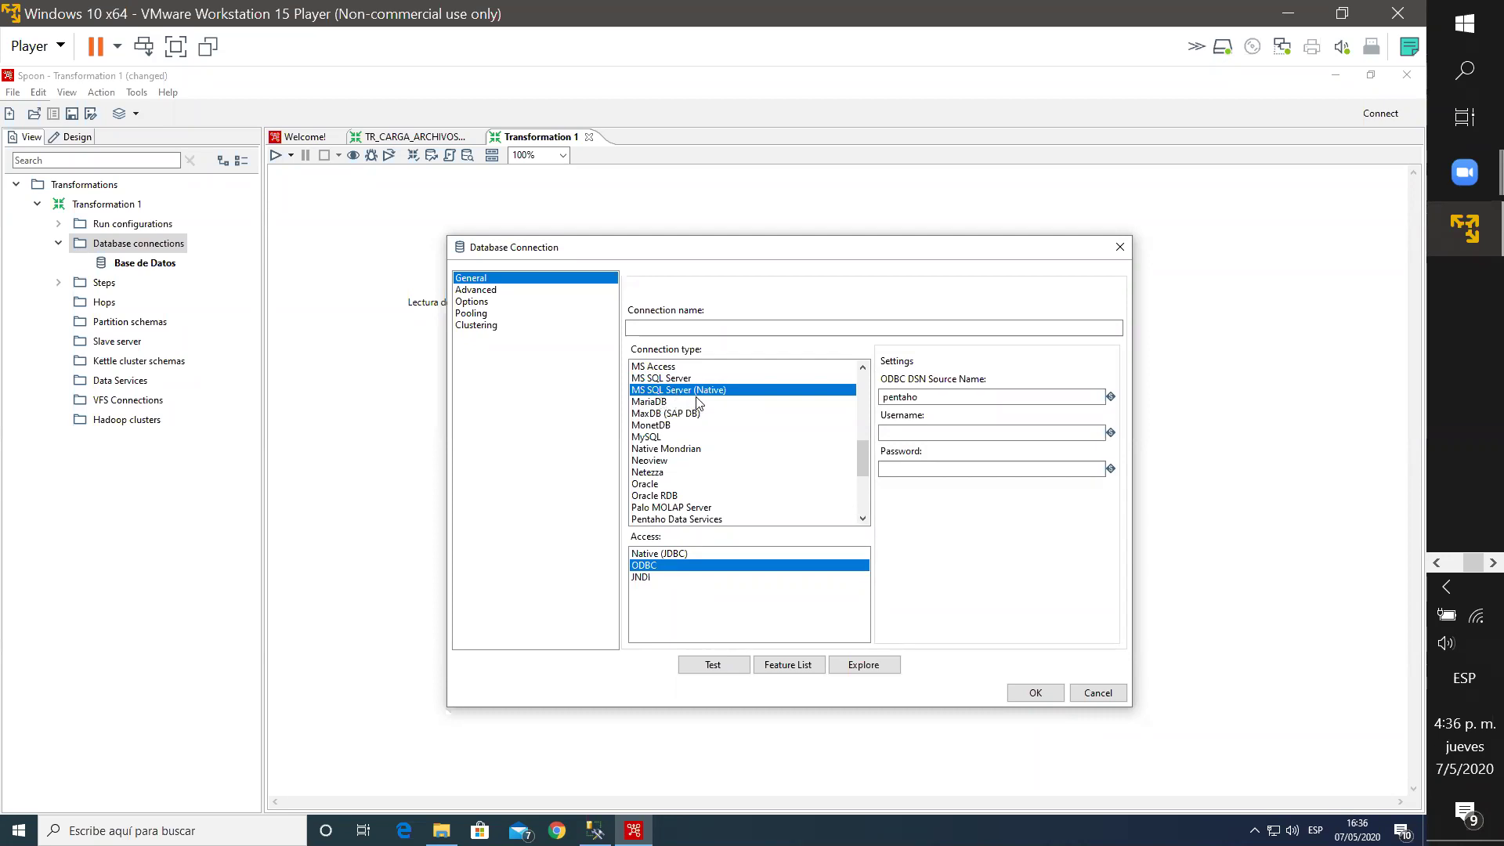
left_click(663, 554)
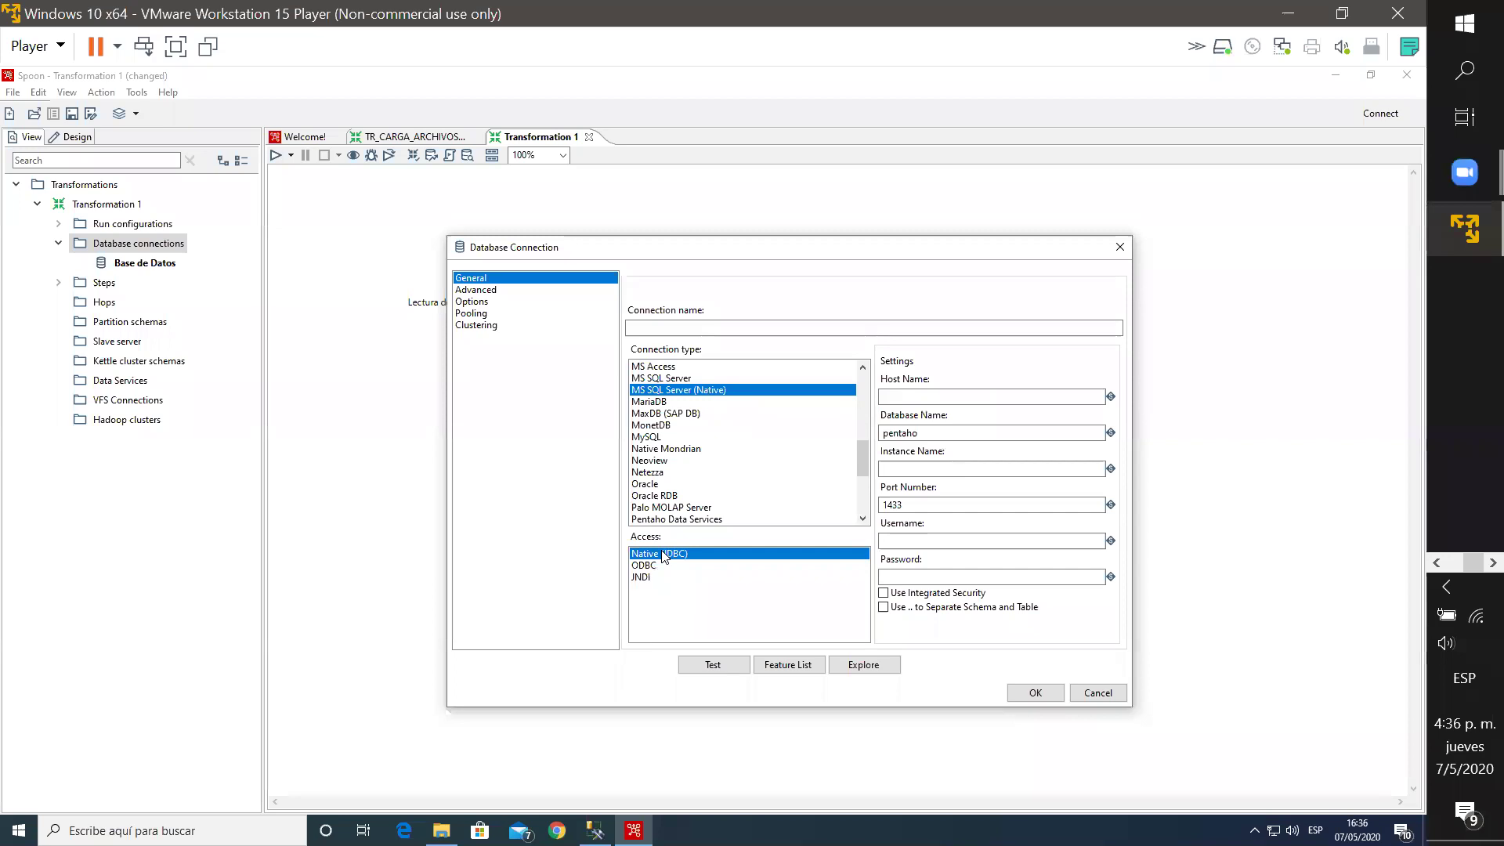
Step: Review the new connection's server settings, check the database in SQL Server Management Studio, and discard the connection
left_click(909, 396)
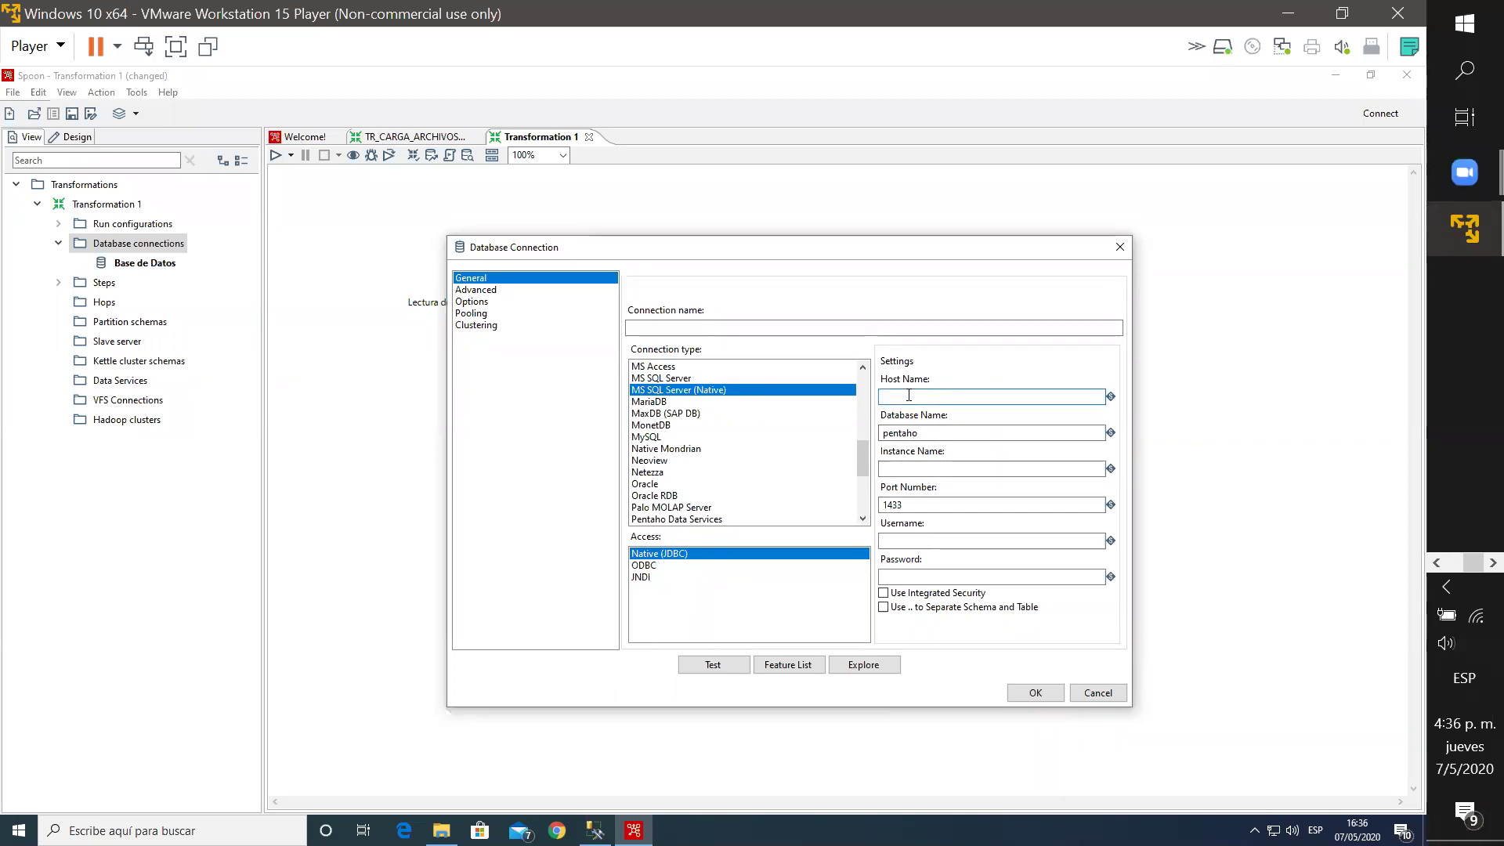
left_click_drag(932, 432, 869, 423)
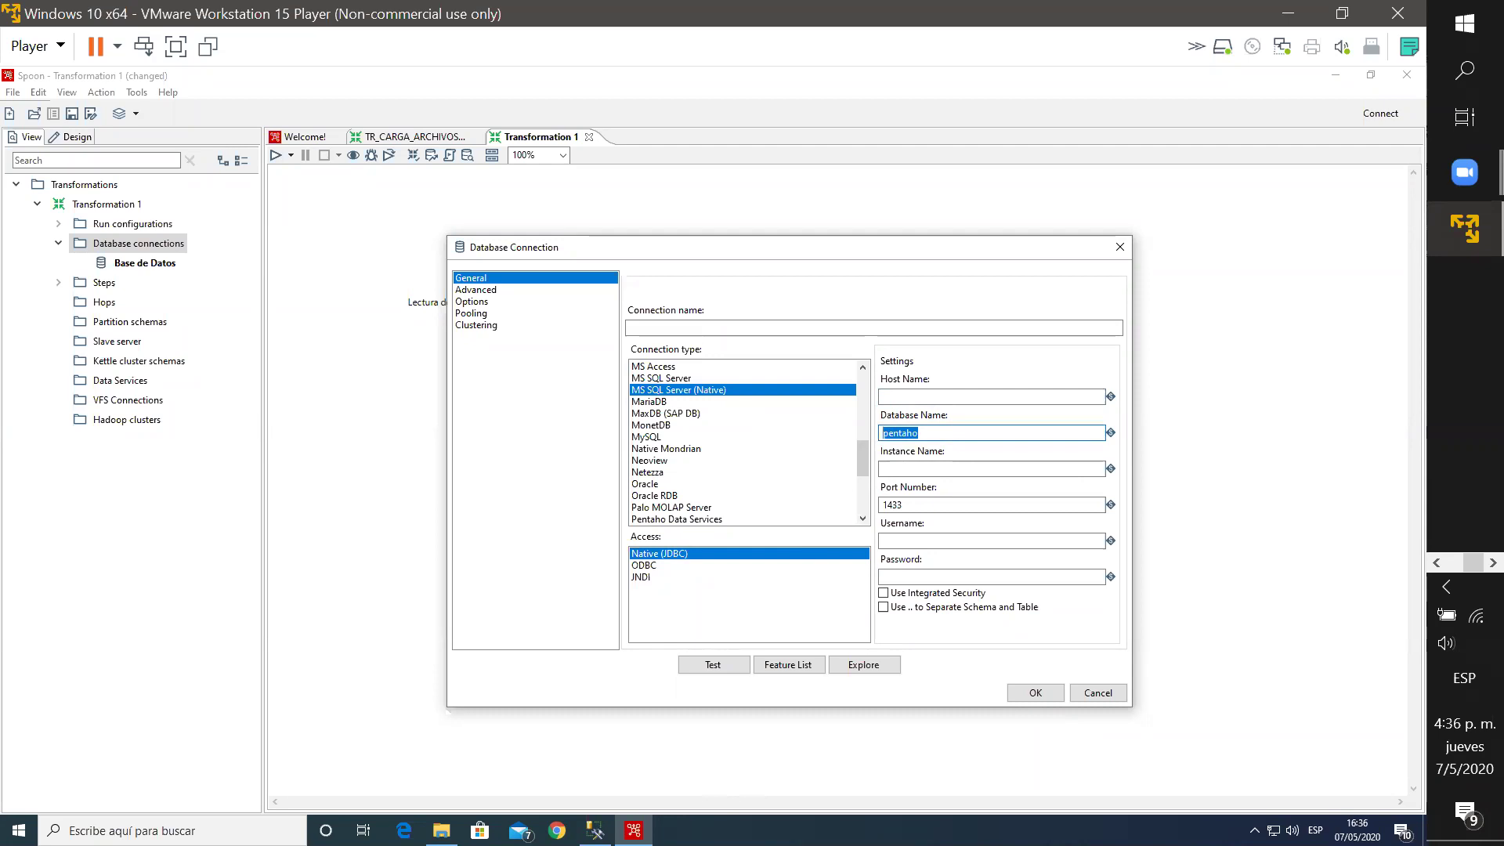
left_click(596, 830)
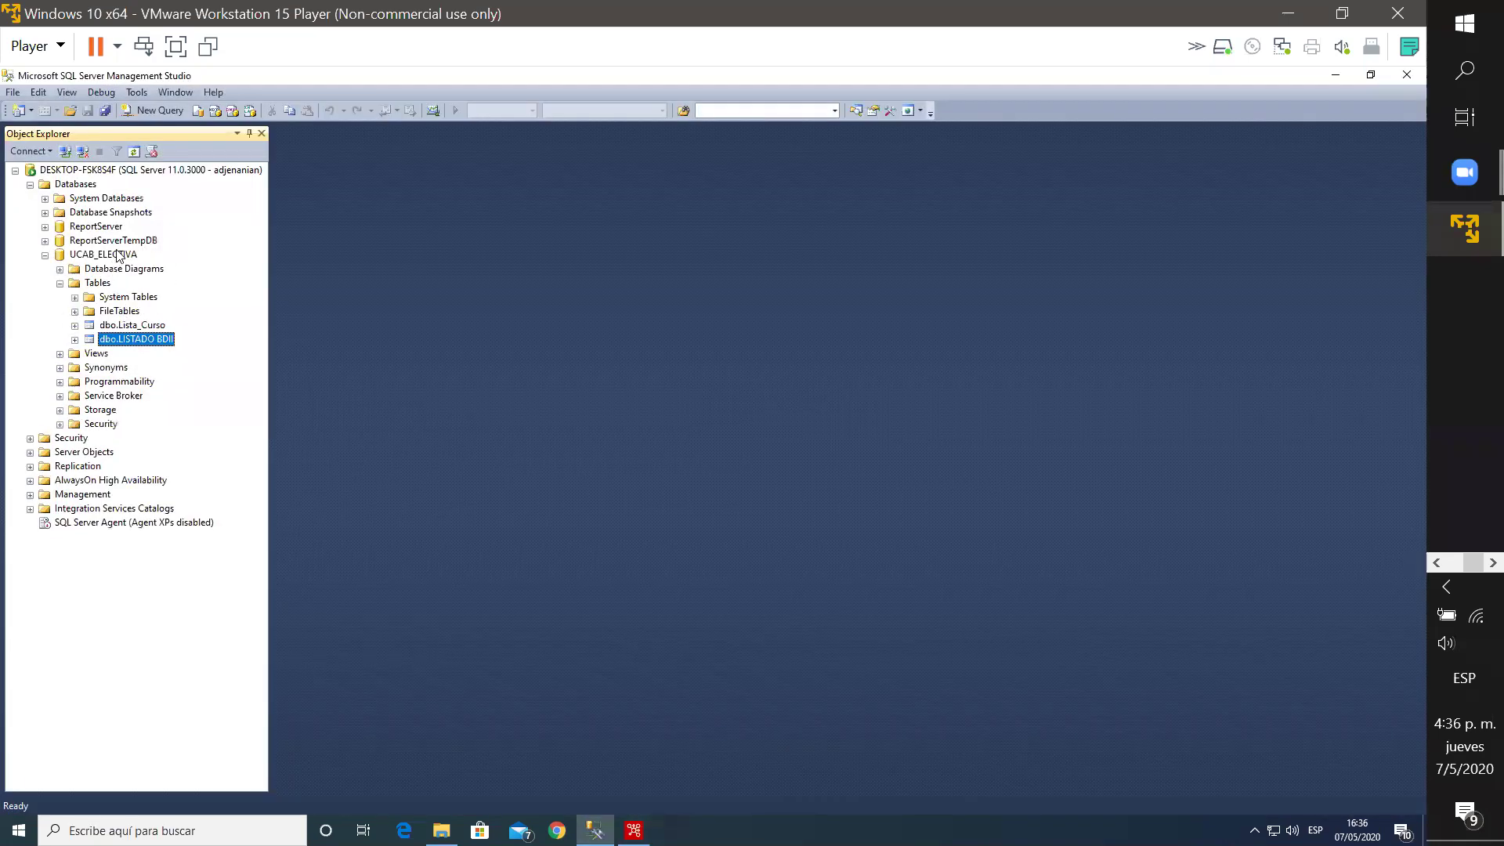
left_click(1331, 76)
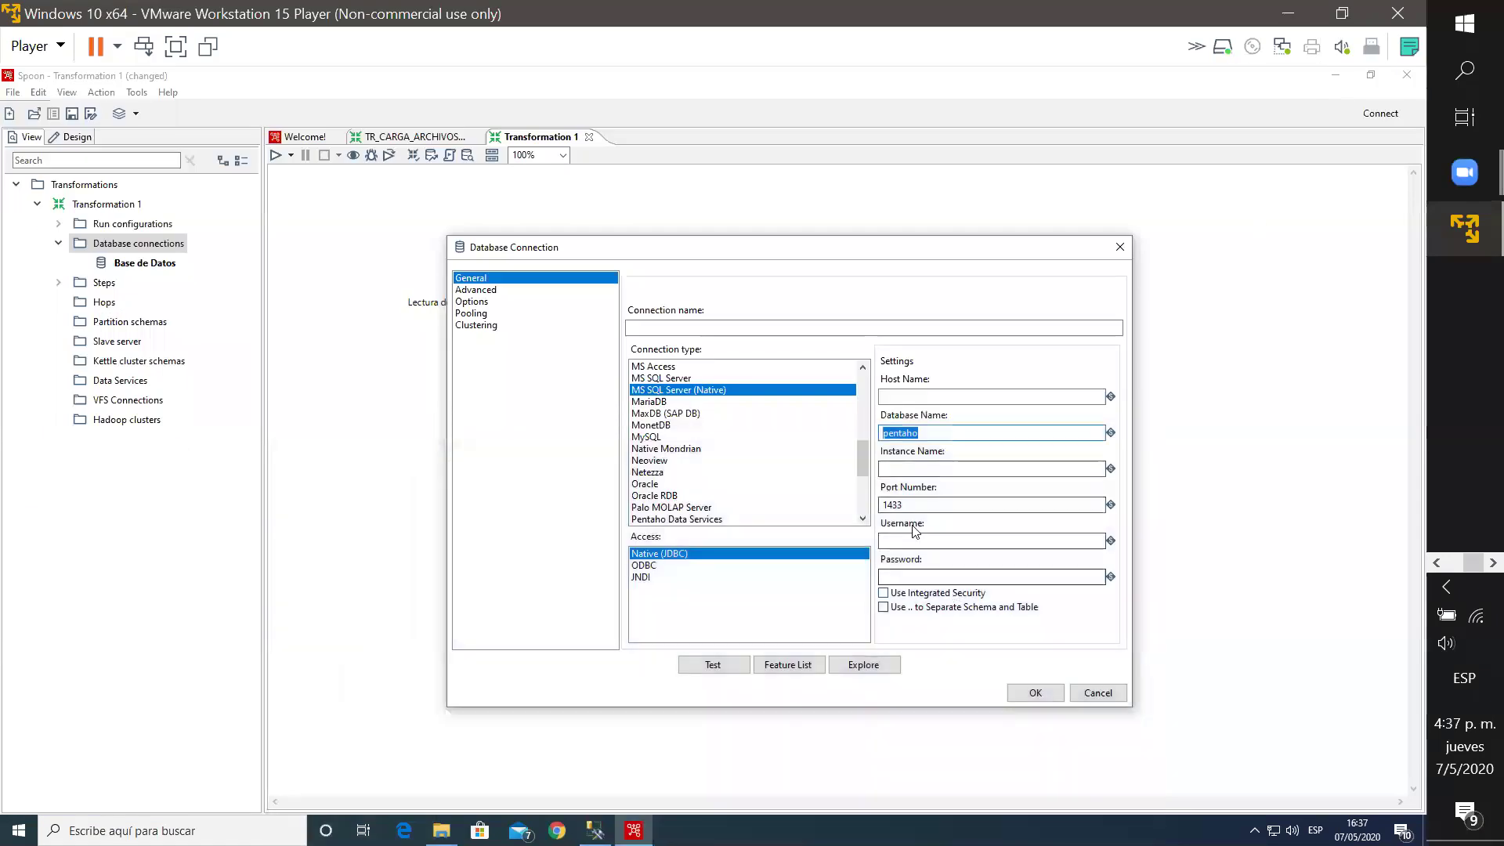
left_click_drag(912, 504, 879, 505)
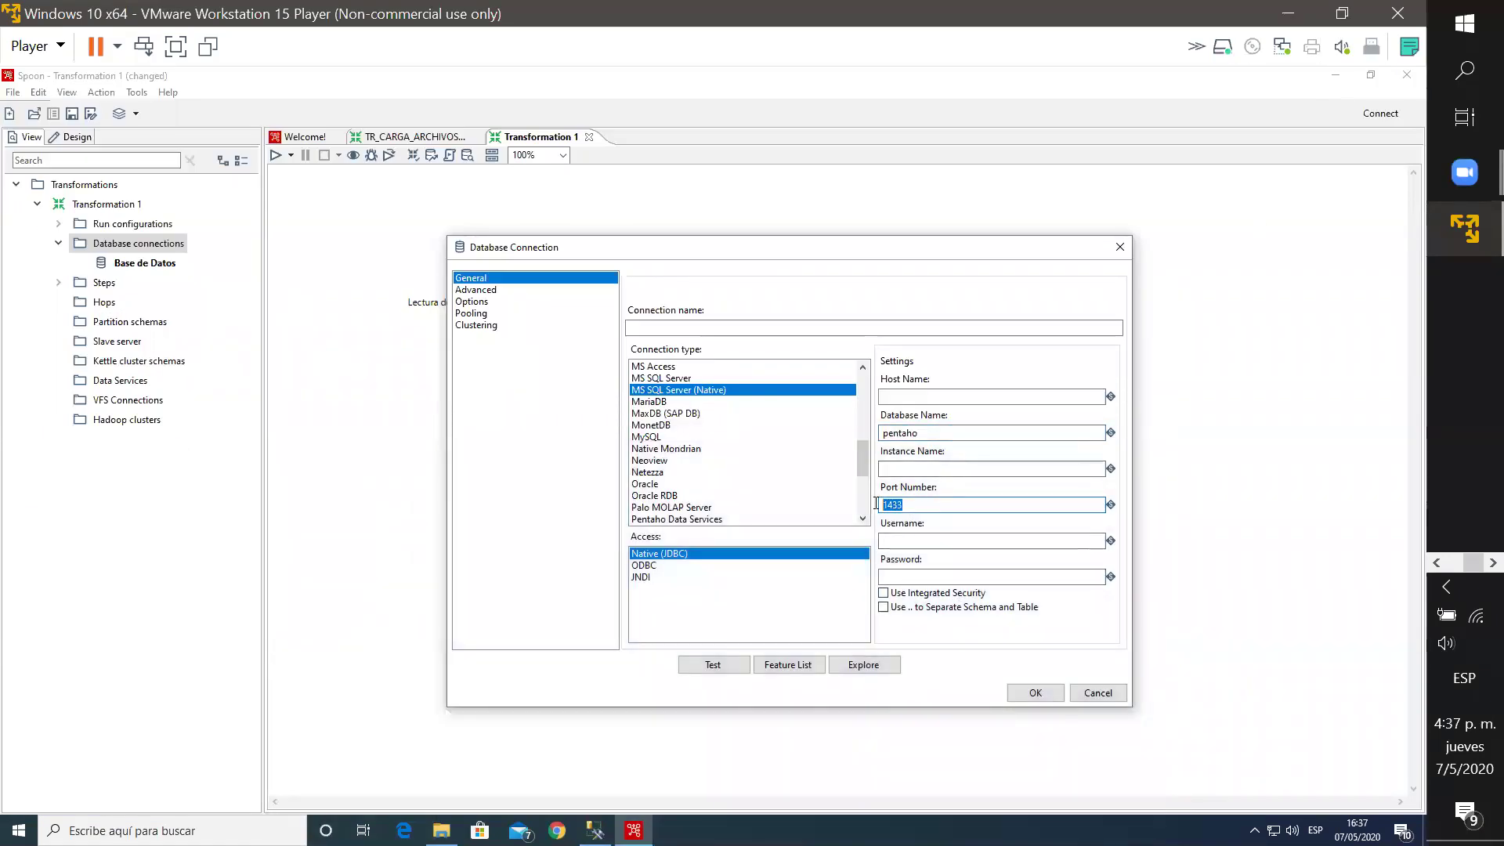
left_click(920, 579)
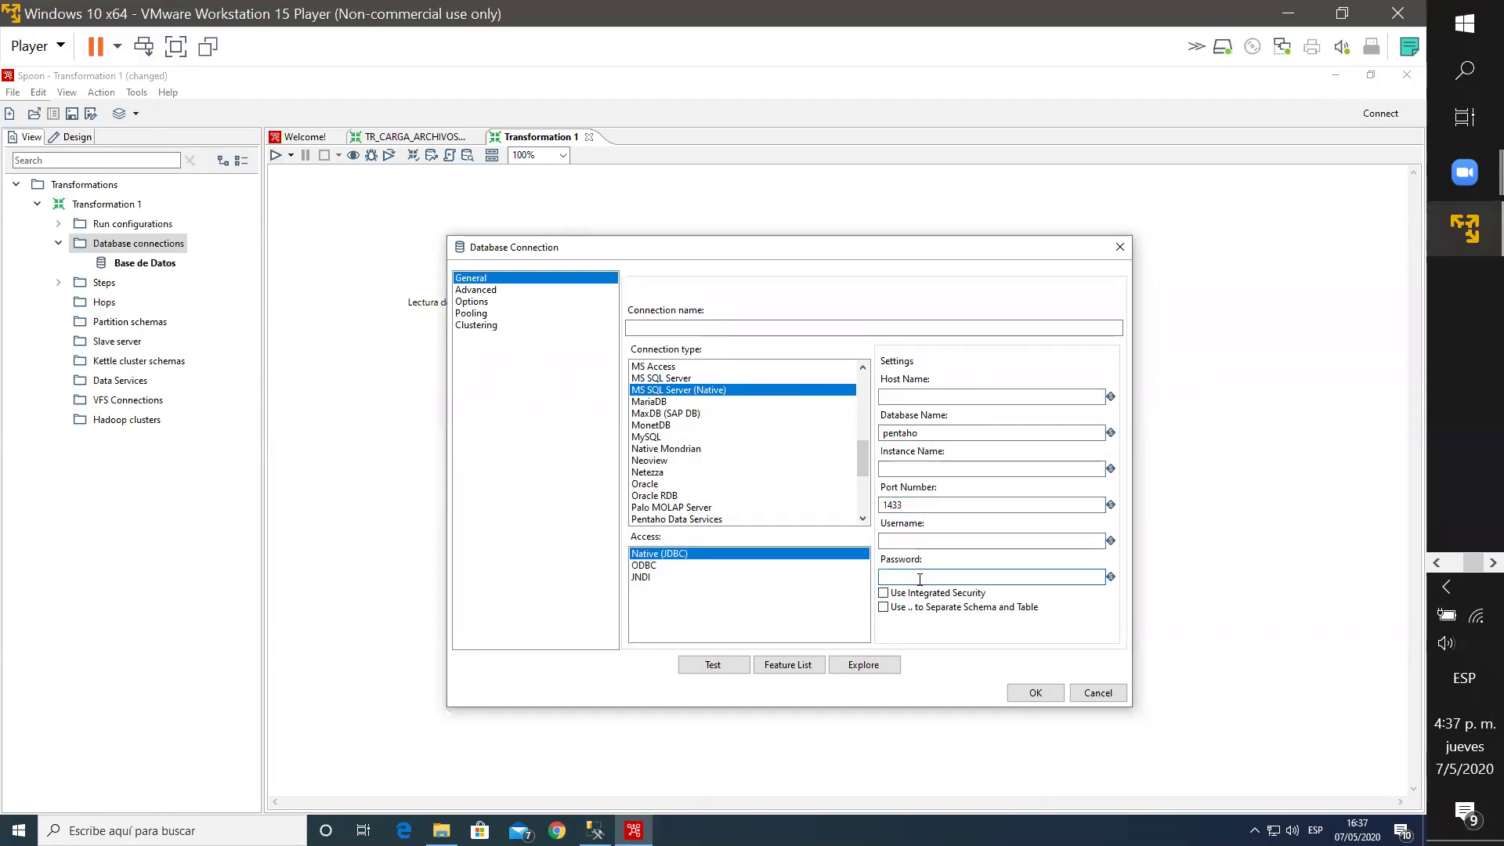
left_click(1096, 693)
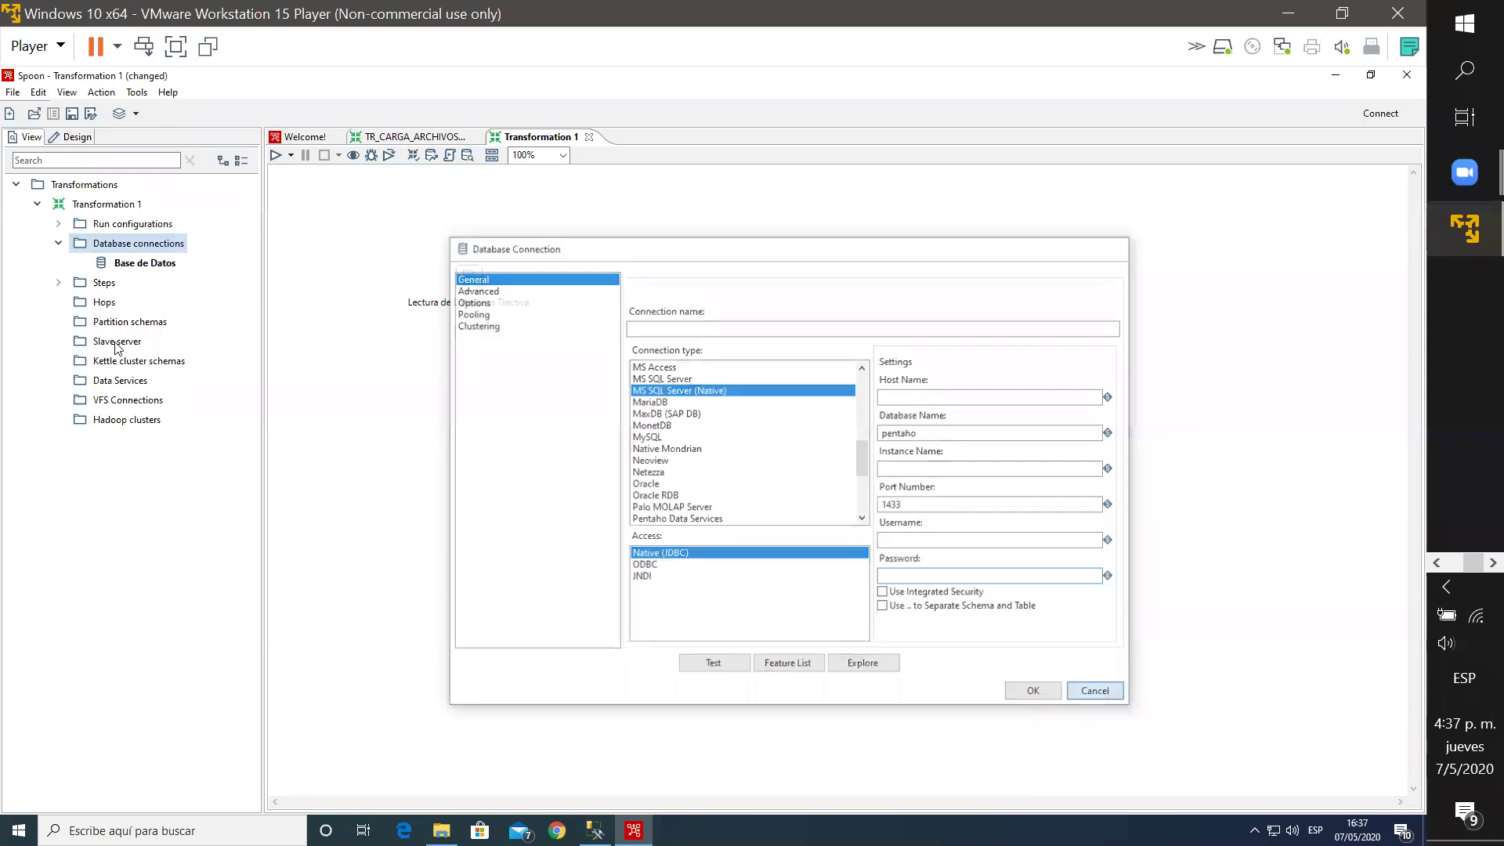
Step: Open the existing Base de Datos connection, review its database and login settings, and test it
left_click(135, 266)
right_click(135, 267)
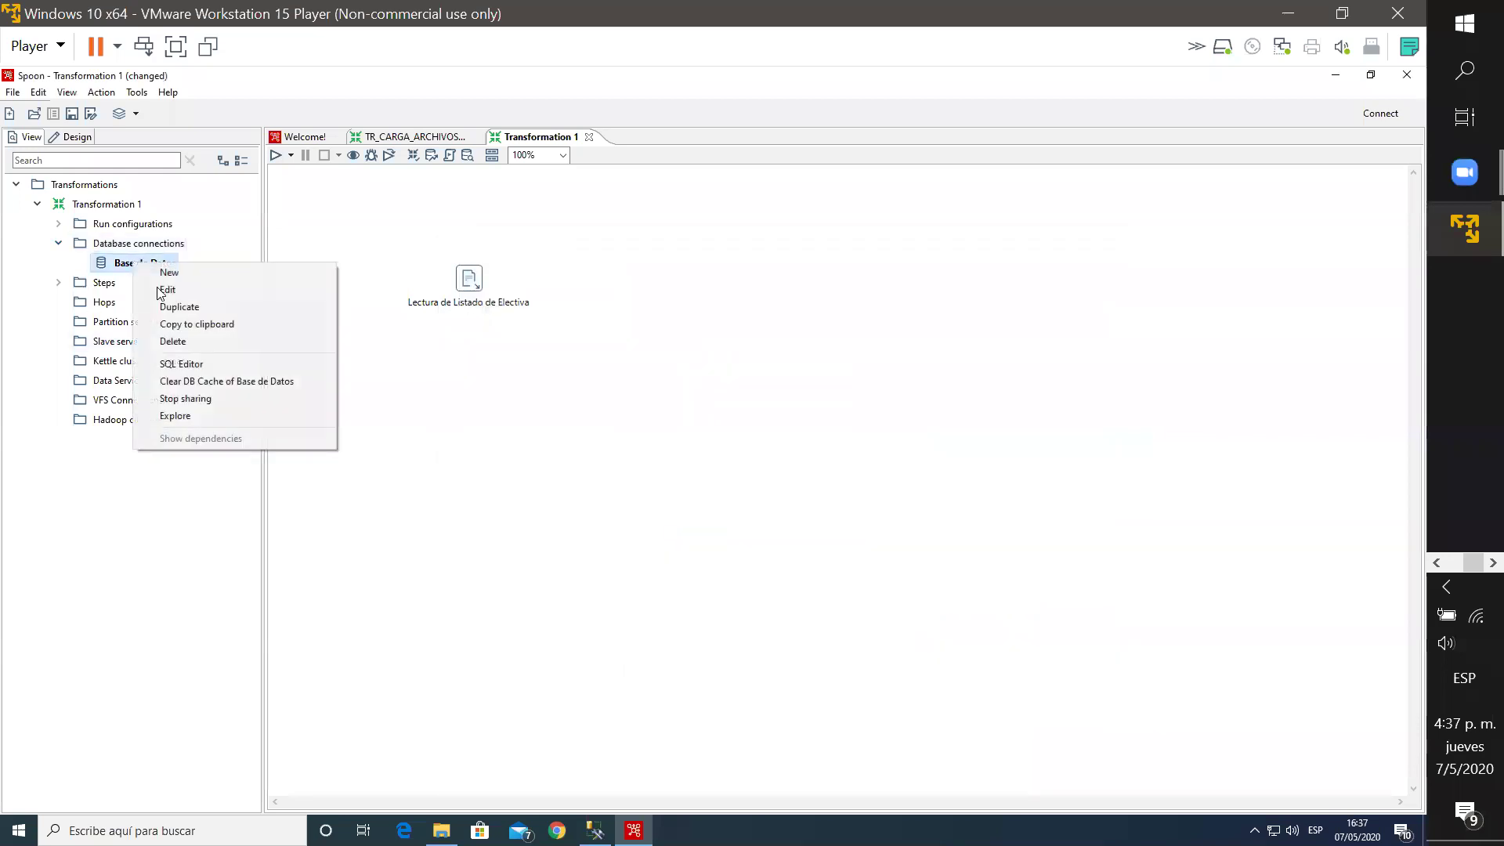
left_click(218, 290)
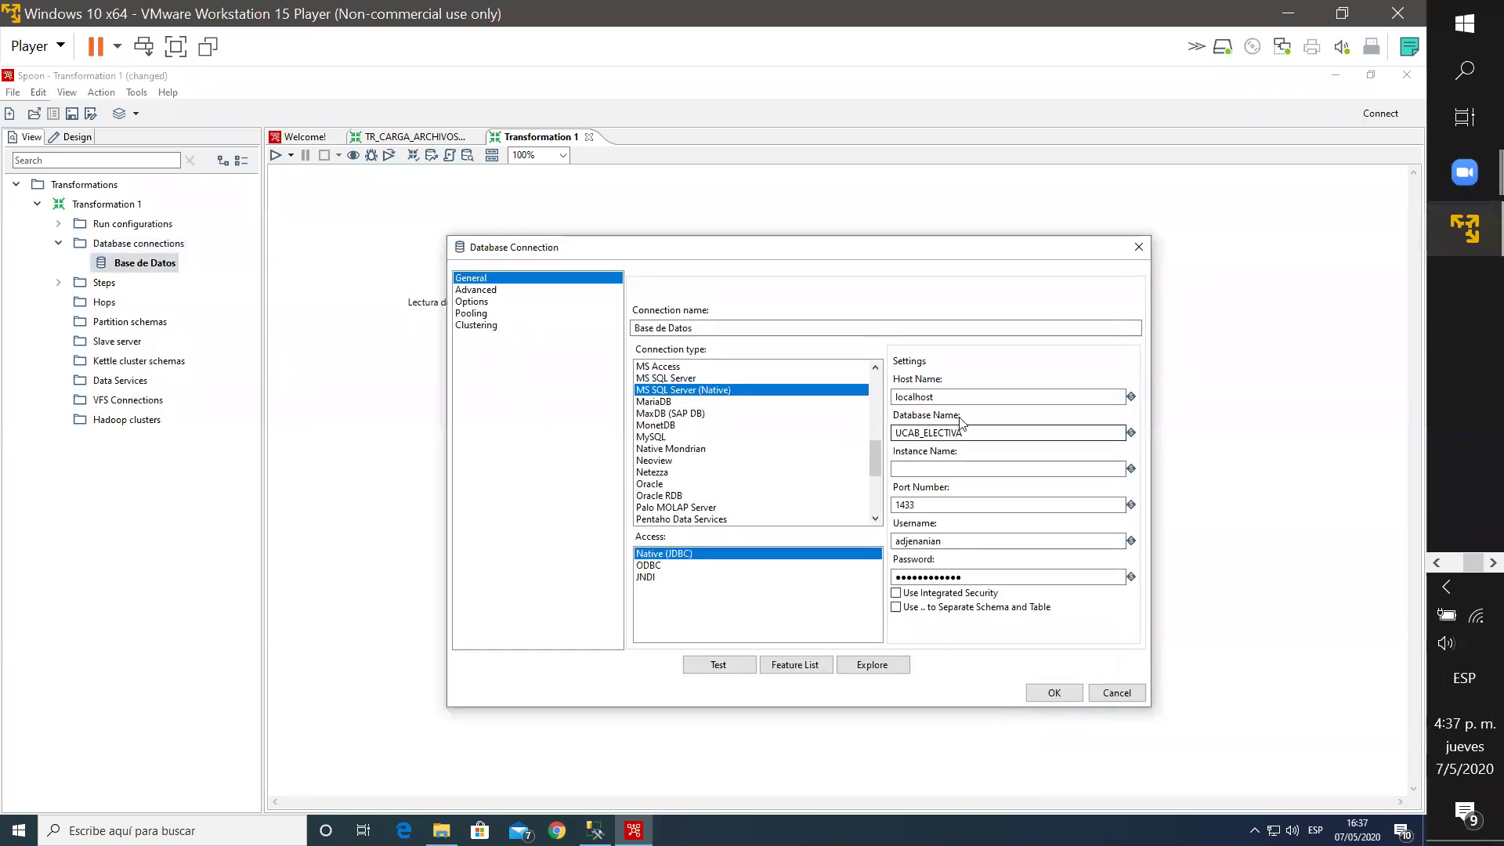
left_click(979, 432)
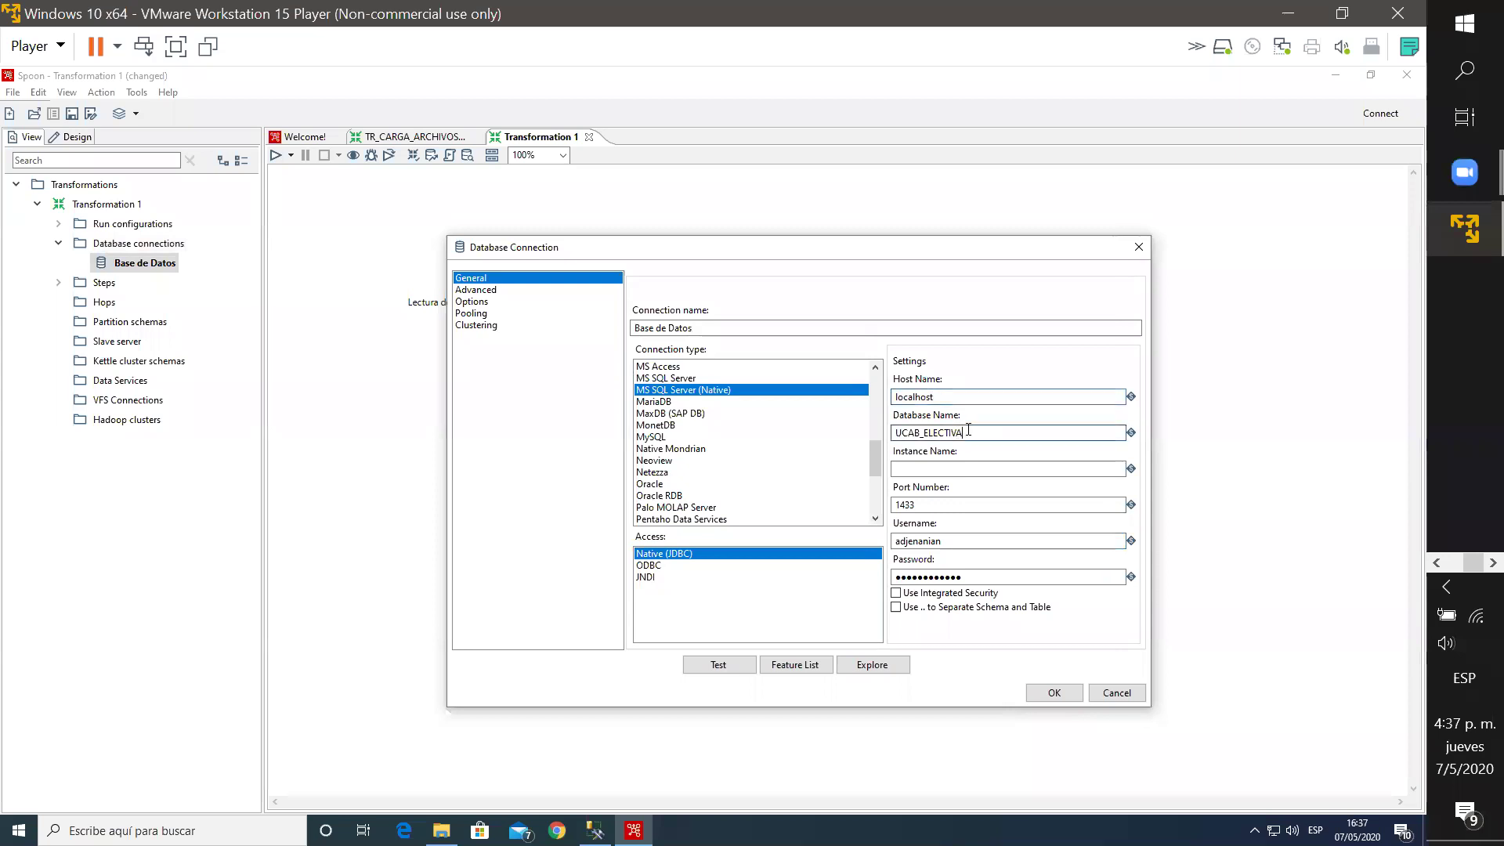
key("Tab")
key("Tab")
key("Tab")
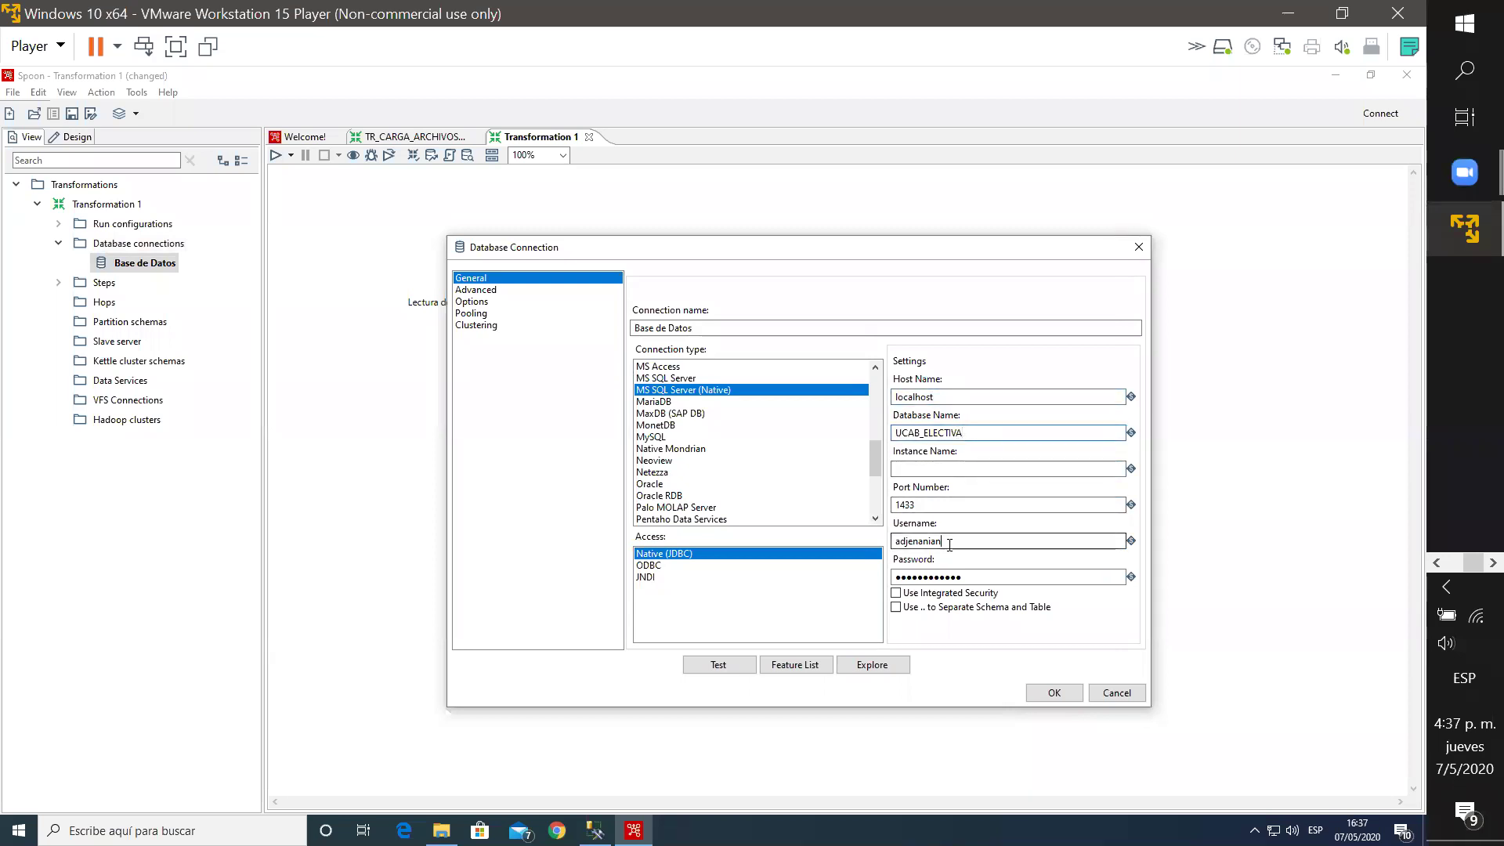
left_click(959, 577)
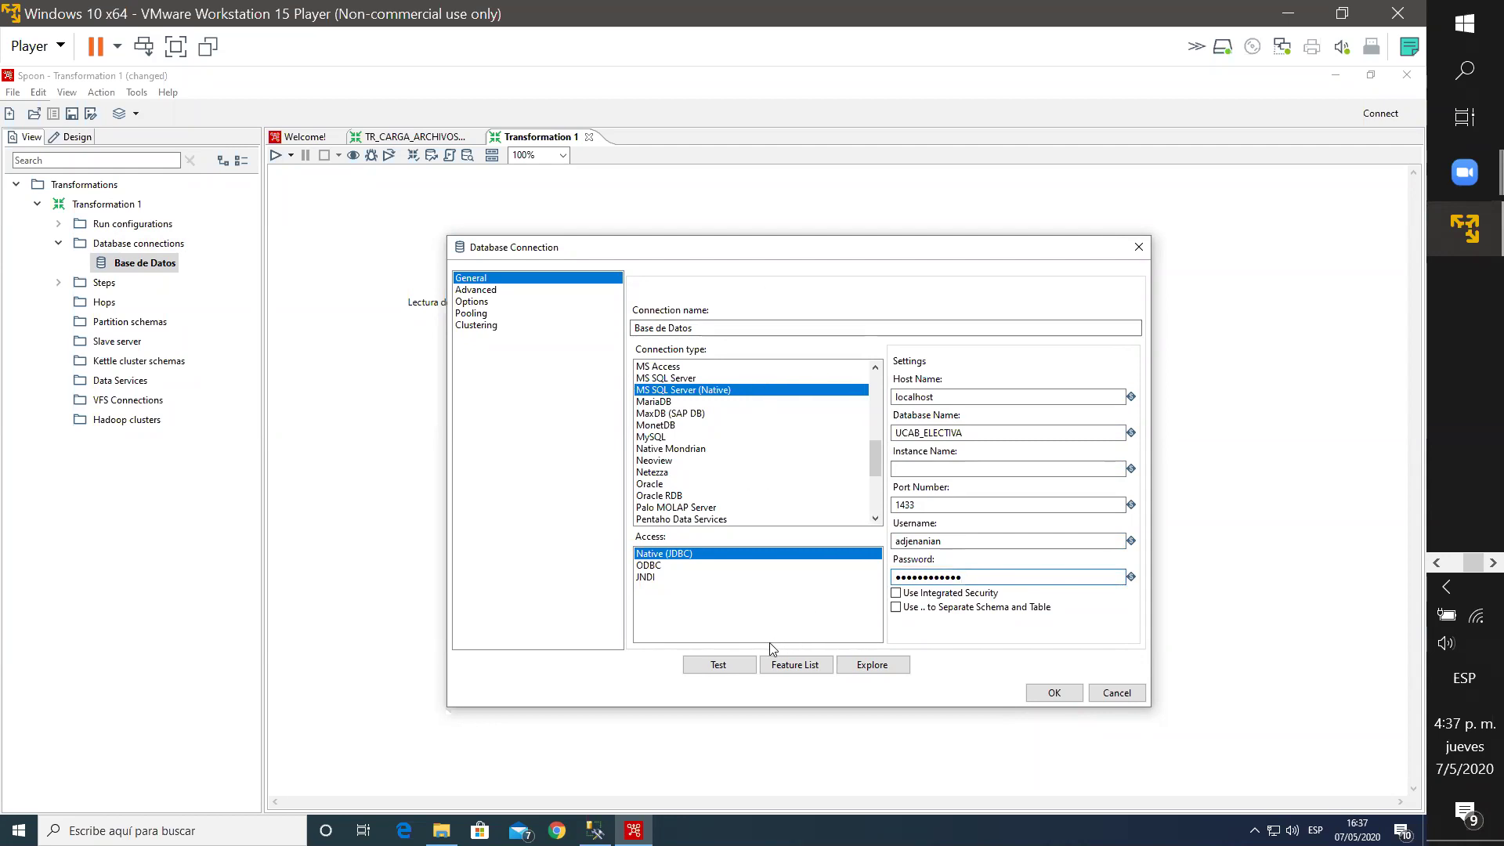
left_click(731, 666)
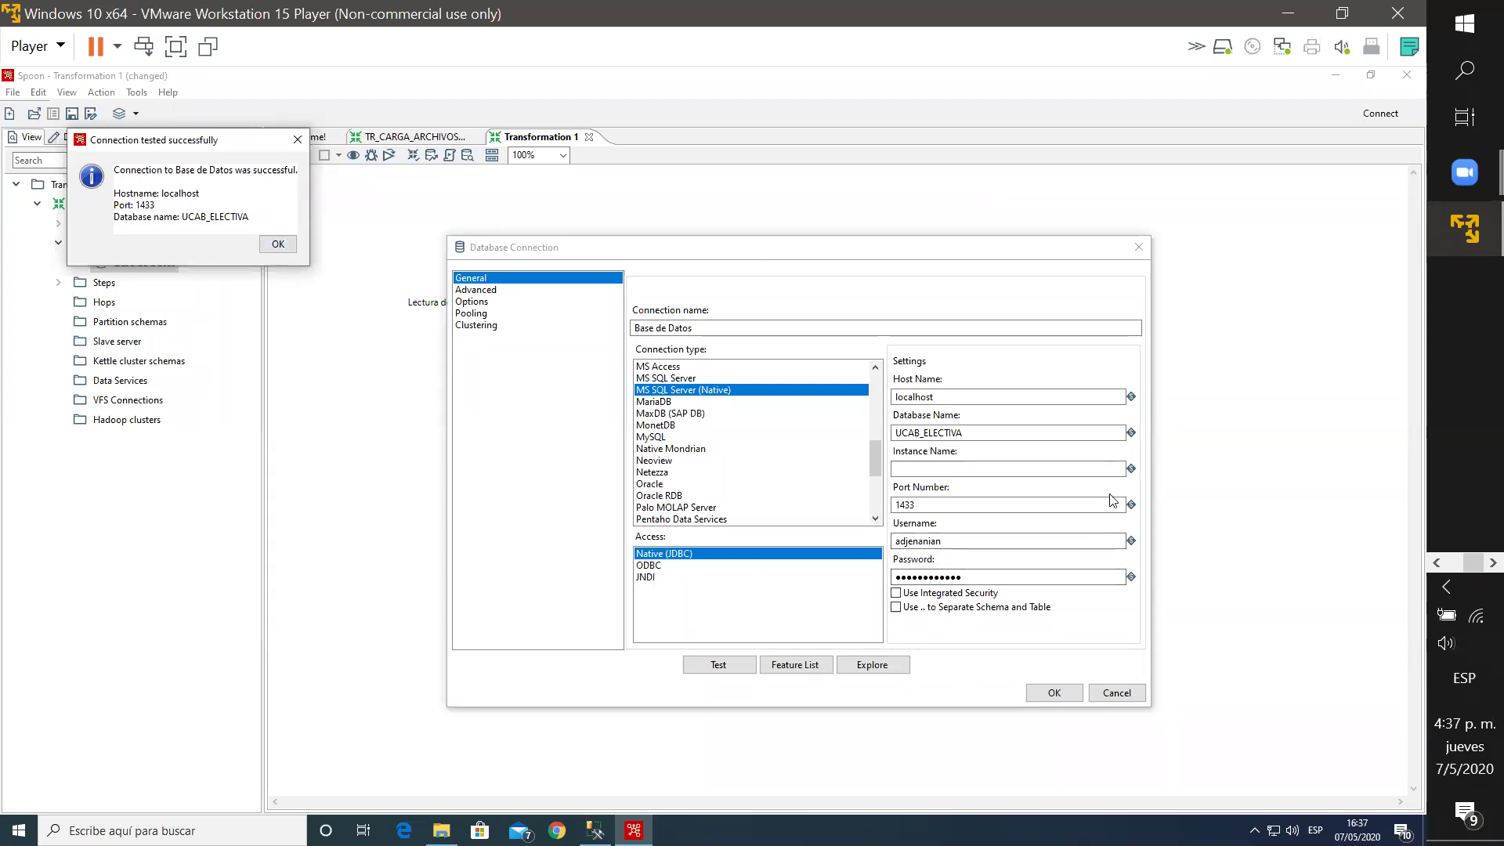
left_click(278, 244)
Step: Switch to File Explorer and browse to the lib folder inside C:\pdi-ce-9.0.0.0-423\data-integration
left_click(442, 831)
right_click(442, 830)
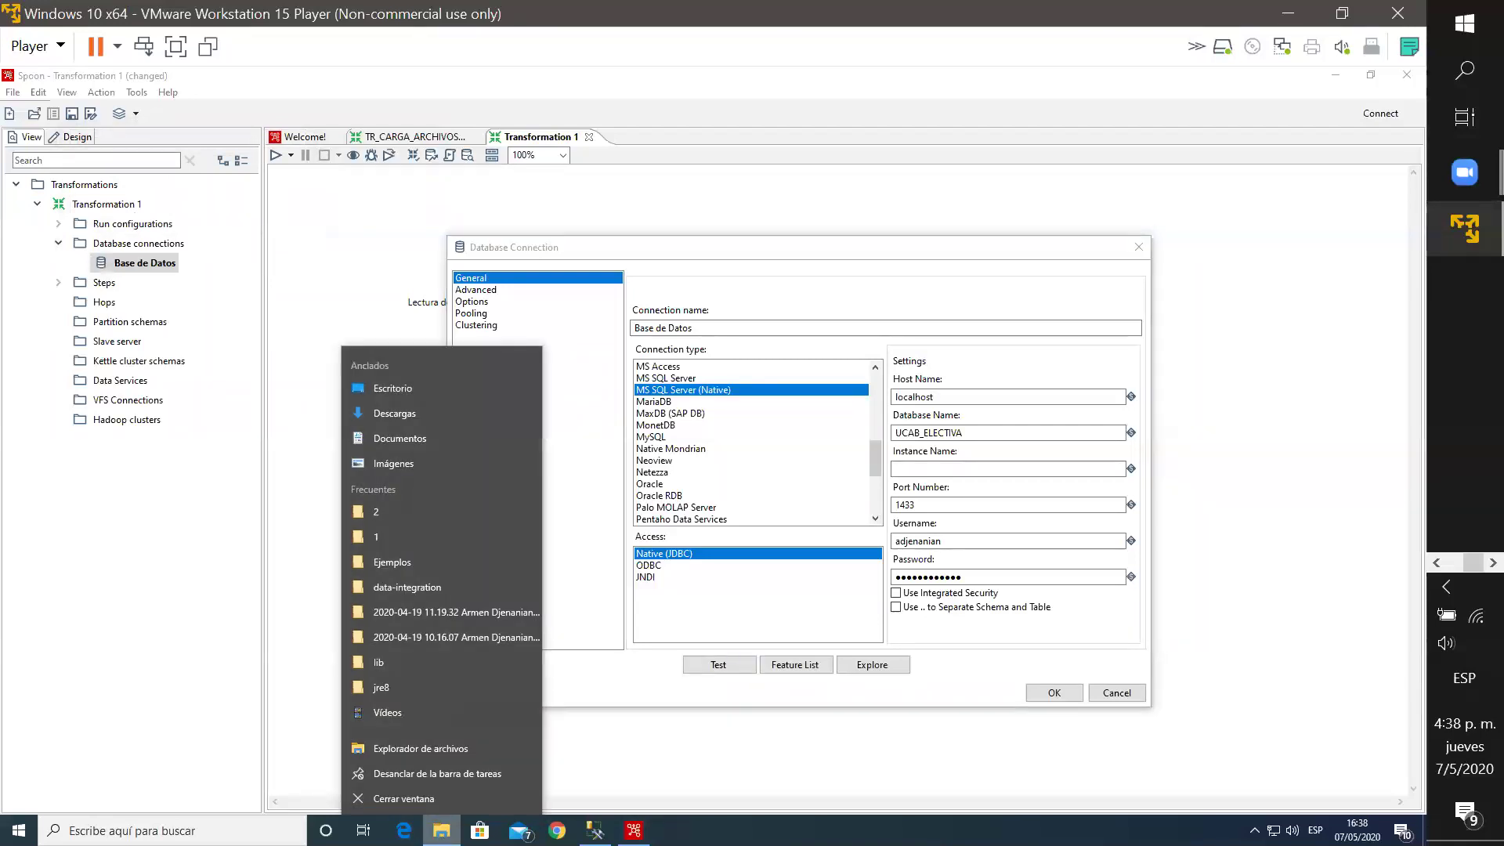
left_click(455, 749)
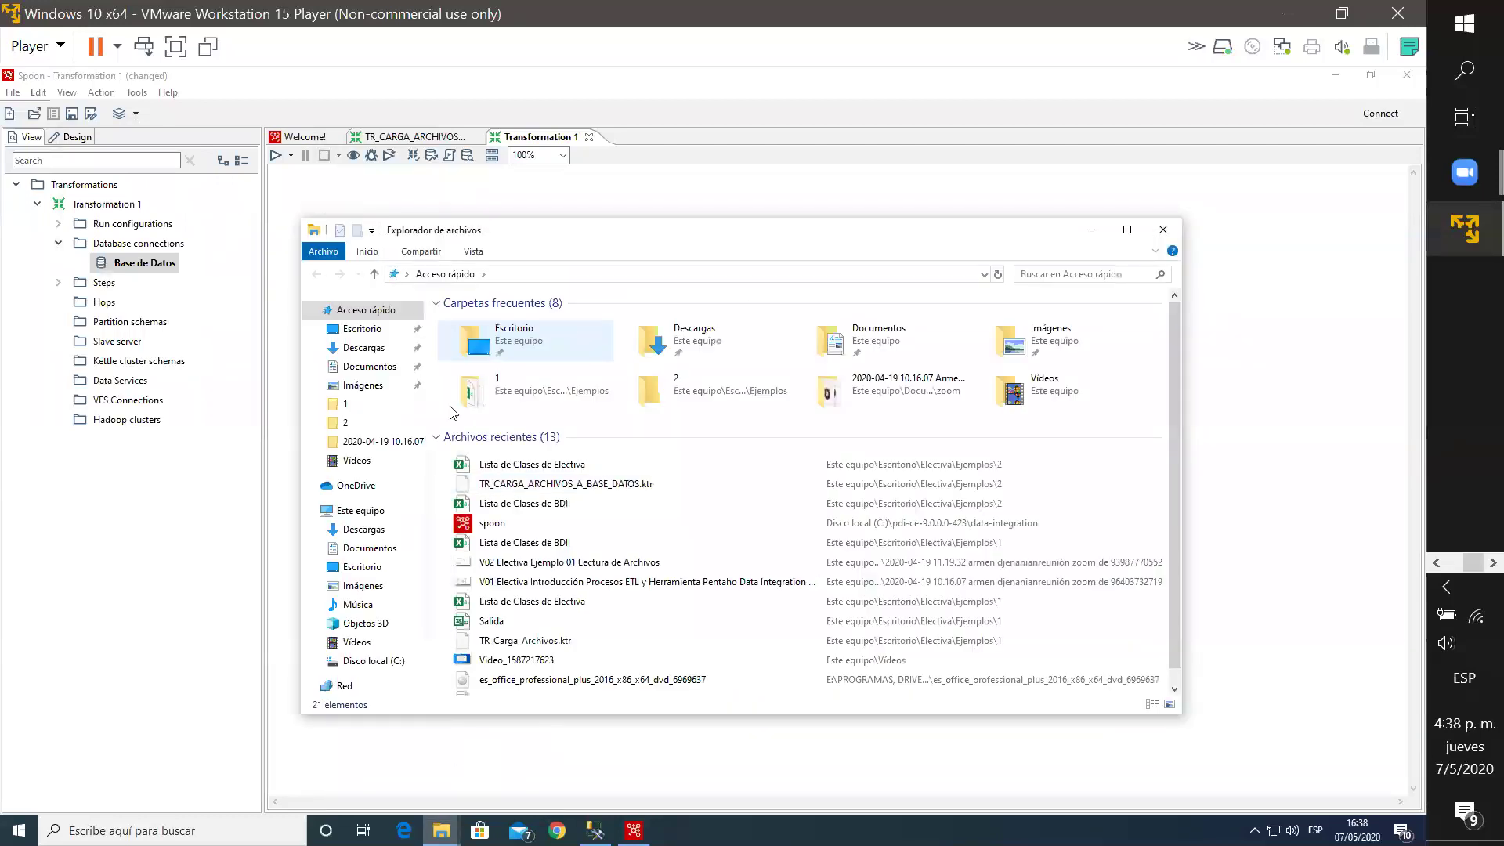
left_click(380, 511)
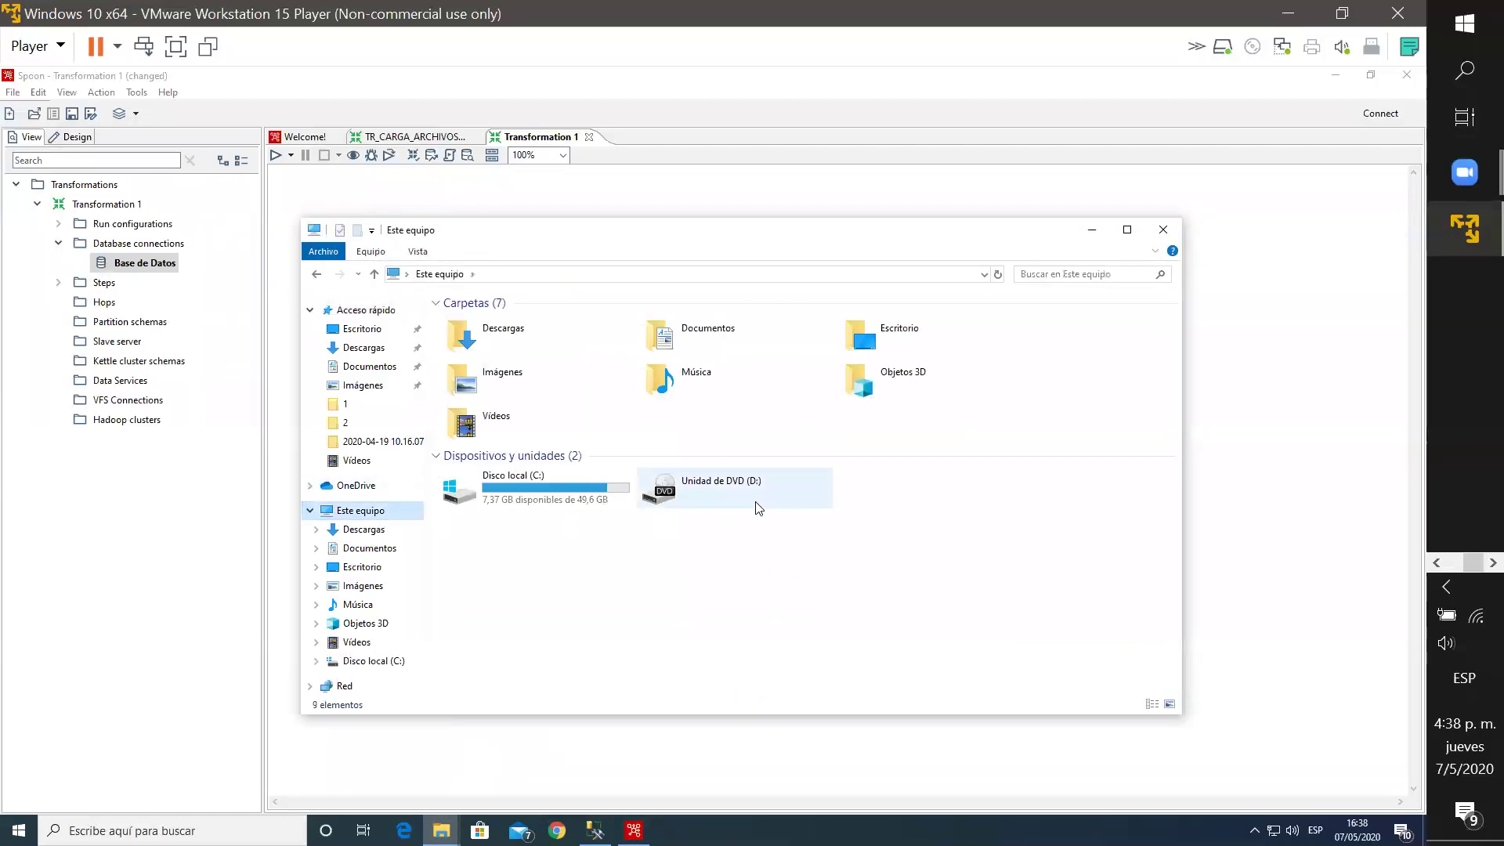
double_click(594, 498)
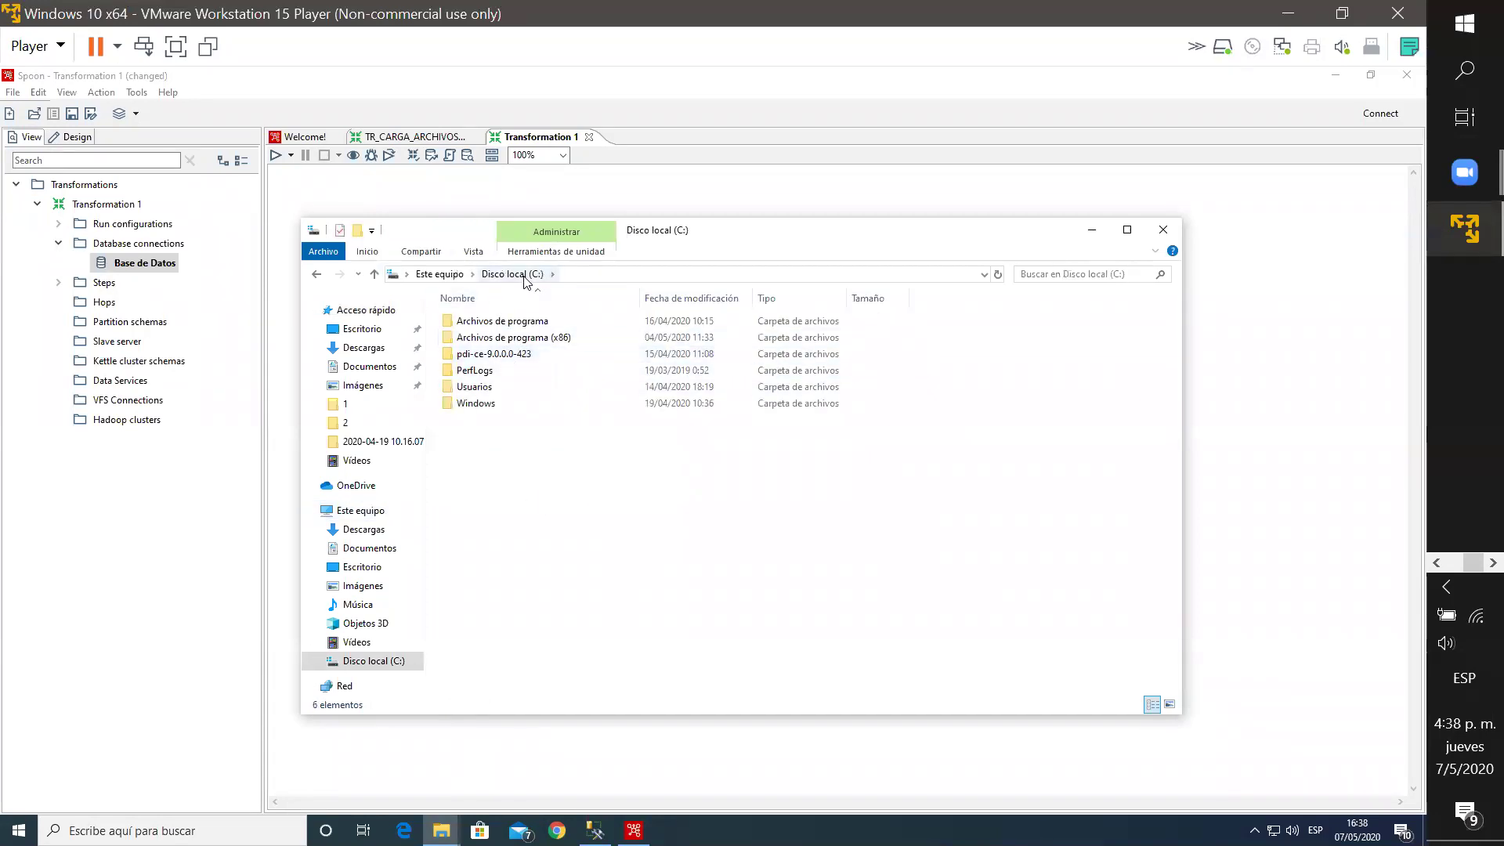
double_click(506, 353)
double_click(503, 324)
left_click(483, 455)
double_click(483, 456)
Step: Locate the sqljdbc42 driver file in the lib folder, and close the folder window and the Base de Datos connection settings
scroll(587, 424, "down", 20)
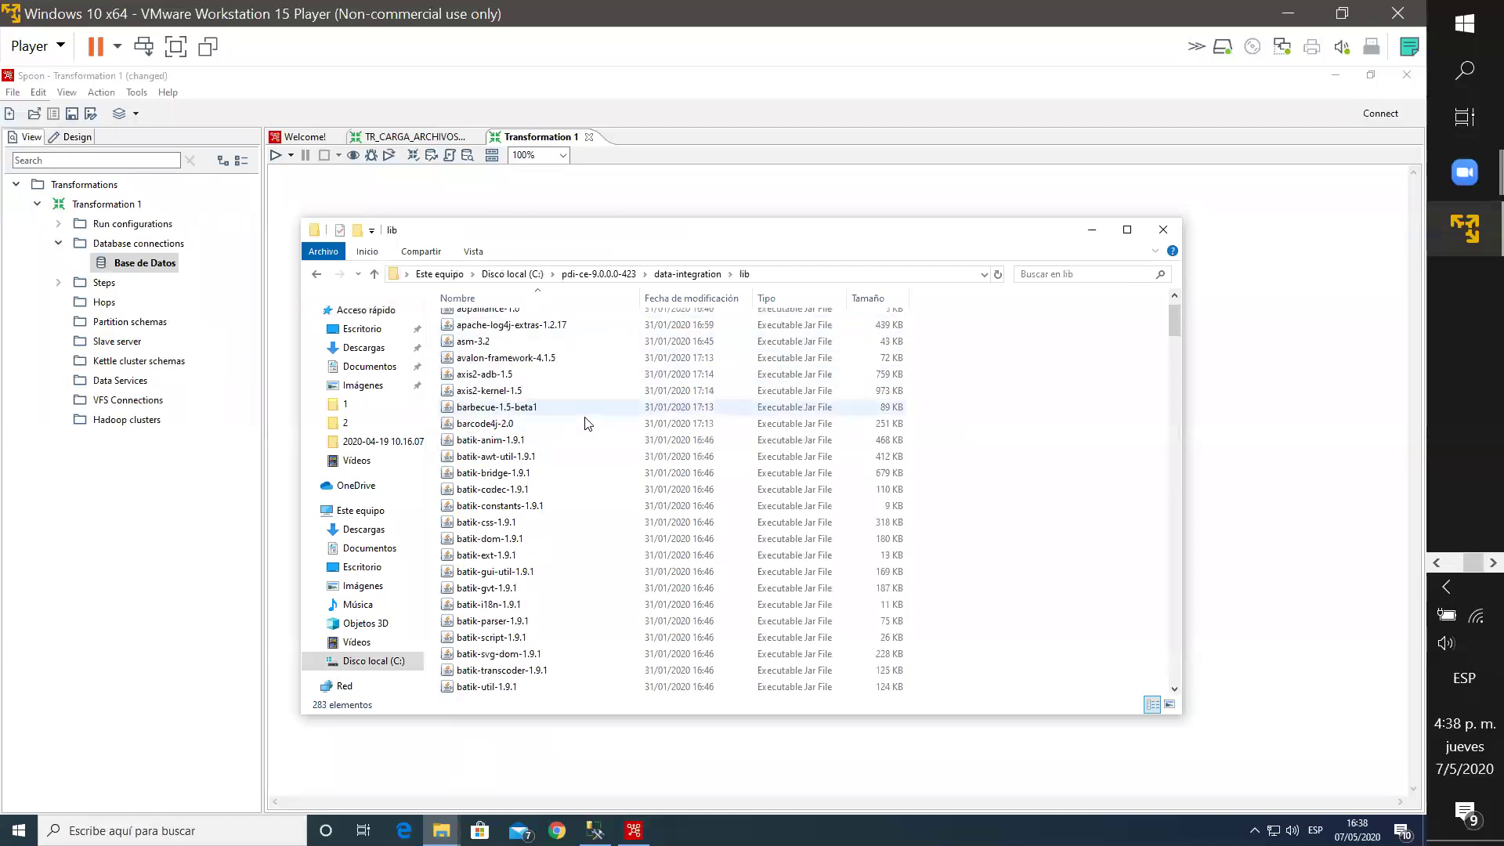
scroll(588, 424, "down", 20)
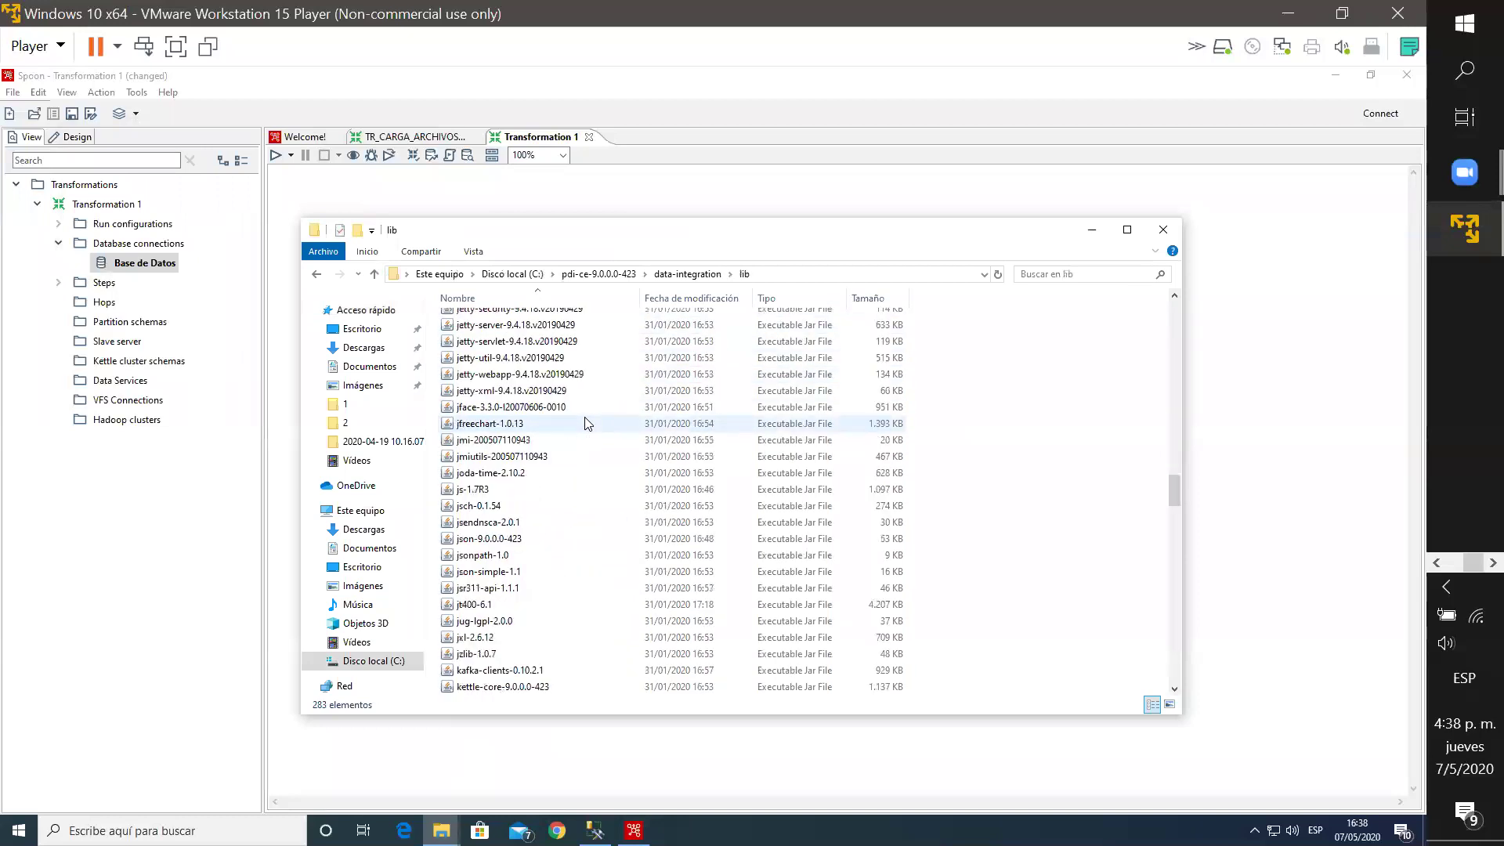
scroll(588, 424, "down", 20)
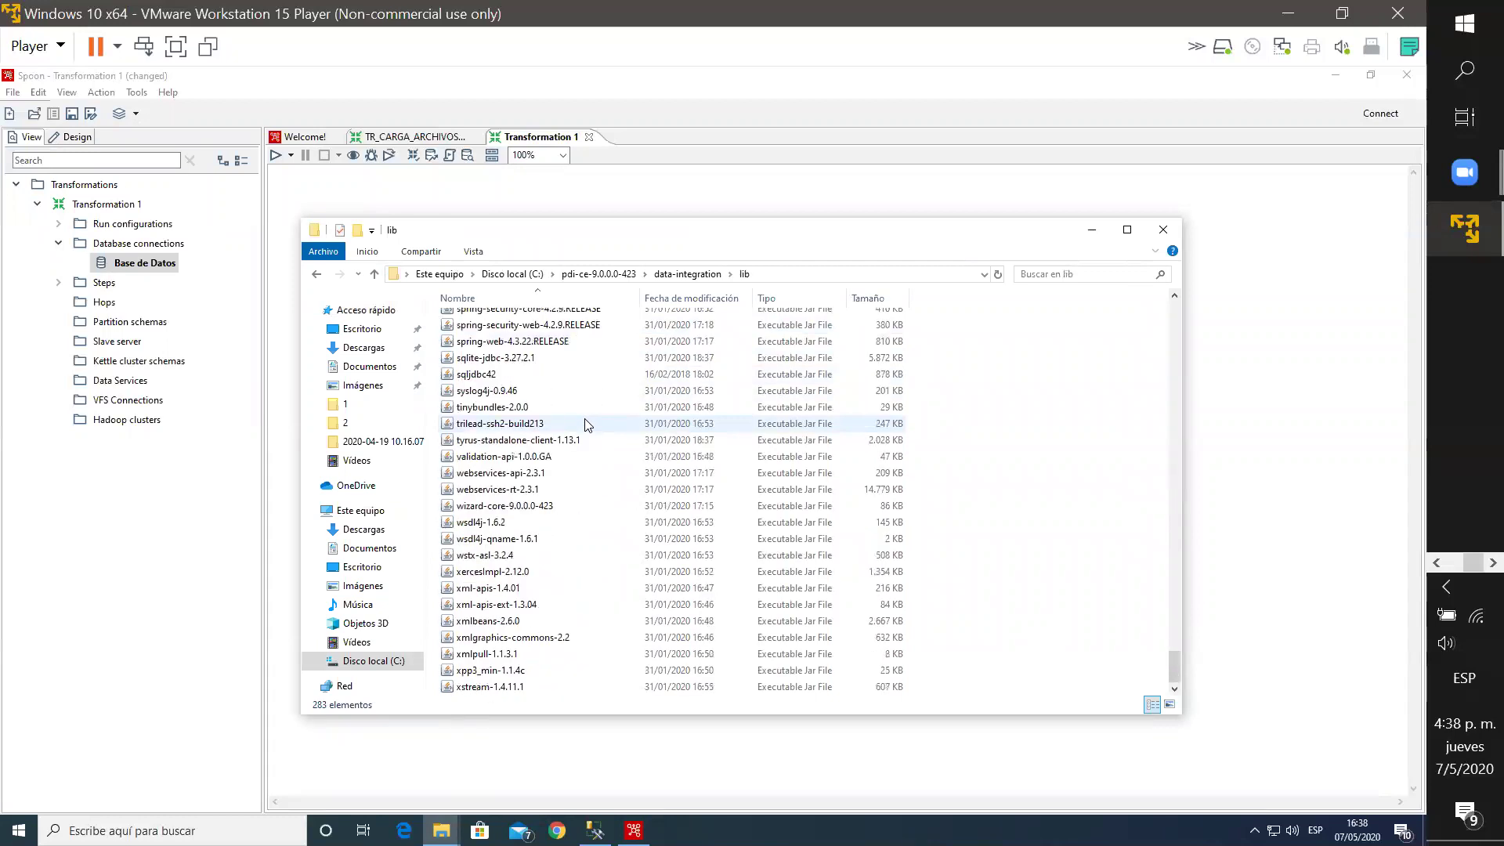
left_click(587, 423)
type("sqlite")
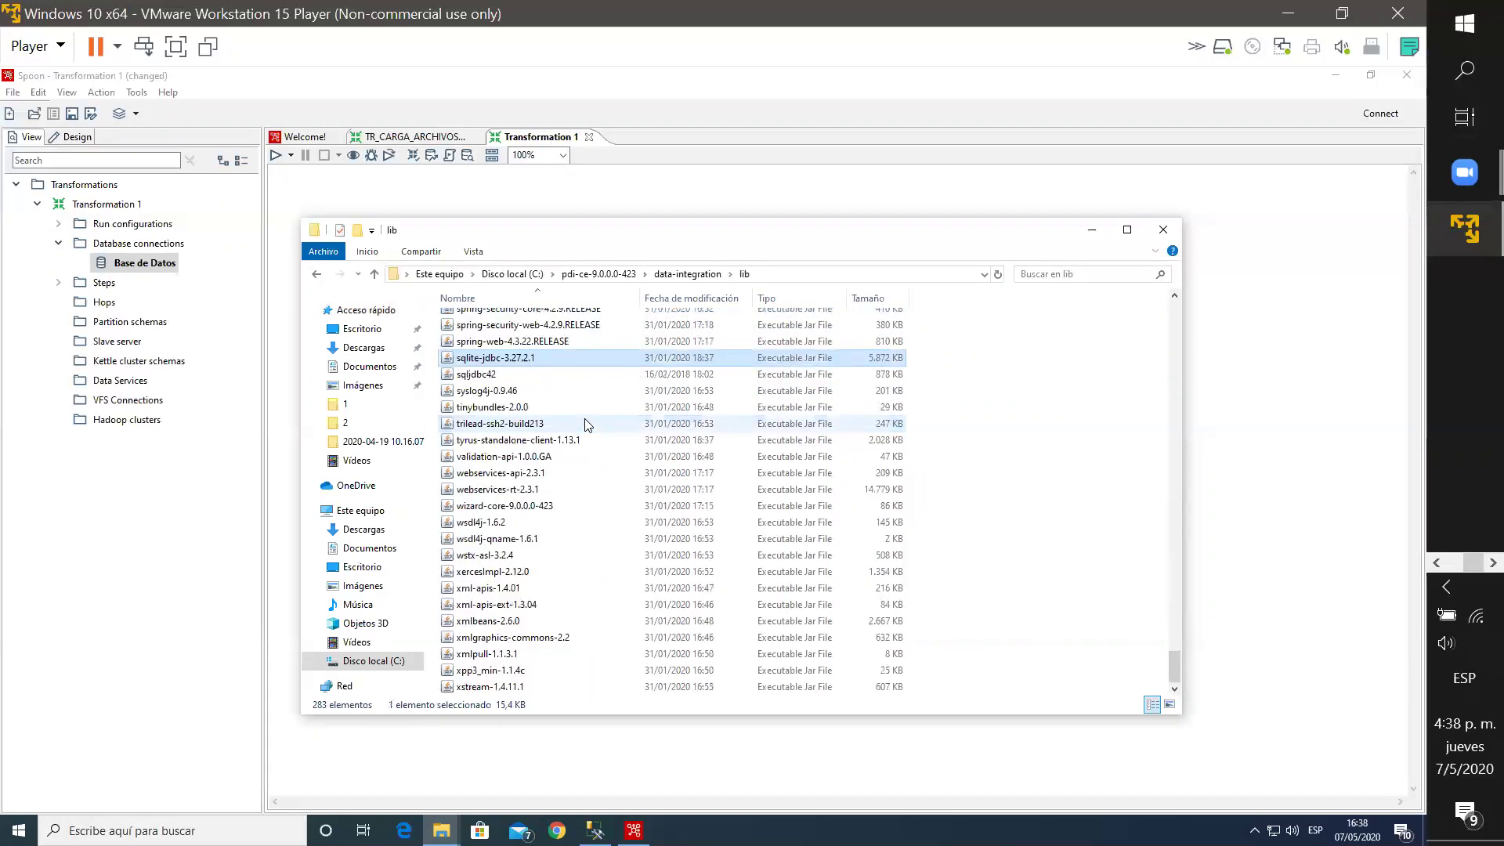
left_click(538, 374)
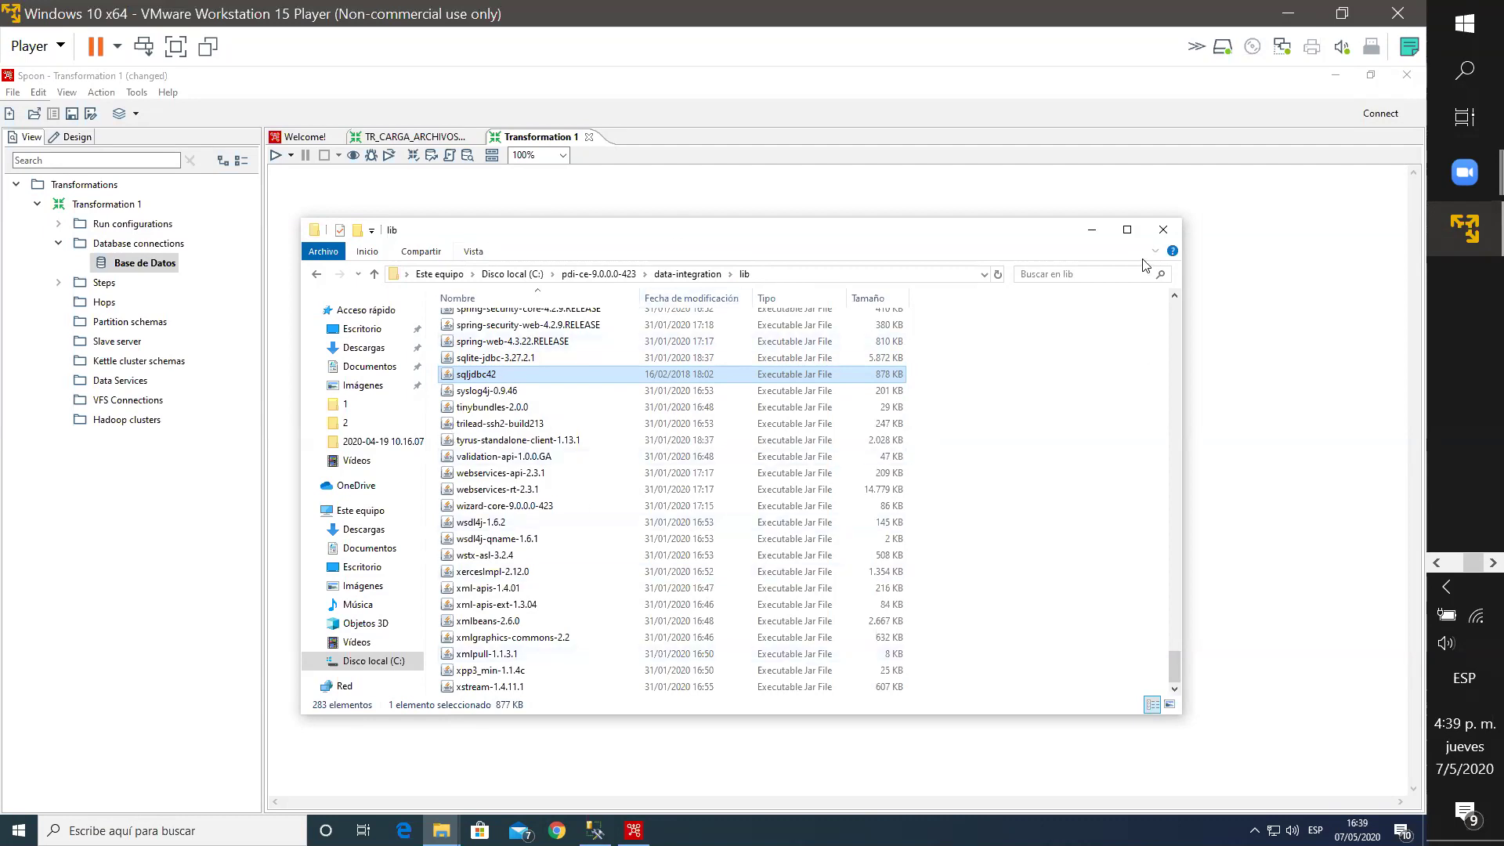
left_click(1162, 229)
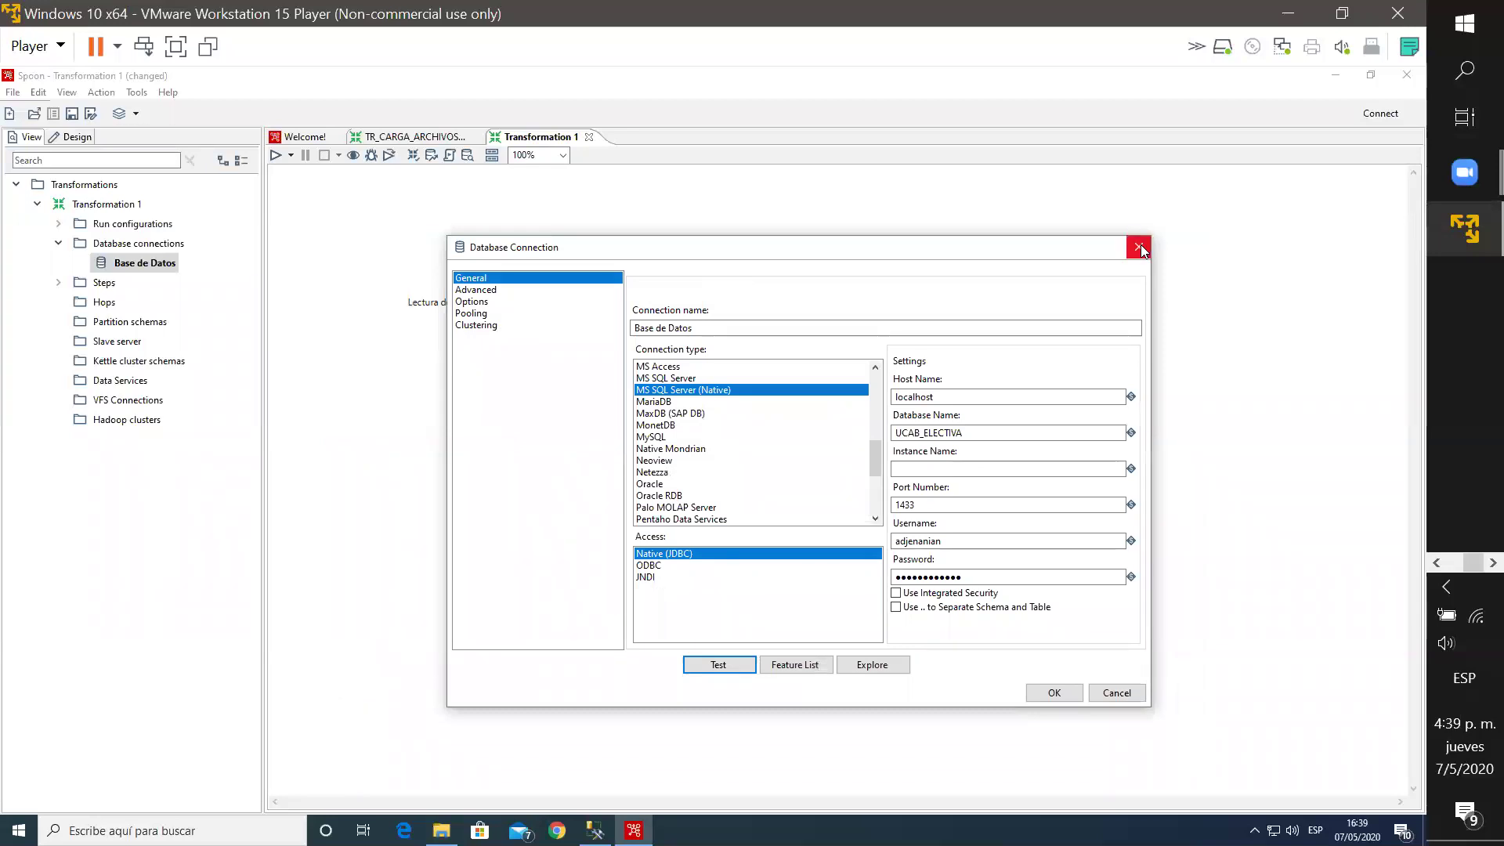
left_click(1141, 249)
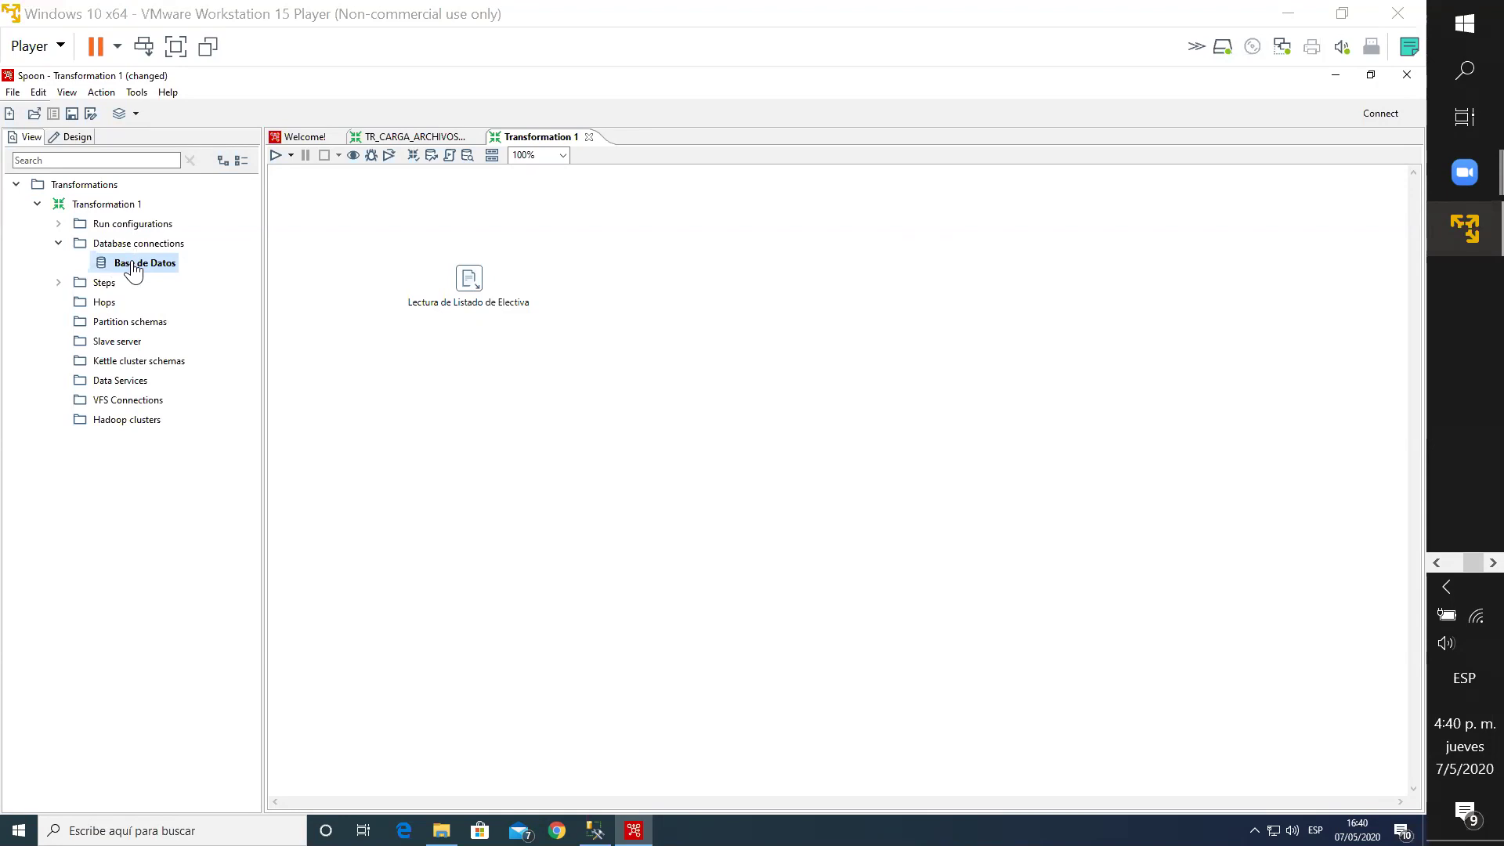
Step: View the TR_CARGA_ARCHIVOS_A_BASE_DATOS transformation briefly and return to Transformation 1
left_click(409, 138)
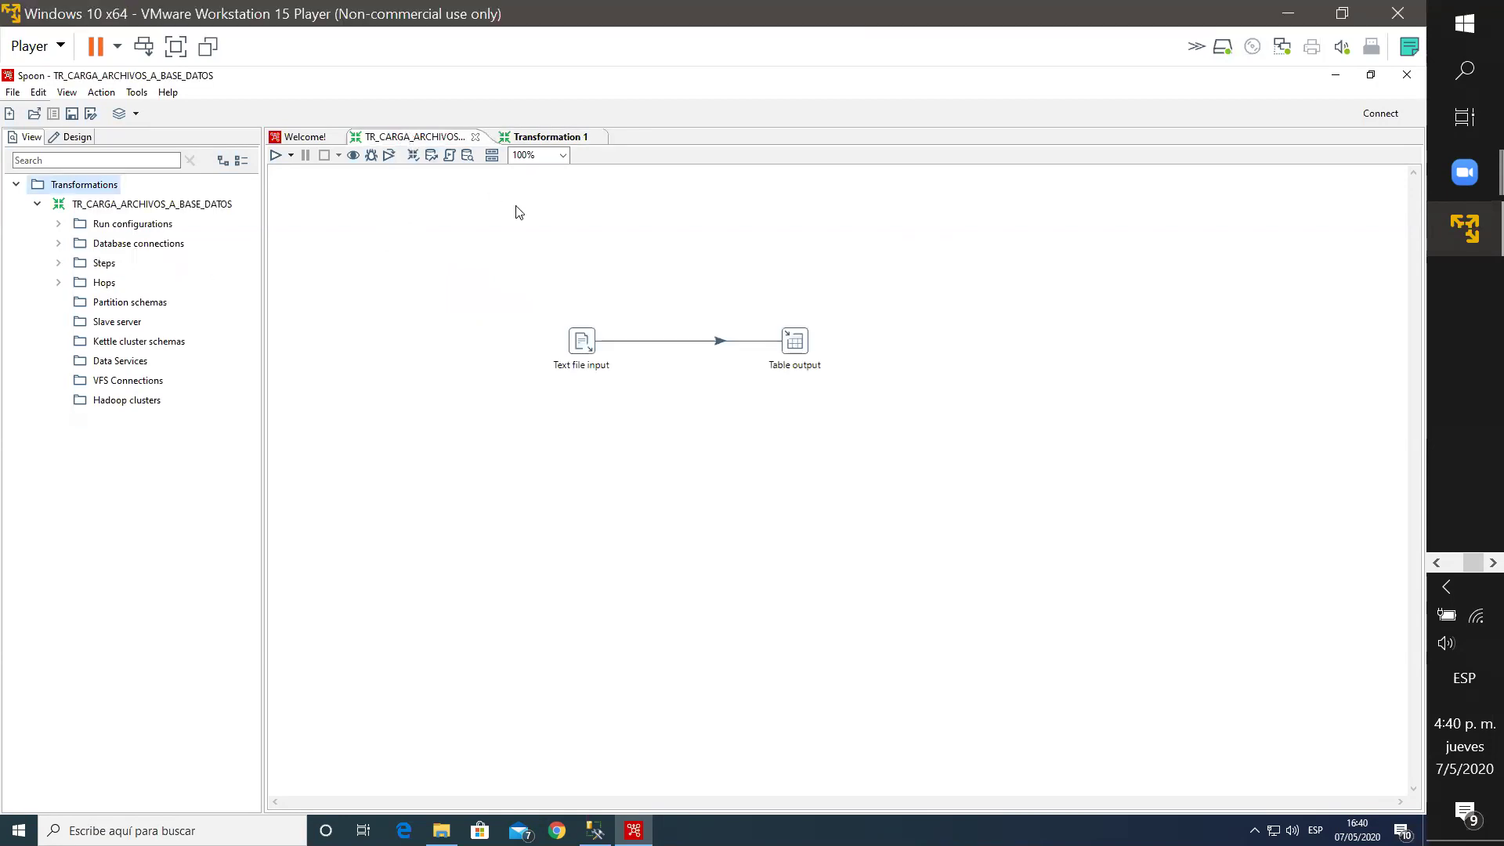
left_click(539, 139)
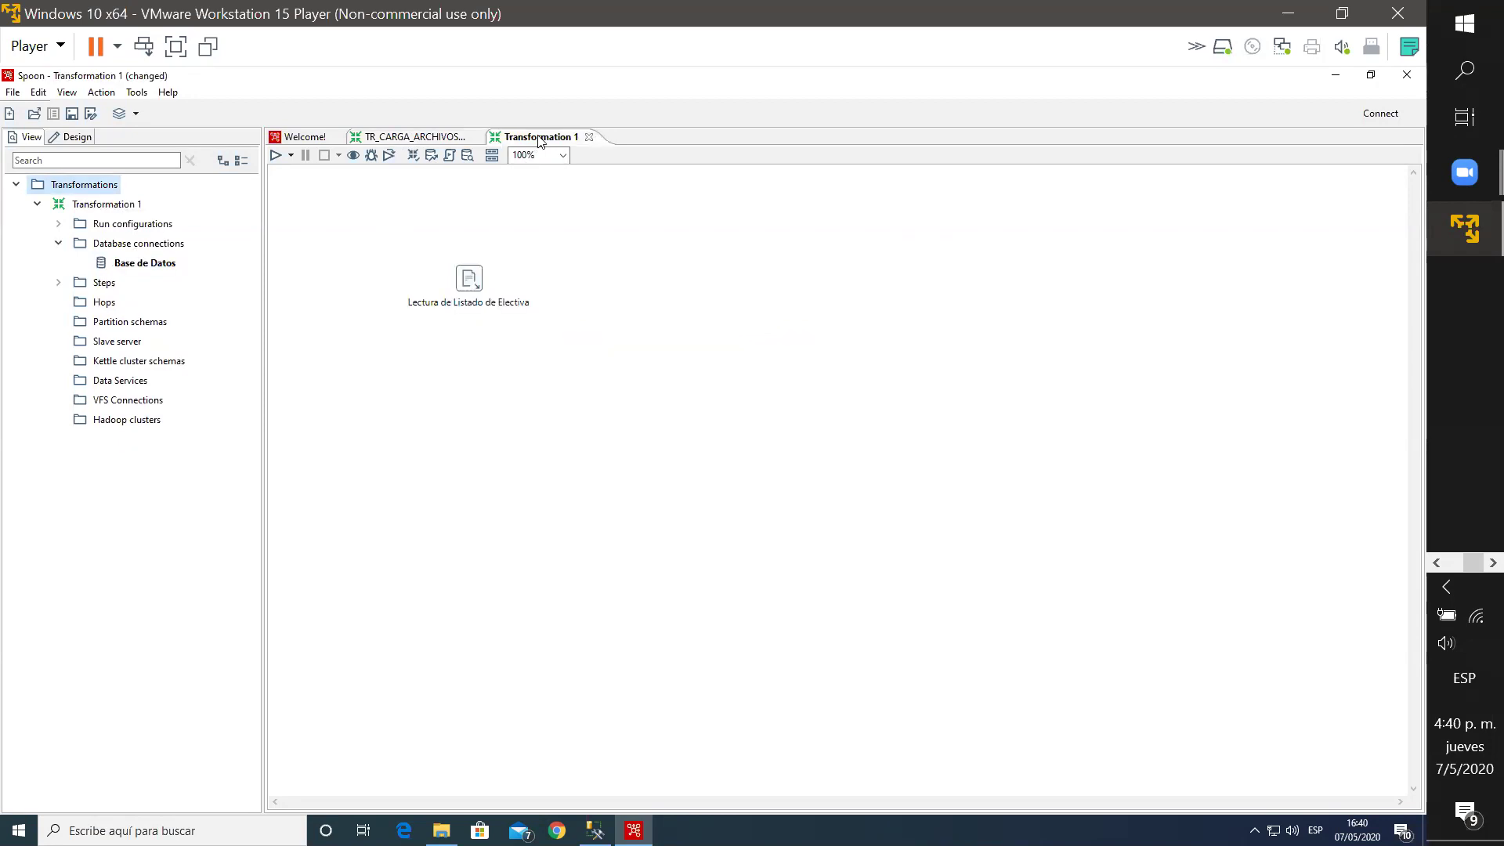
Step: Check the option to stop sharing the Base de Datos connection, decline its confirmation, and leave the connection's options
left_click(138, 269)
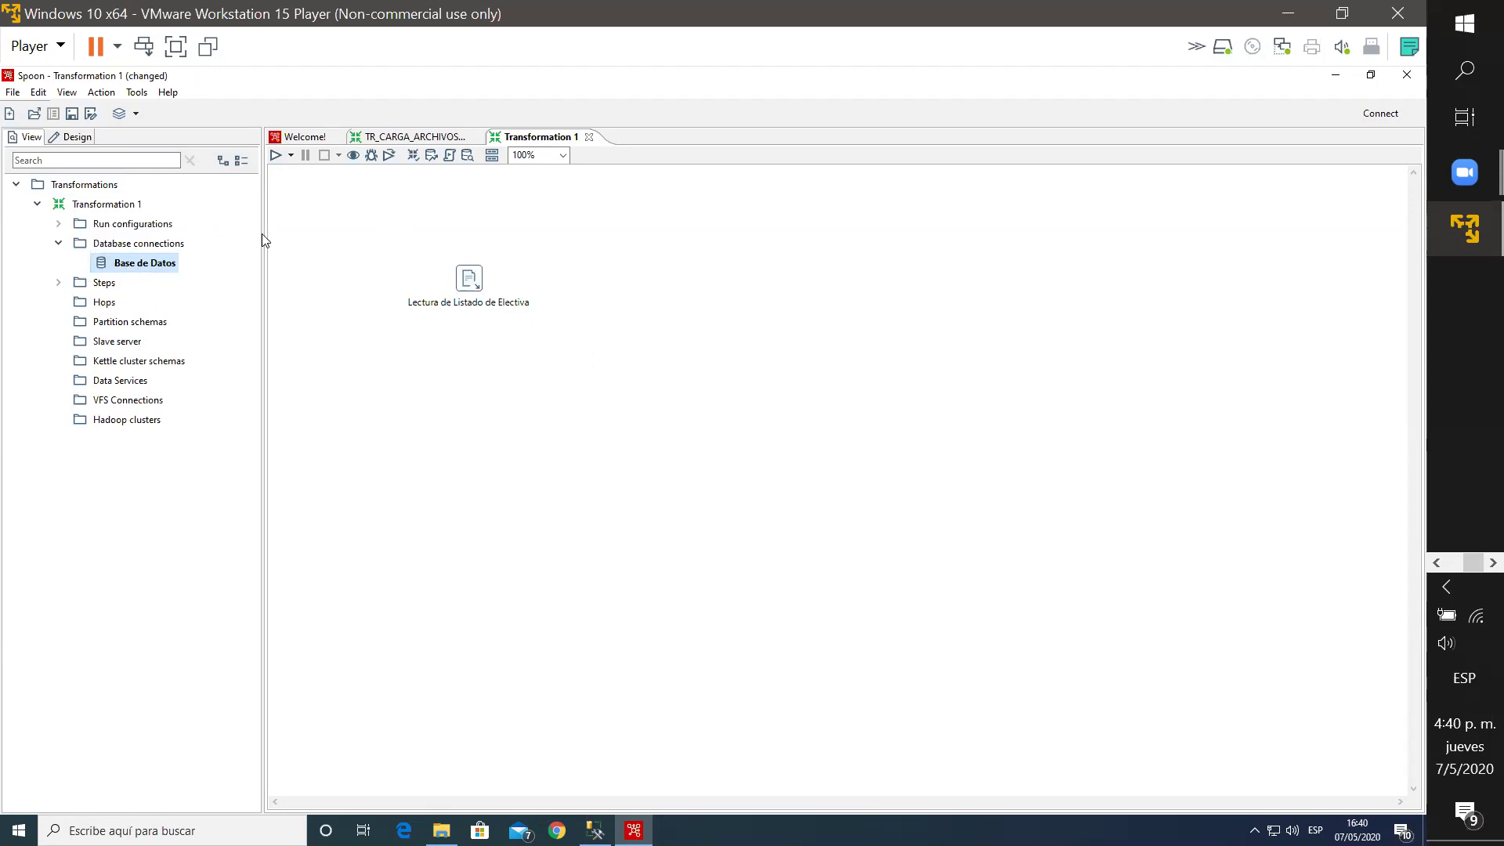
right_click(152, 266)
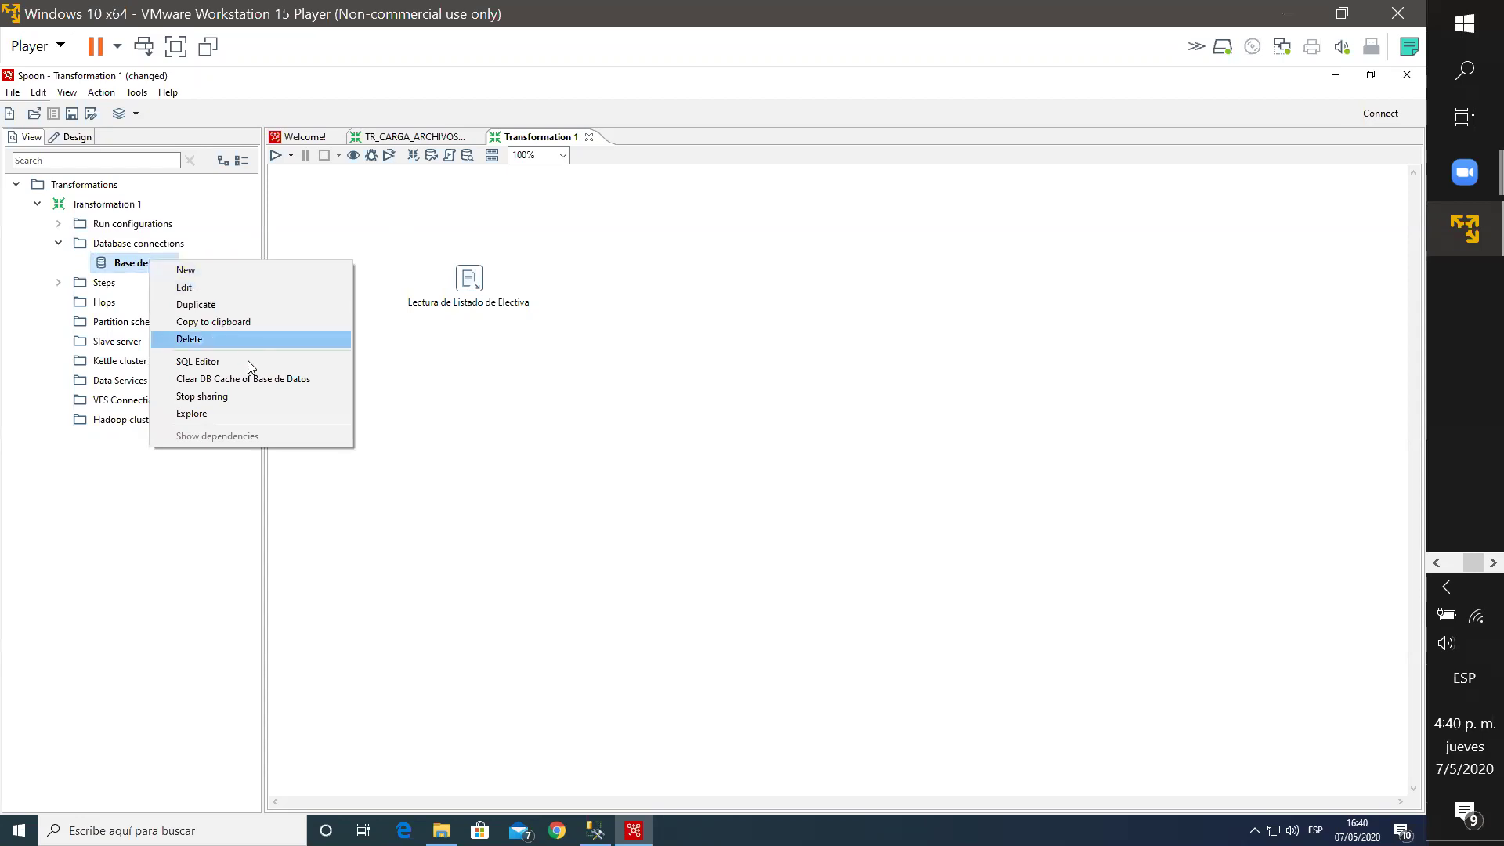
left_click(202, 395)
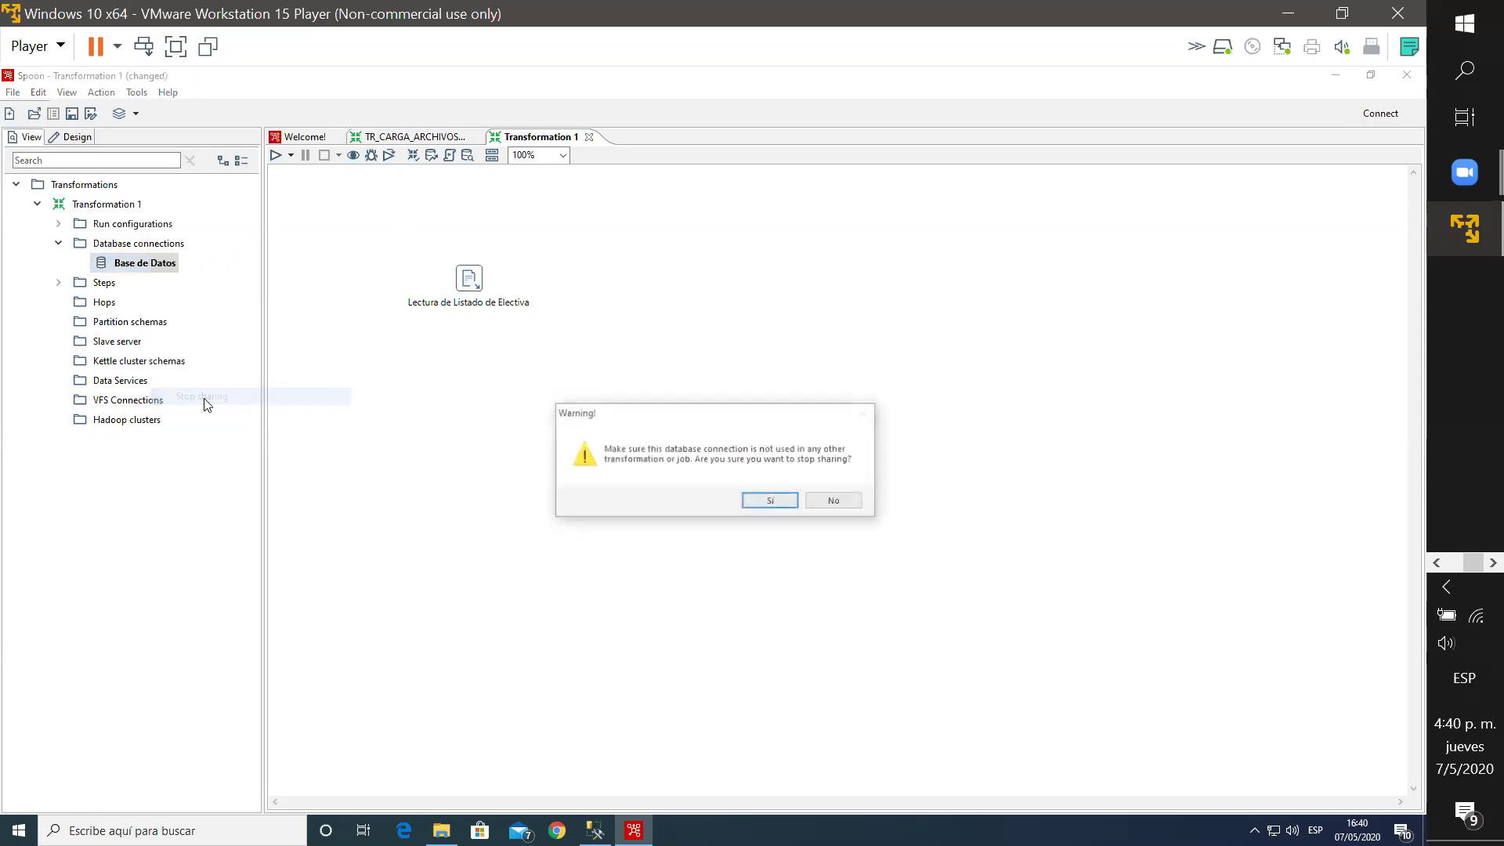
left_click(834, 503)
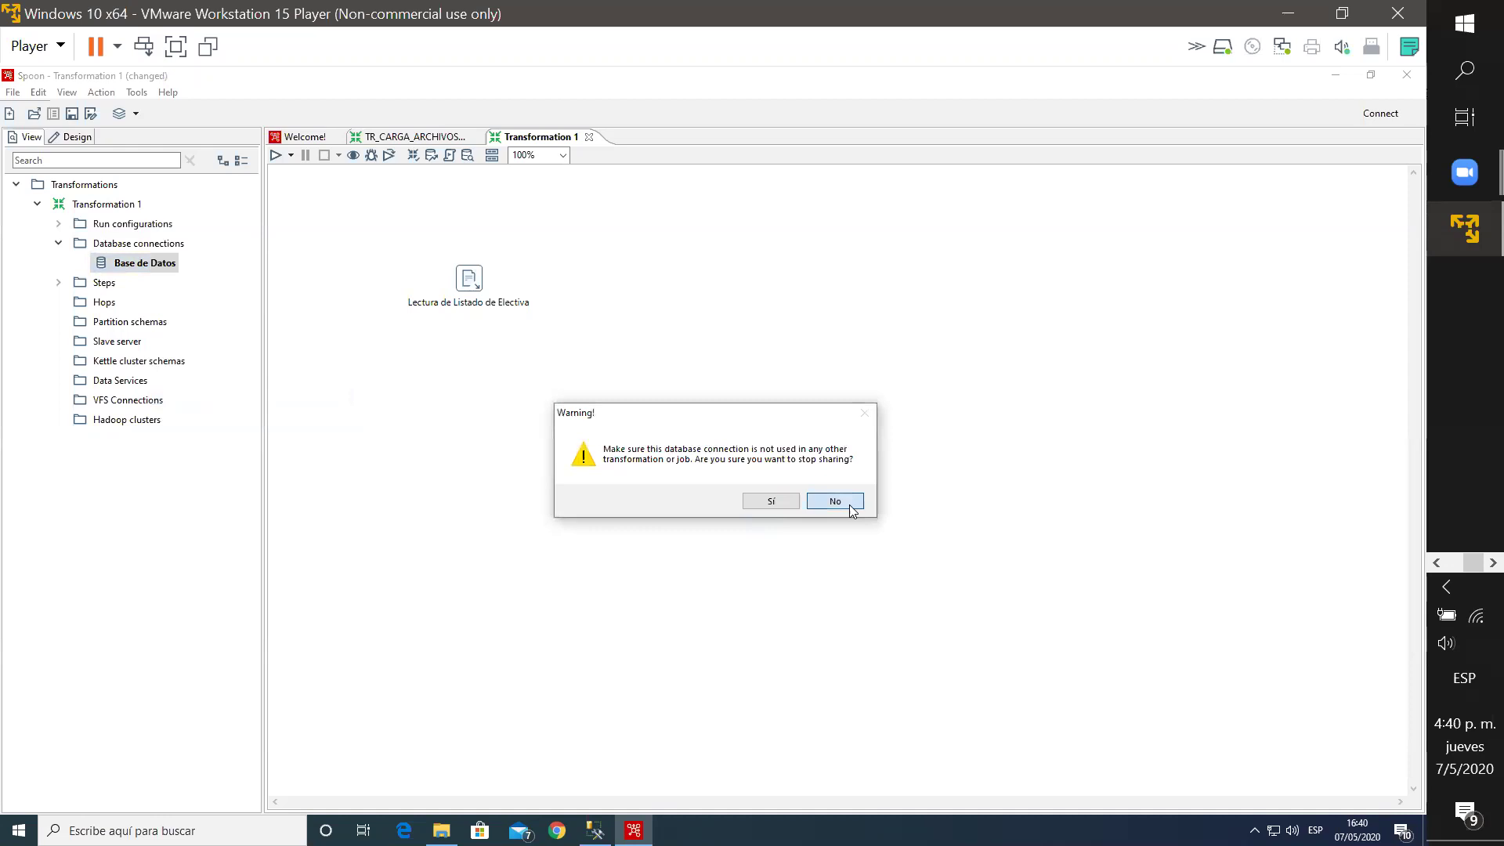
right_click(149, 269)
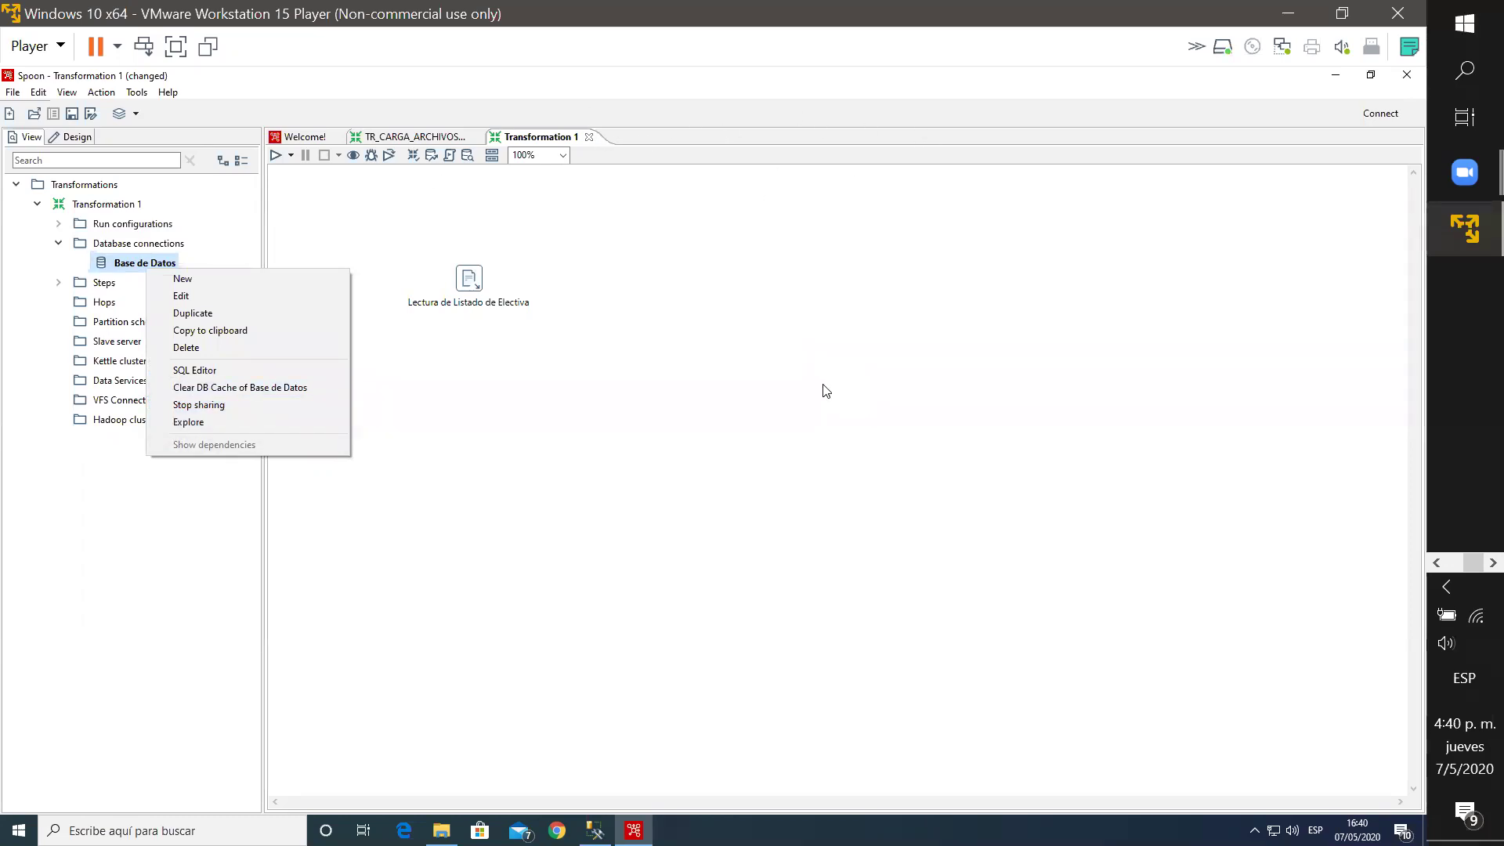
left_click(746, 462)
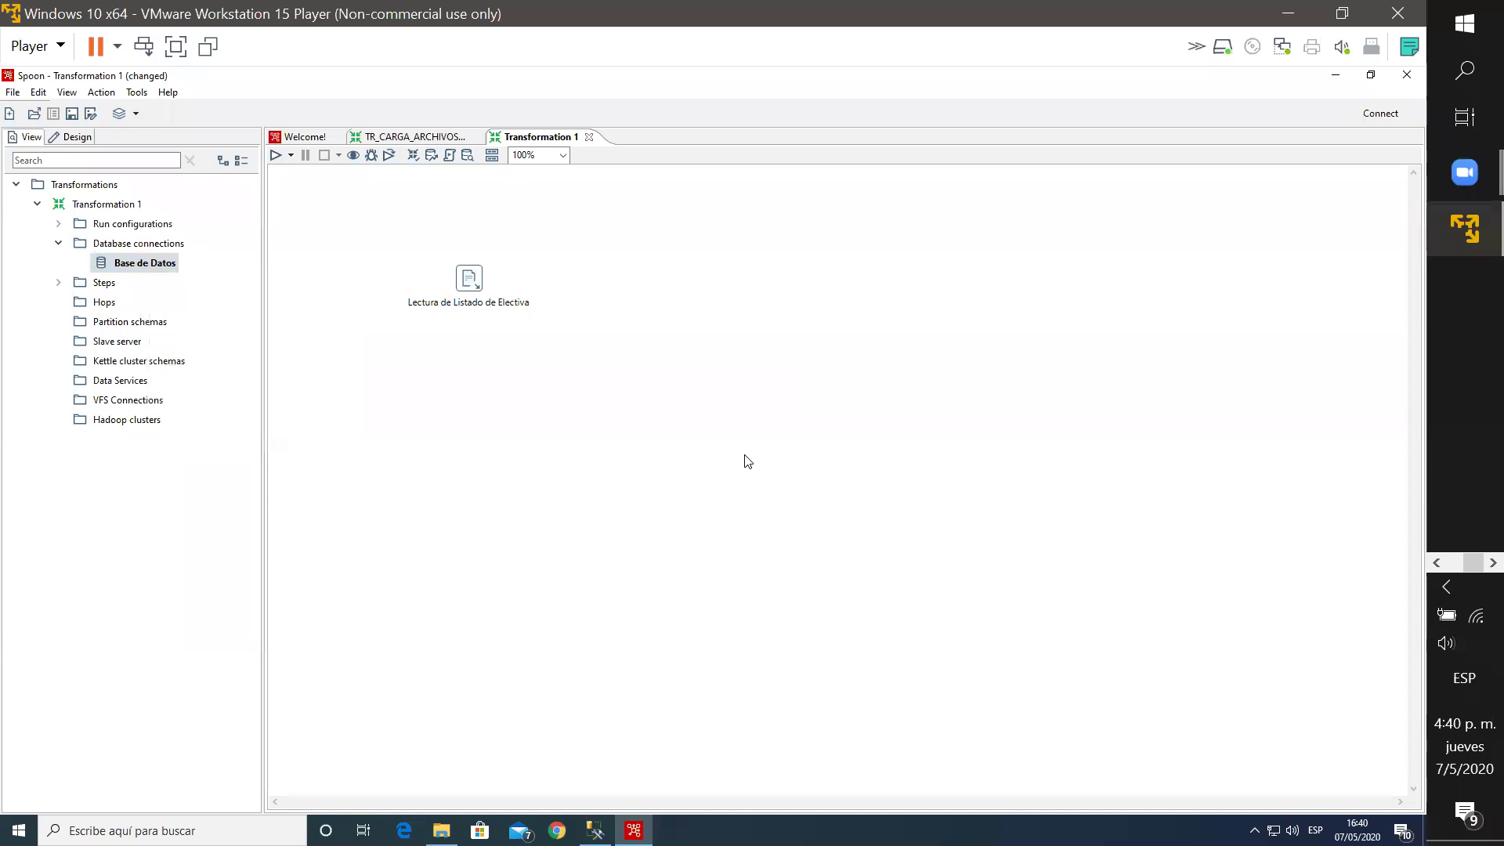